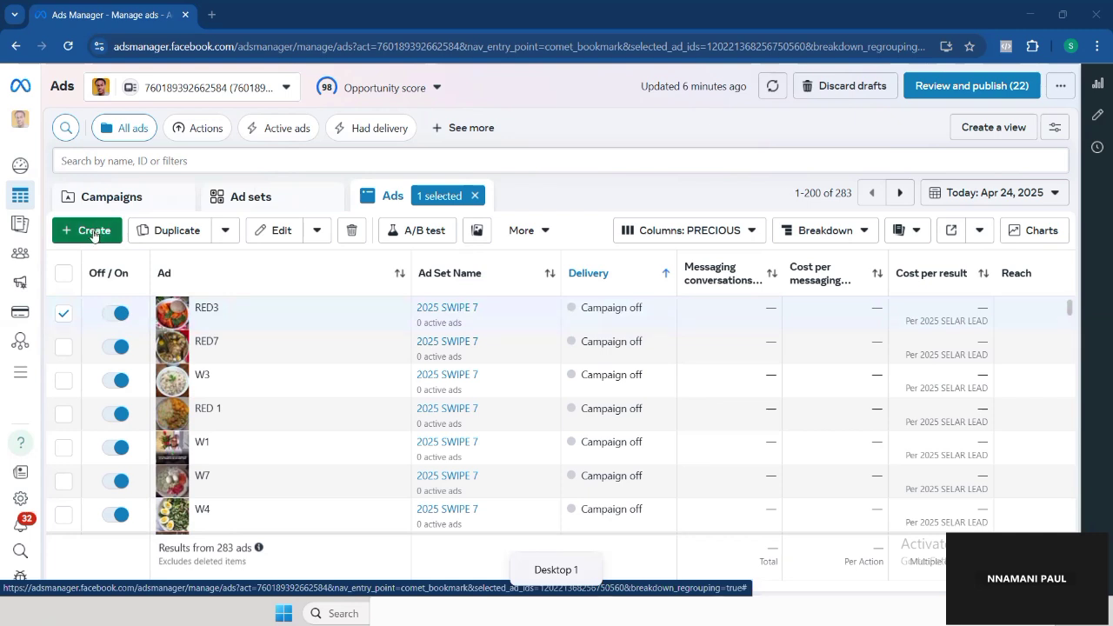
- Create a new auction campaign with the Leads objective and dismiss the campaign setup introduction
left_click(93, 231)
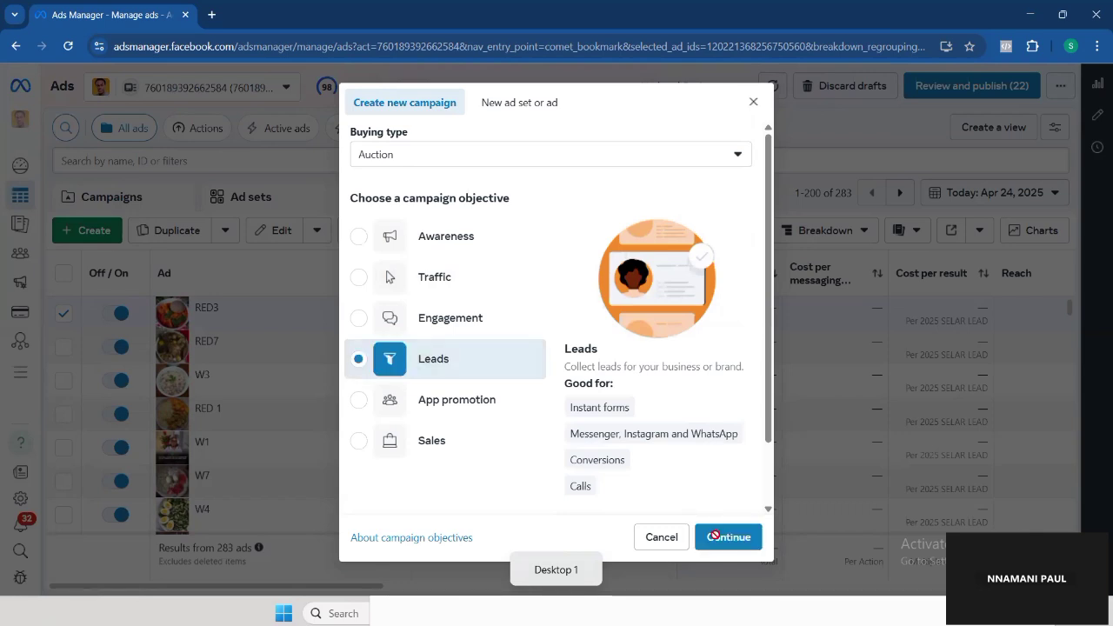
left_click(714, 537)
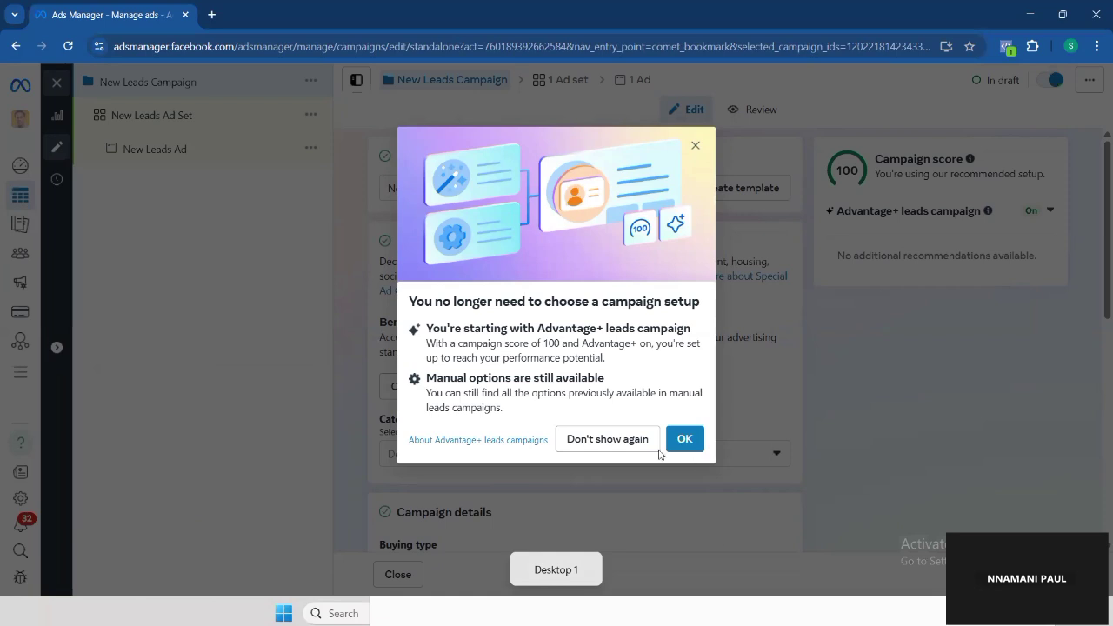
left_click(687, 442)
left_click(696, 143)
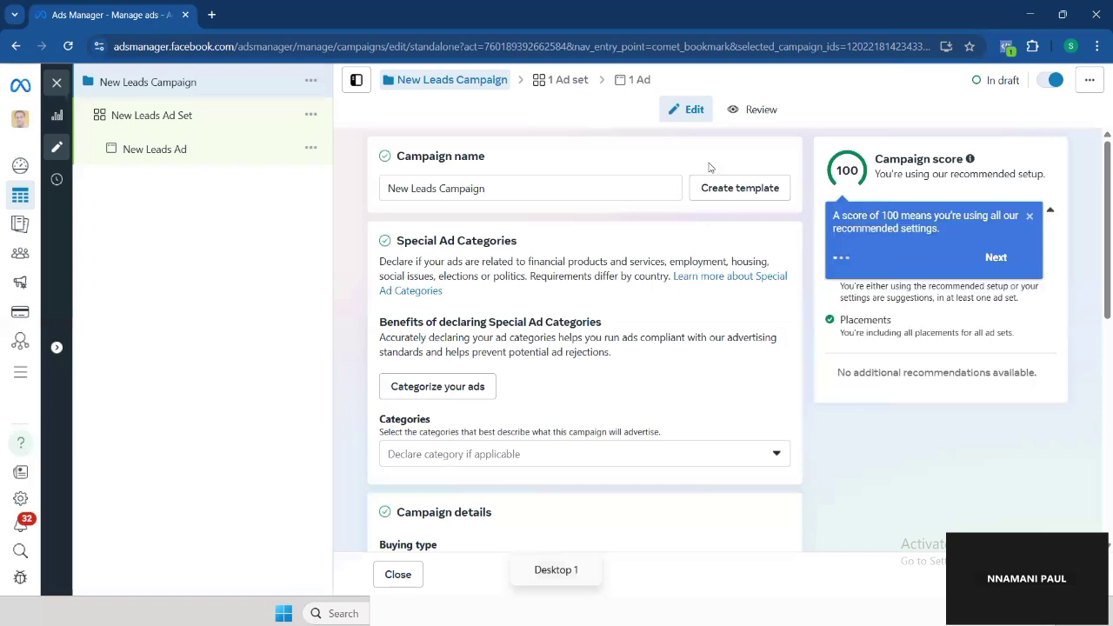
- Rename the new leads campaign as TEST IMPORTANT
left_click(606, 181)
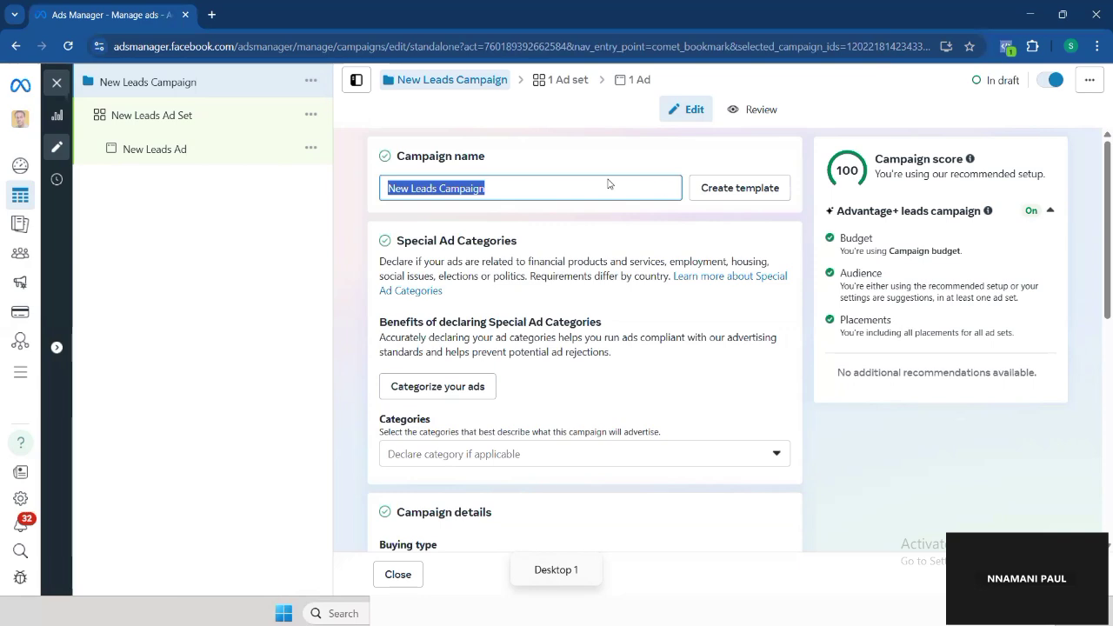
type("T")
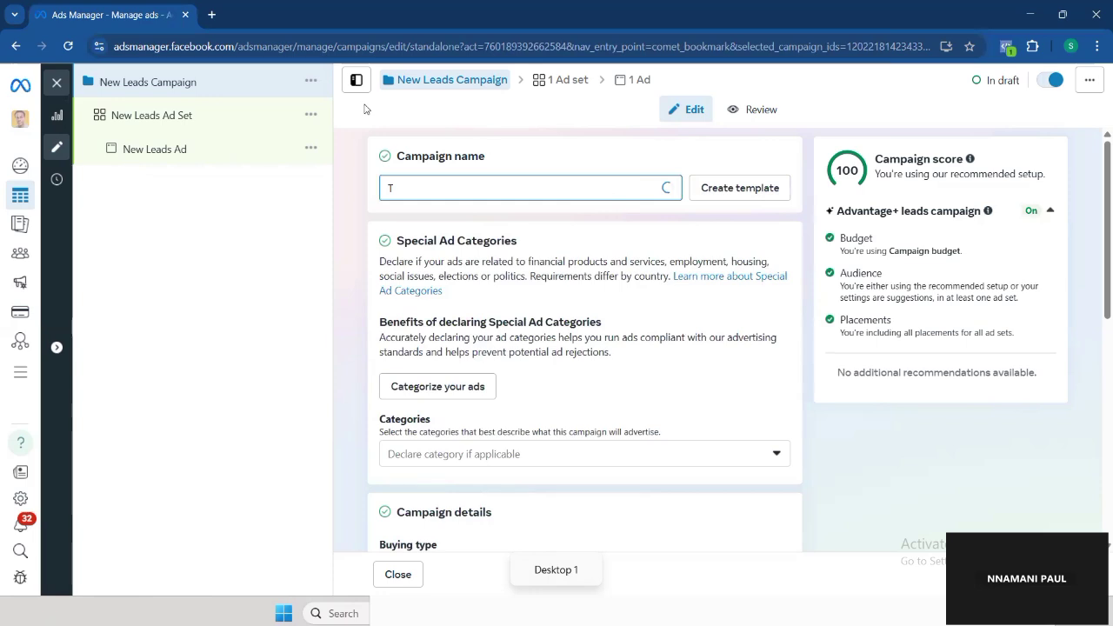
type("EST IMPORT")
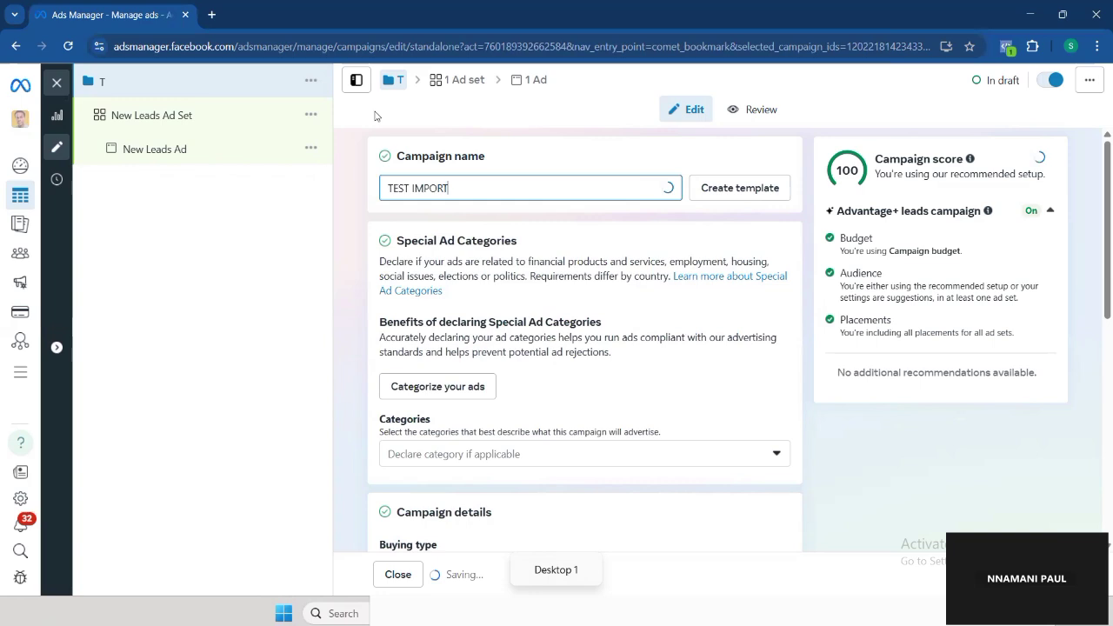
type("ANT")
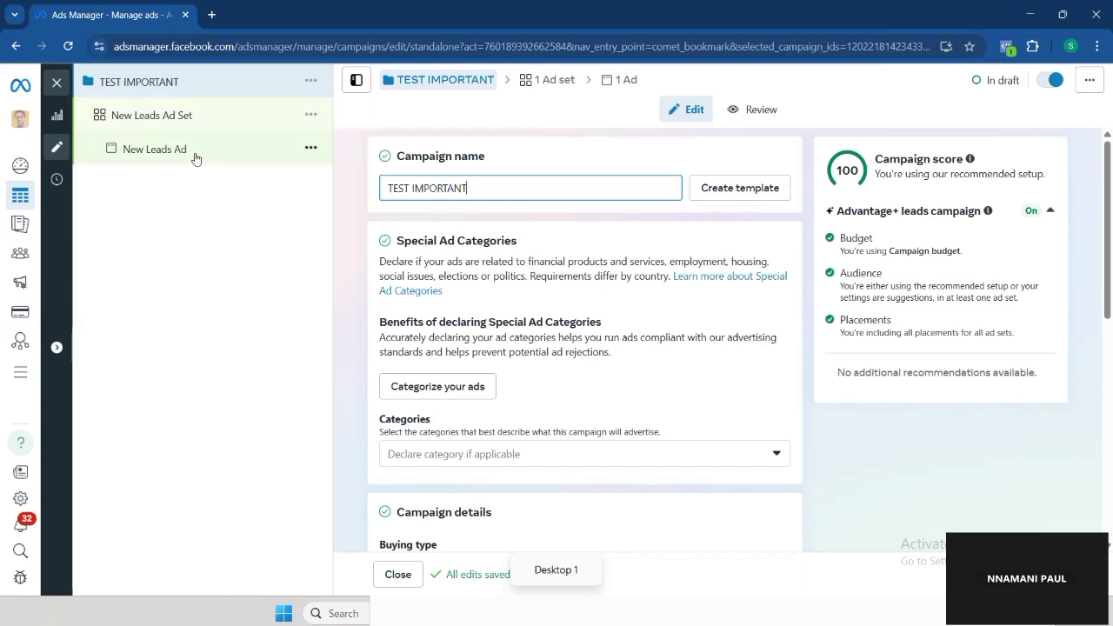
- Switch the campaign's budget strategy to ad set budget and back to campaign budget
scroll(510, 302, "down", 6)
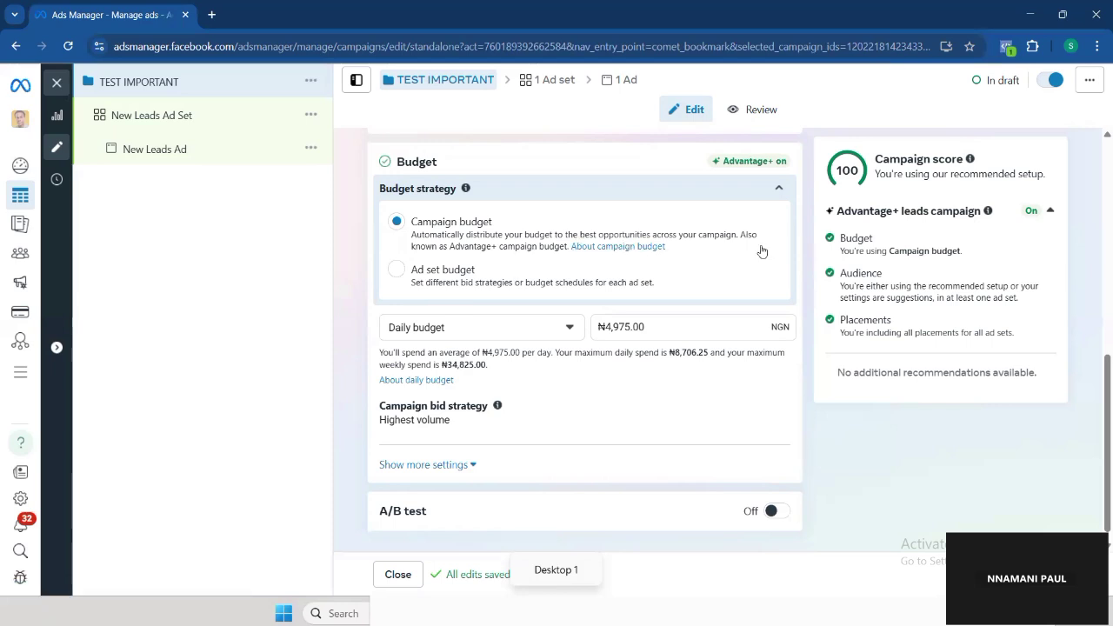
left_click(390, 276)
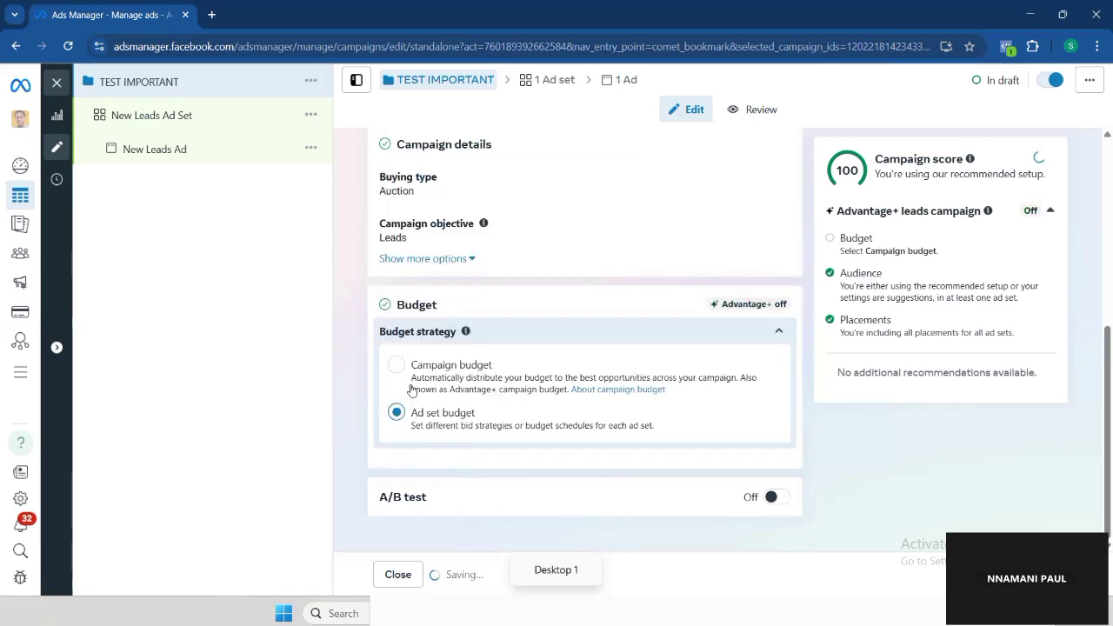
left_click(396, 371)
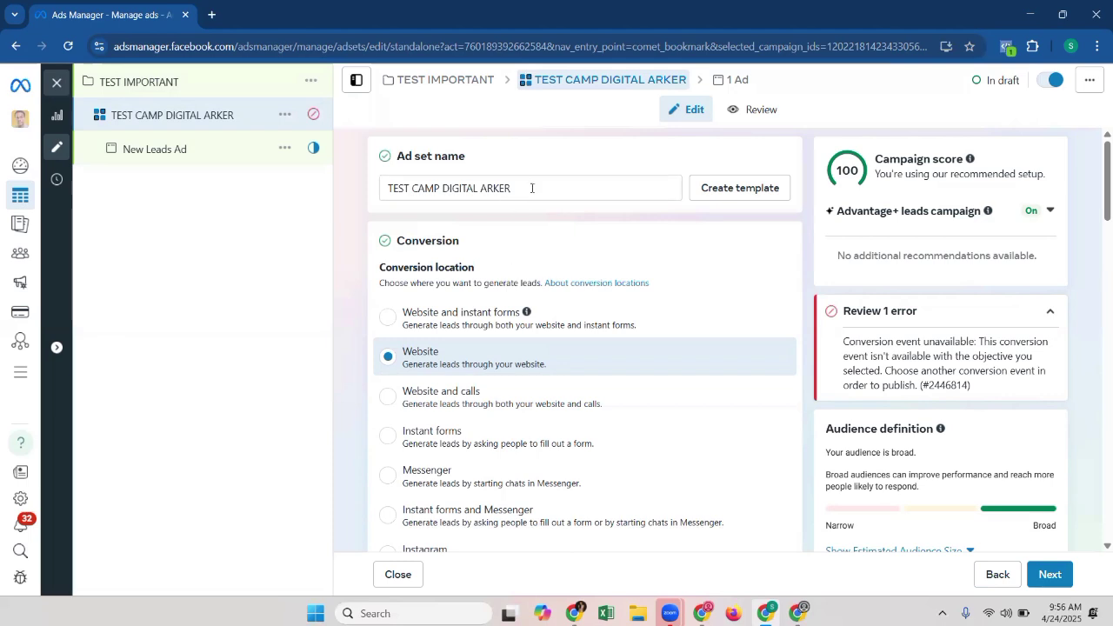
- Rename the ad set as TEST CAMP DIGITAL marketing, replacing the last word of its existing name
double_click(531, 188)
left_click(527, 180)
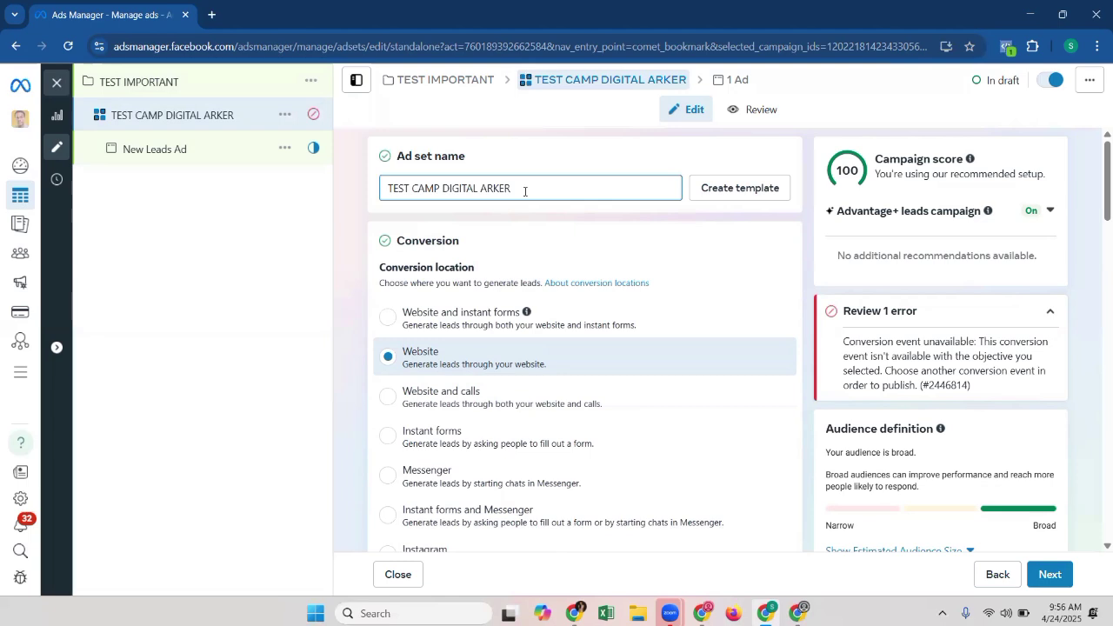
key("BackSpace")
key("BackSpace")
key("BackSpace")
key("BackSpace")
key("BackSpace")
key("BackSpace")
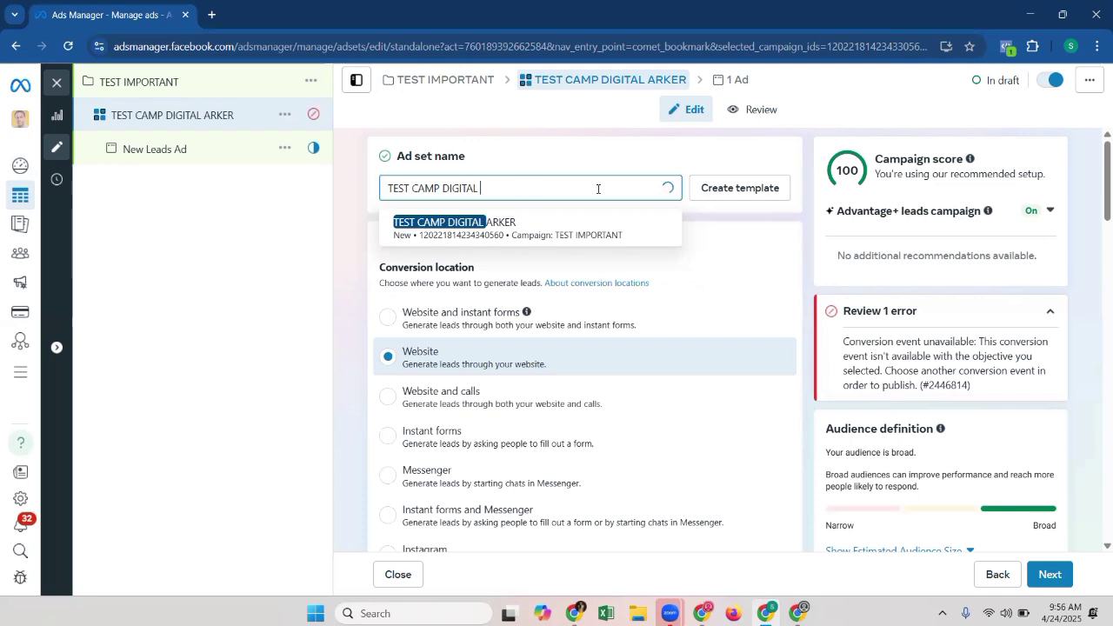
left_click(611, 286)
scroll(606, 264, "down", 2)
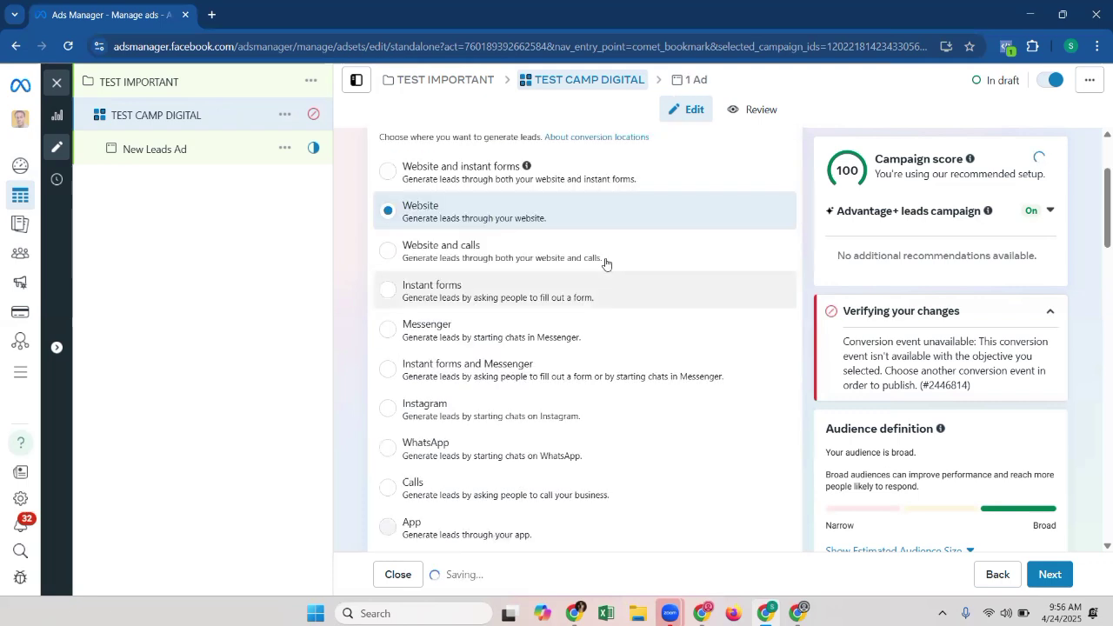
type("marketing")
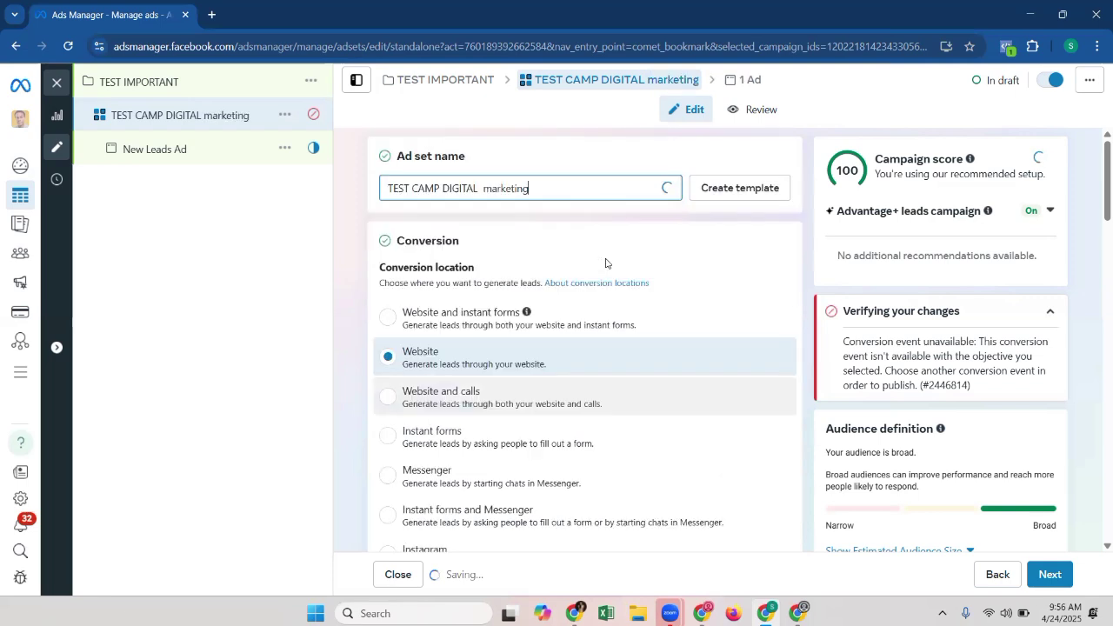
- Choose Website as the ad set's conversion location for generating leads
scroll(485, 263, "down", 2)
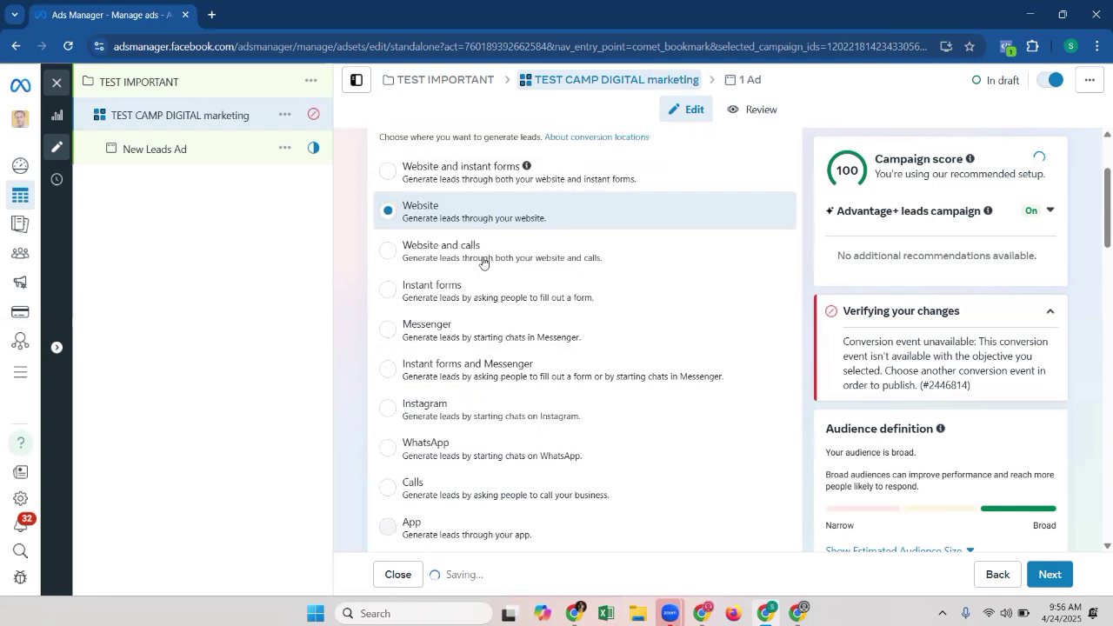
scroll(485, 228, "up", 2)
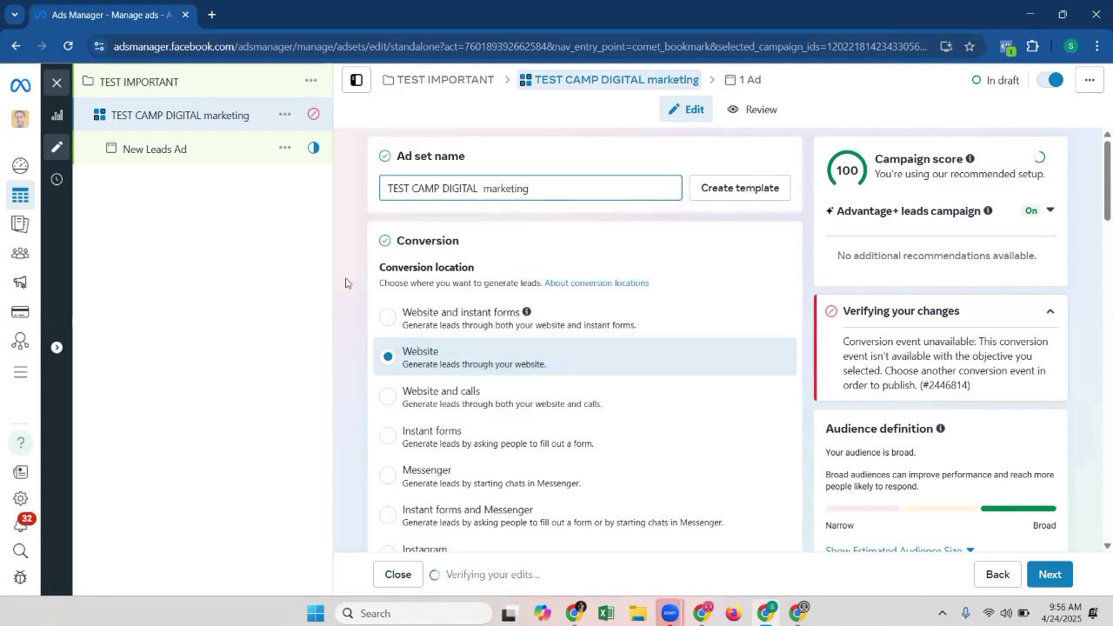
left_click(494, 354)
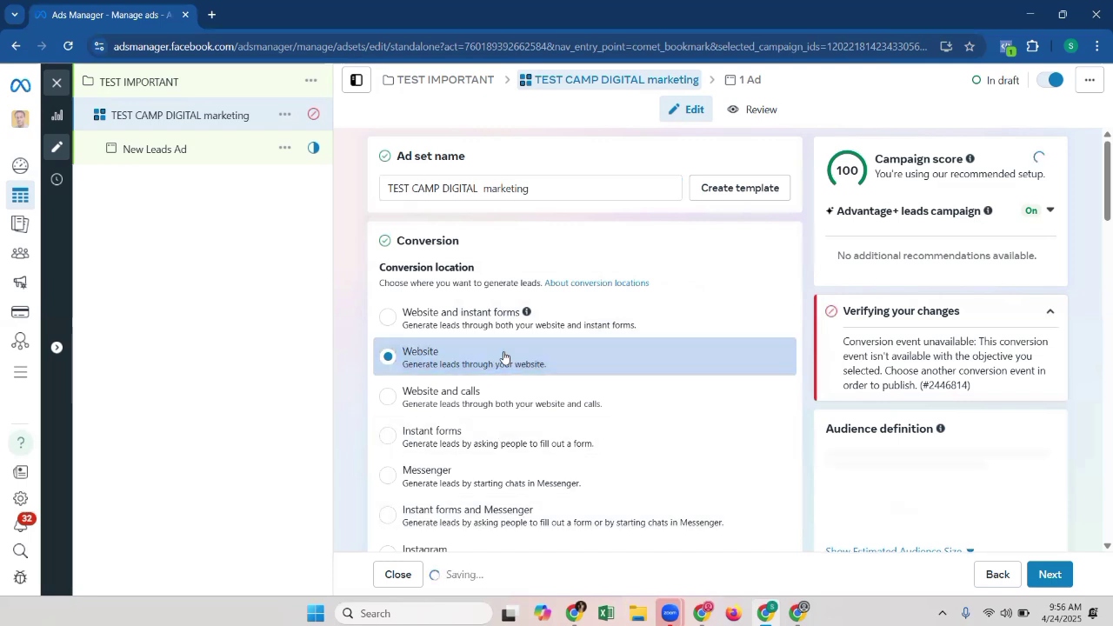
- Review the performance goal options and choose Maximize number of conversions for the ad set
scroll(497, 370, "down", 3)
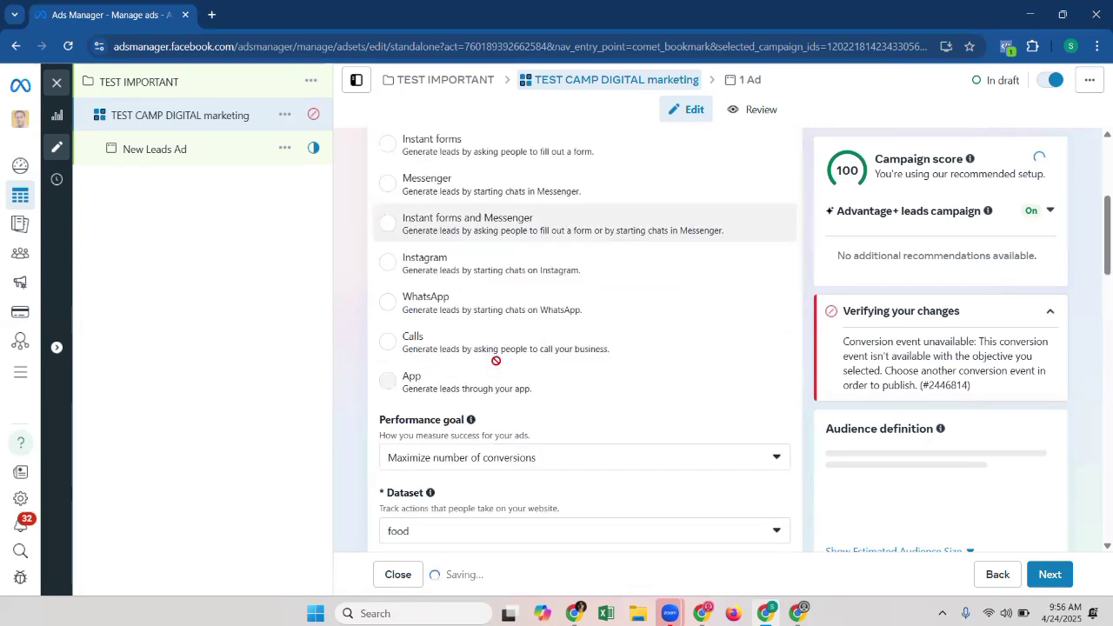
scroll(498, 347, "down", 1)
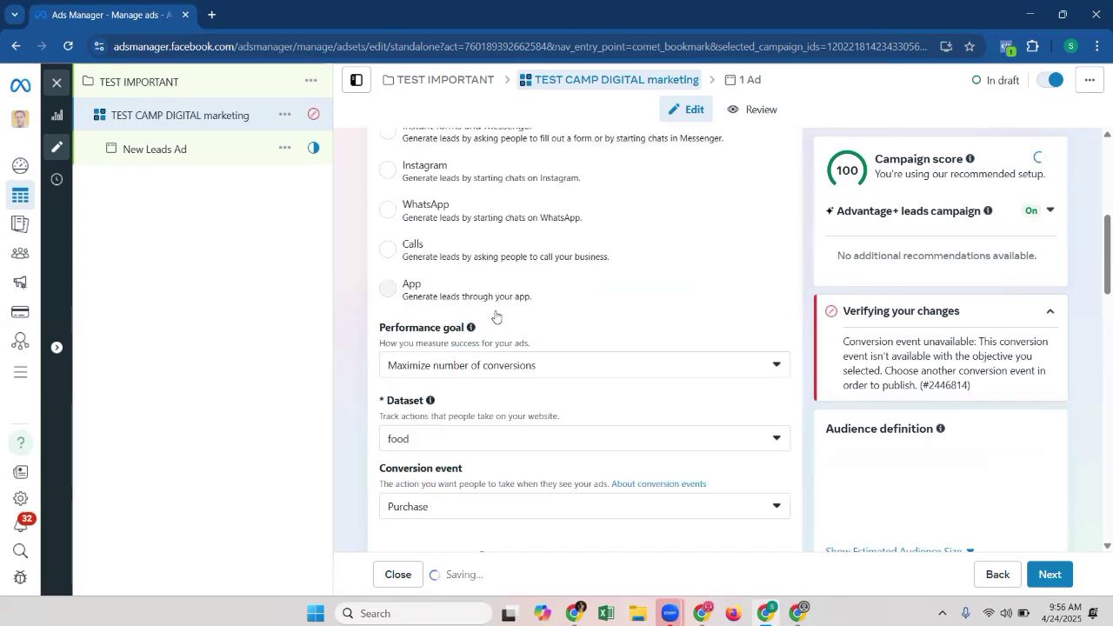
scroll(497, 316, "down", 1)
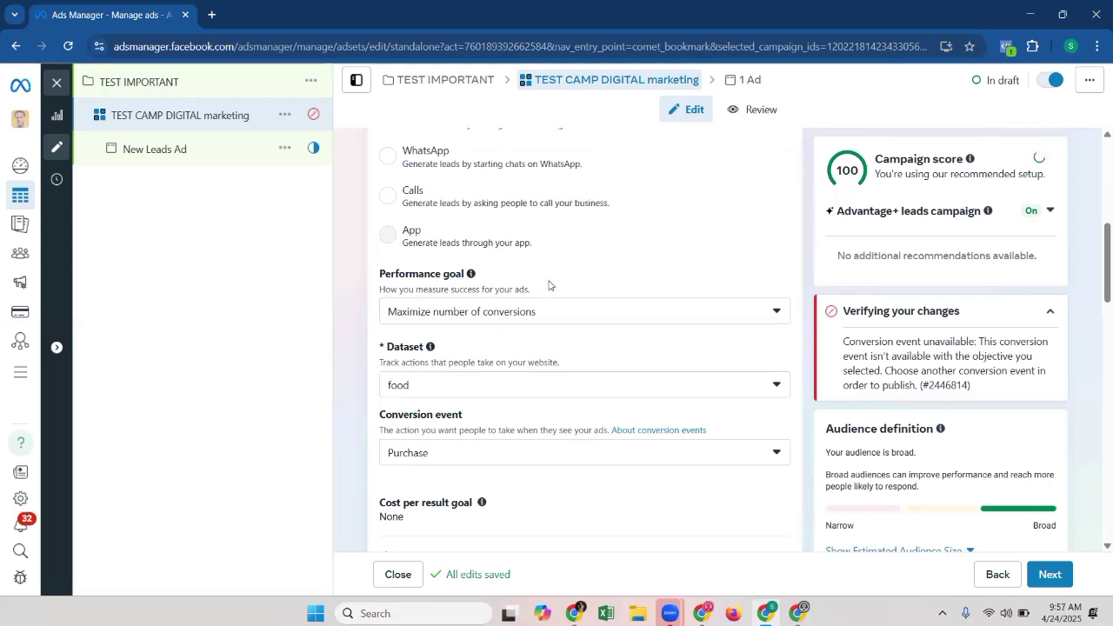
left_click(540, 319)
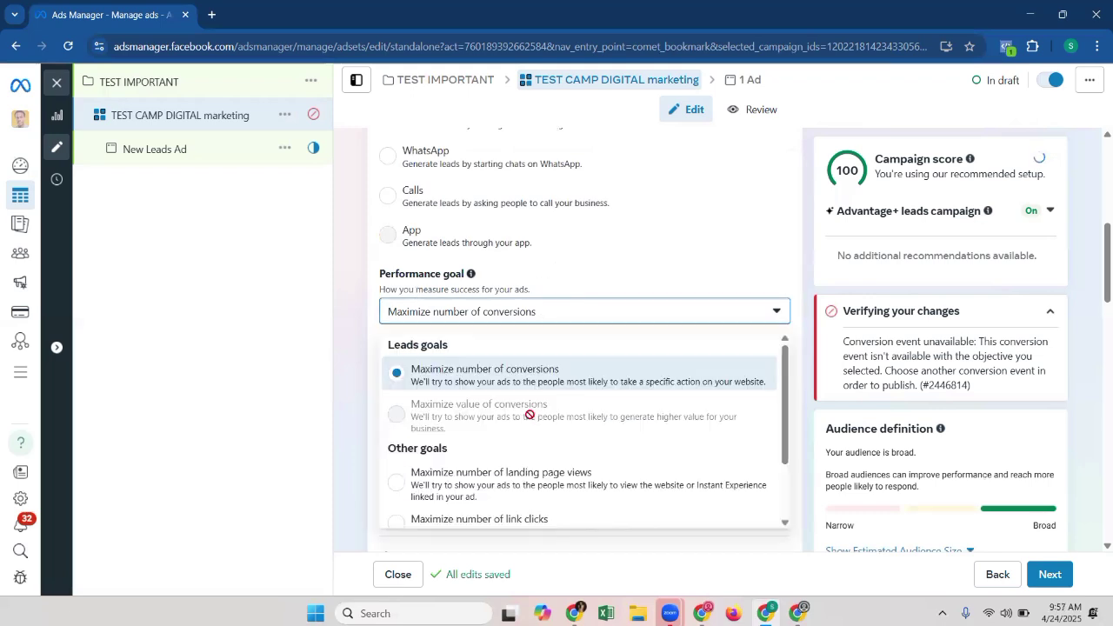
scroll(529, 424, "down", 1)
scroll(527, 409, "up", 1)
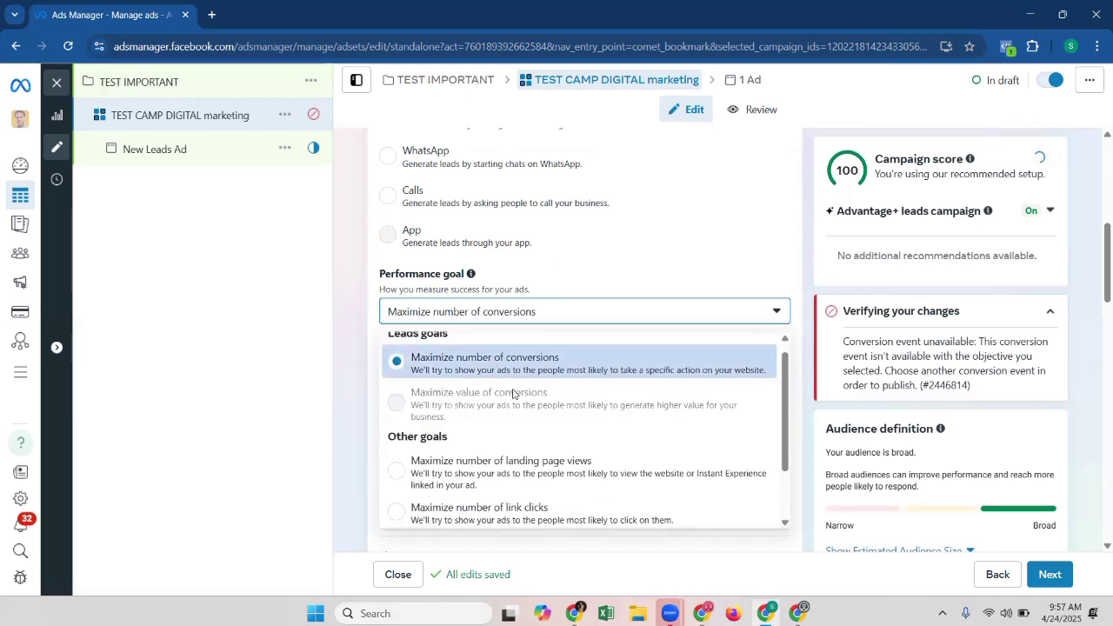
scroll(511, 413, "down", 1)
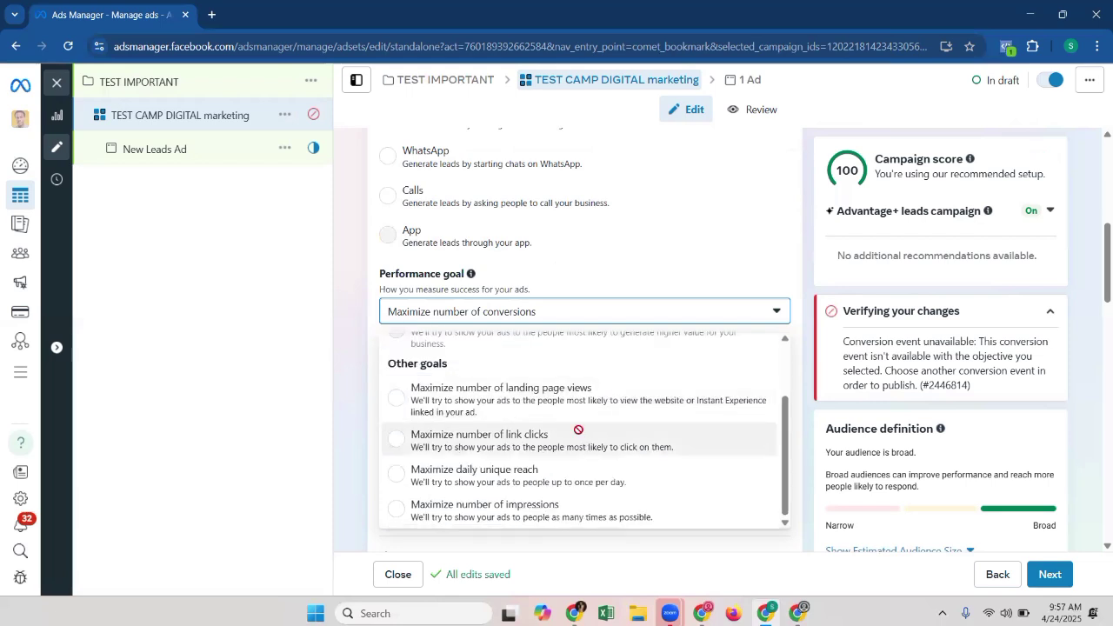
scroll(579, 424, "up", 1)
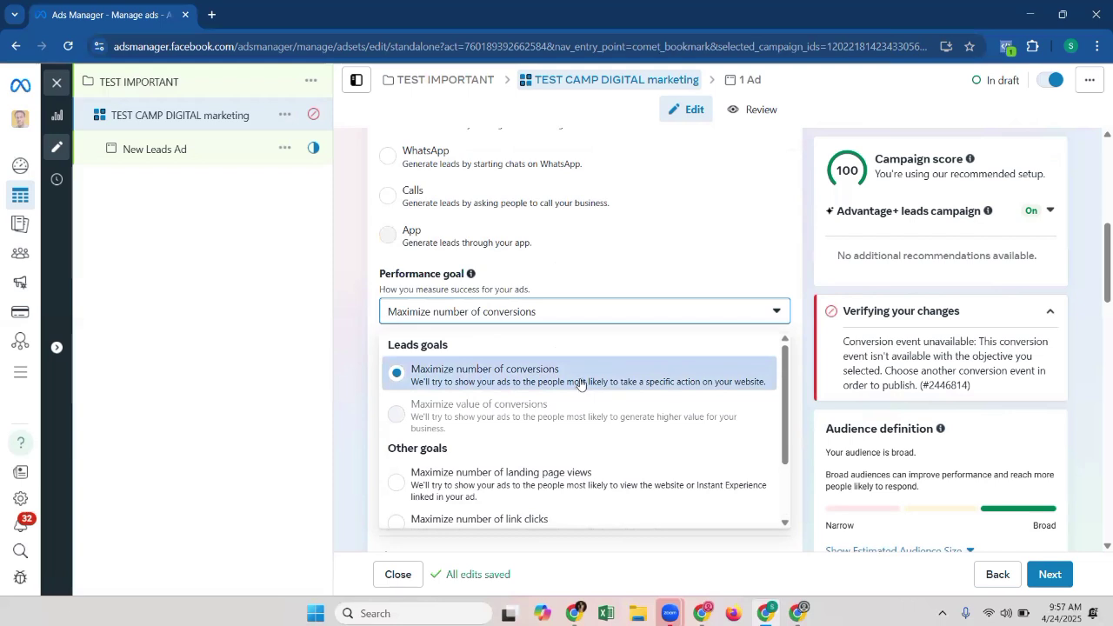
left_click(583, 383)
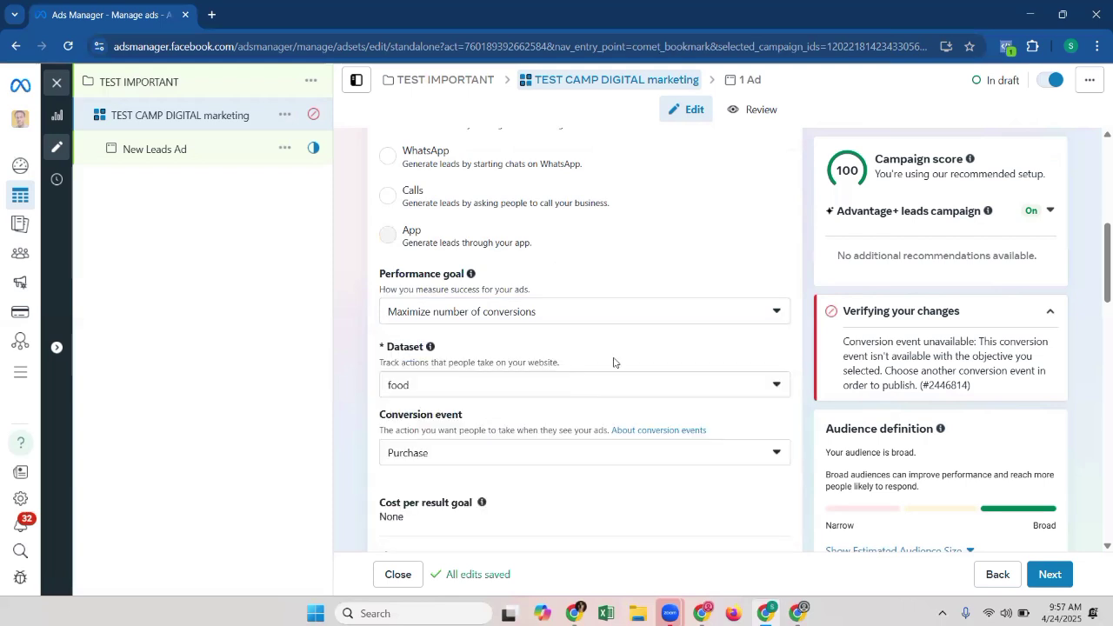
- Choose the food dataset for tracking and set the conversion event to the custom conversion 2025 SELAR LEAD
scroll(601, 364, "down", 1)
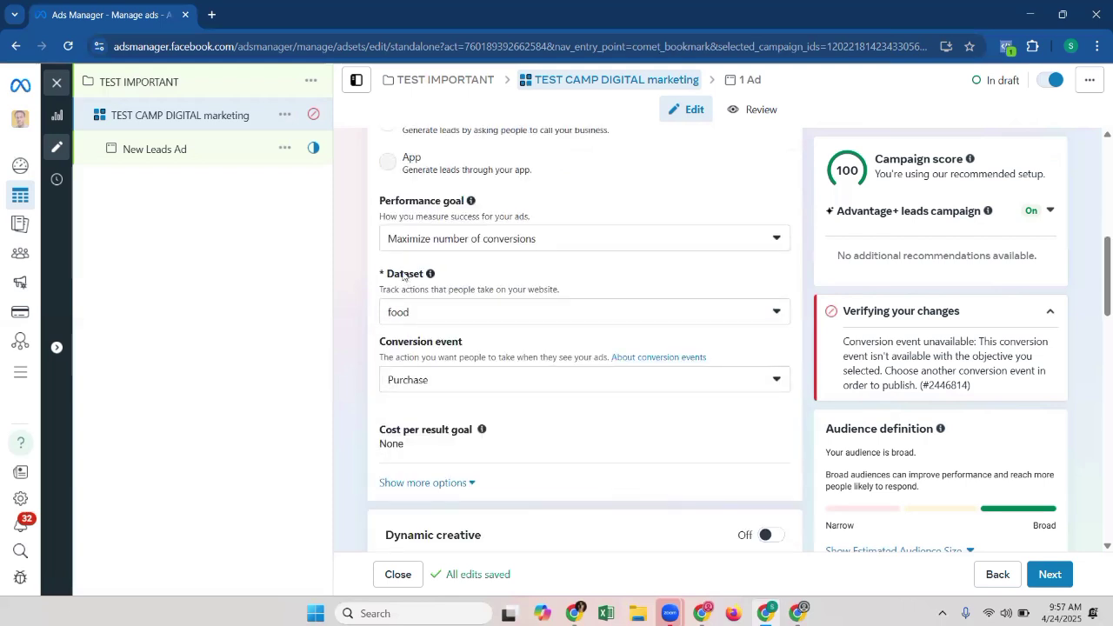
left_click(438, 320)
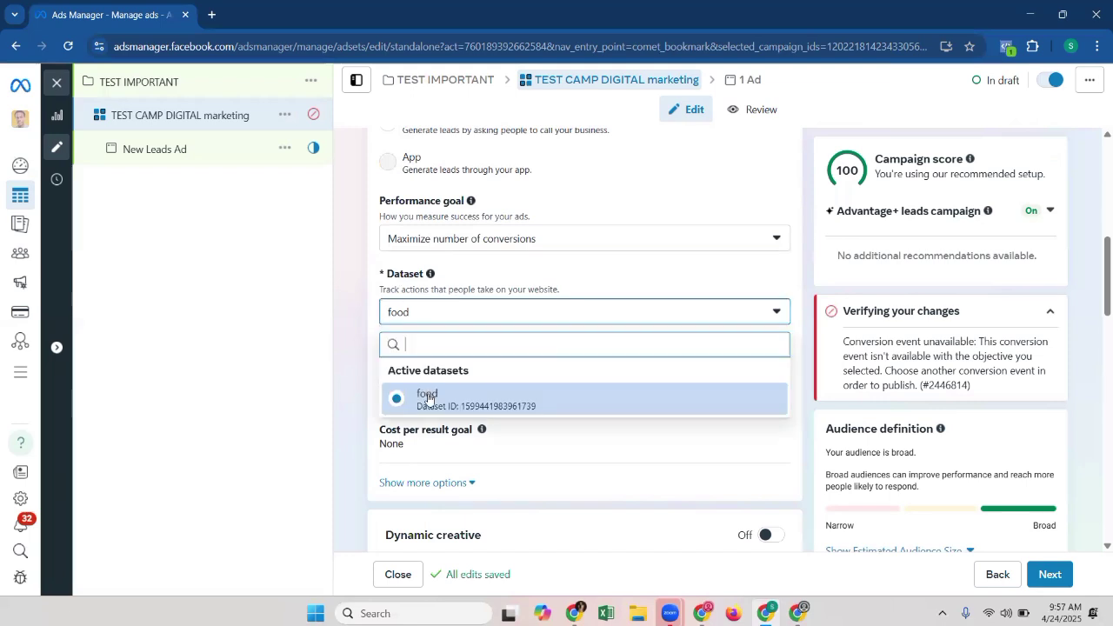
left_click(427, 398)
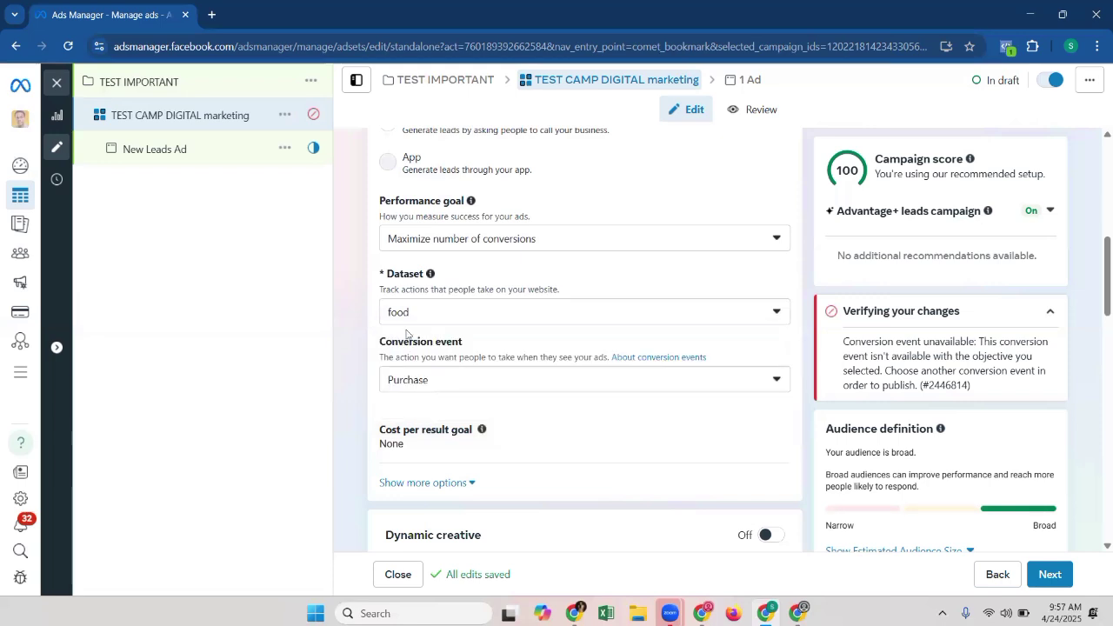
left_click(478, 385)
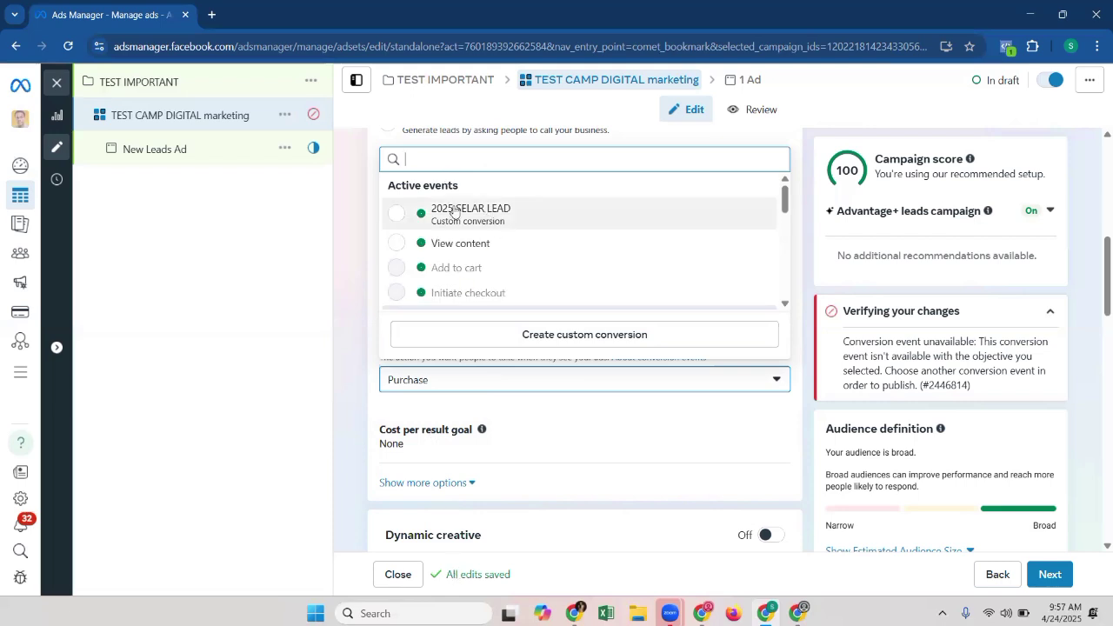
mouse_move(444, 221)
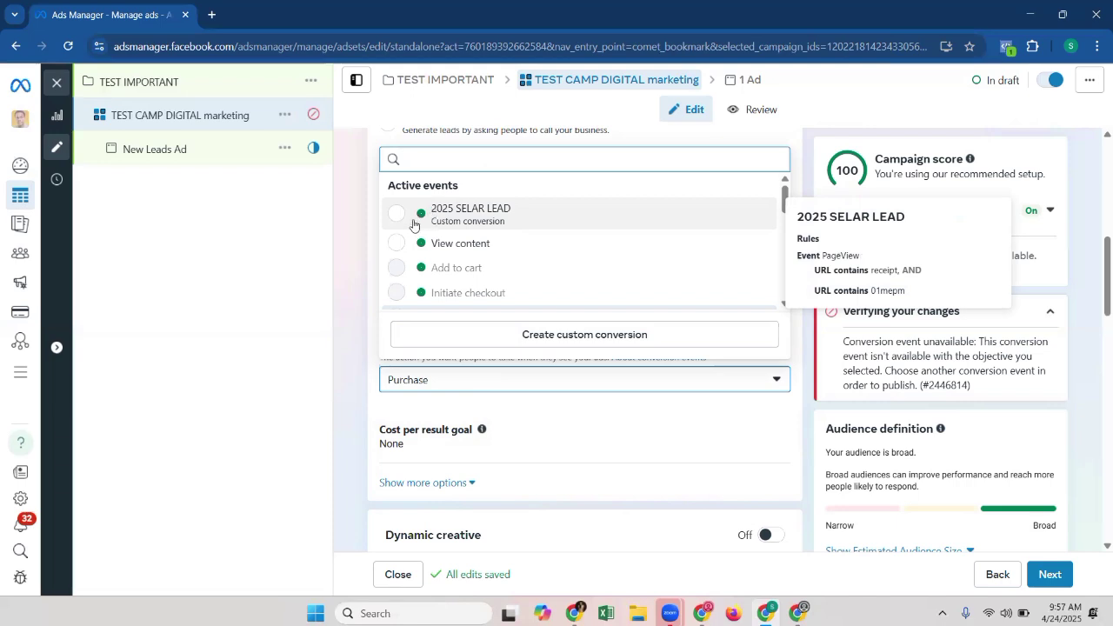
left_click(472, 216)
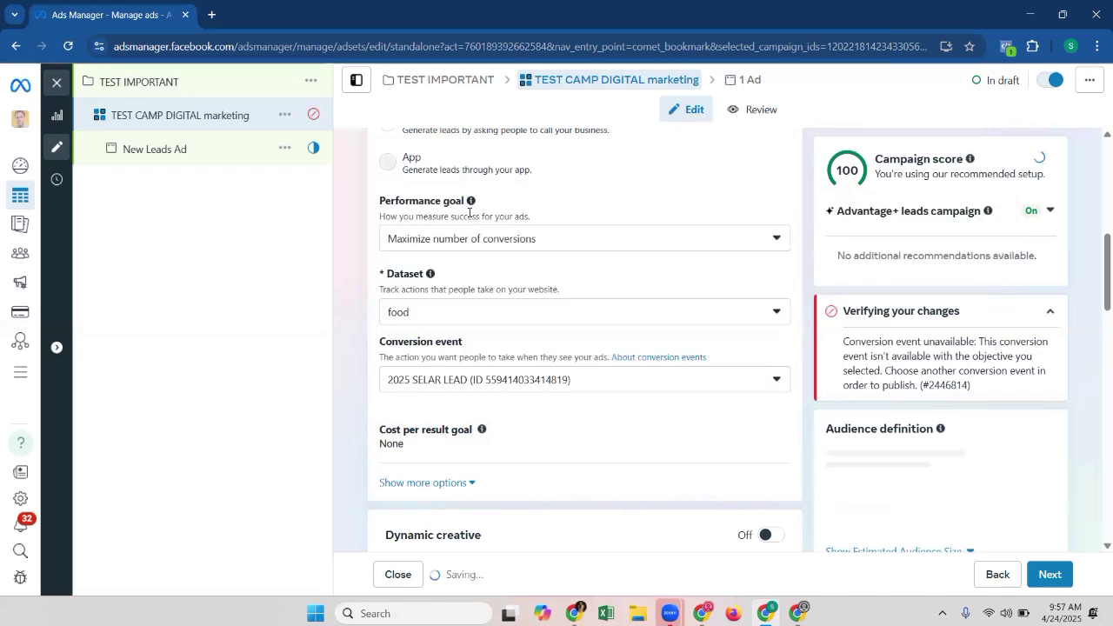
- Set the ad set's daily budget to 1605 NGN
scroll(482, 222, "down", 1)
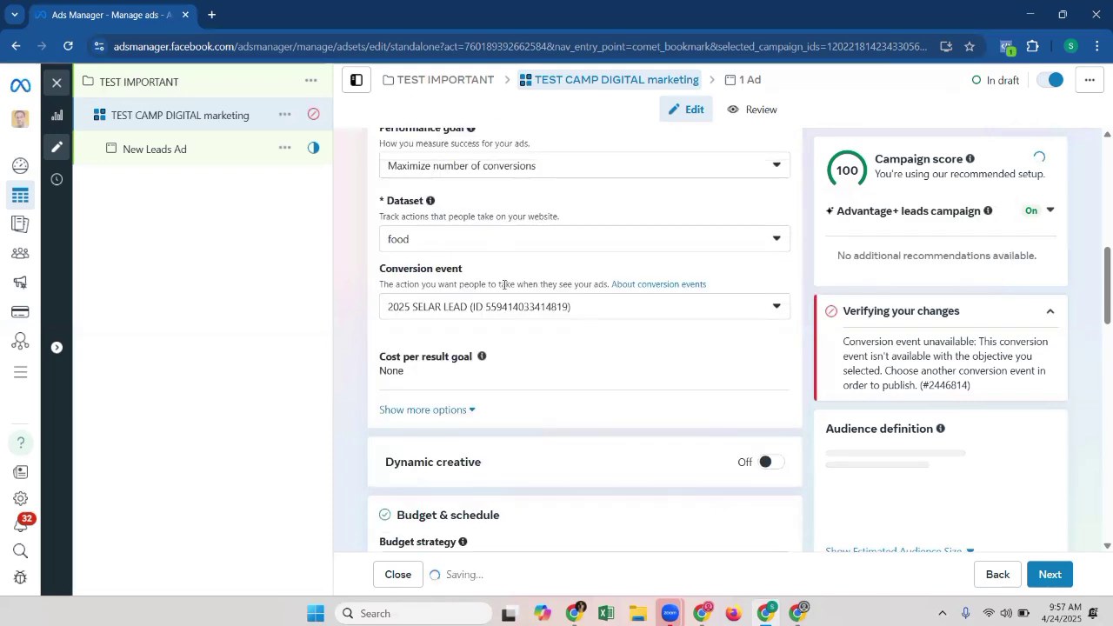
scroll(508, 287, "down", 2)
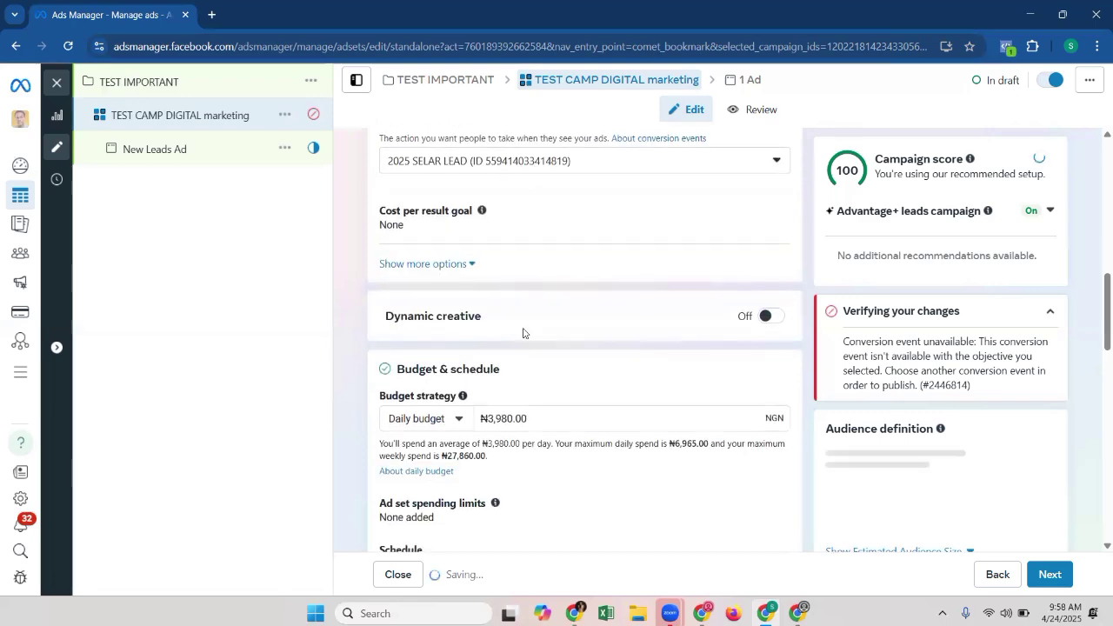
scroll(488, 255, "down", 2)
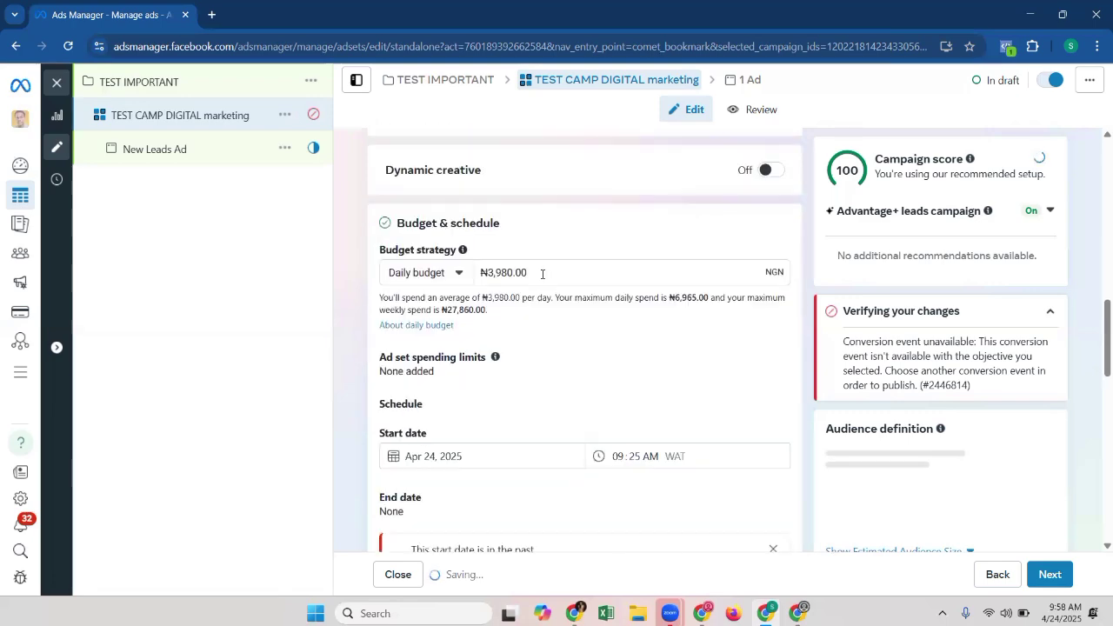
left_click(541, 274)
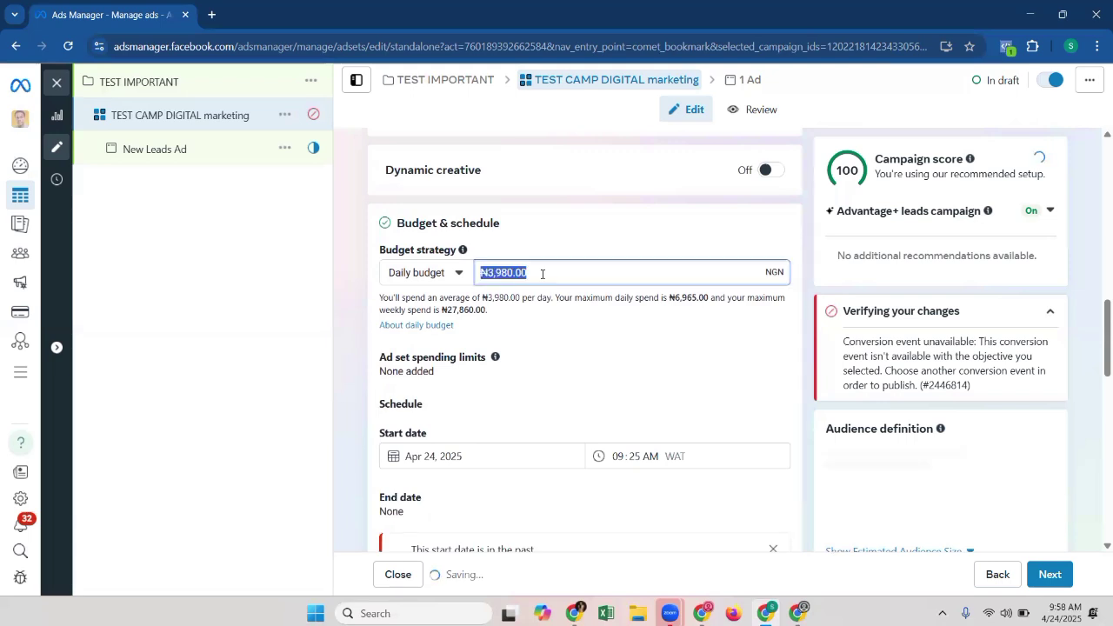
type("16")
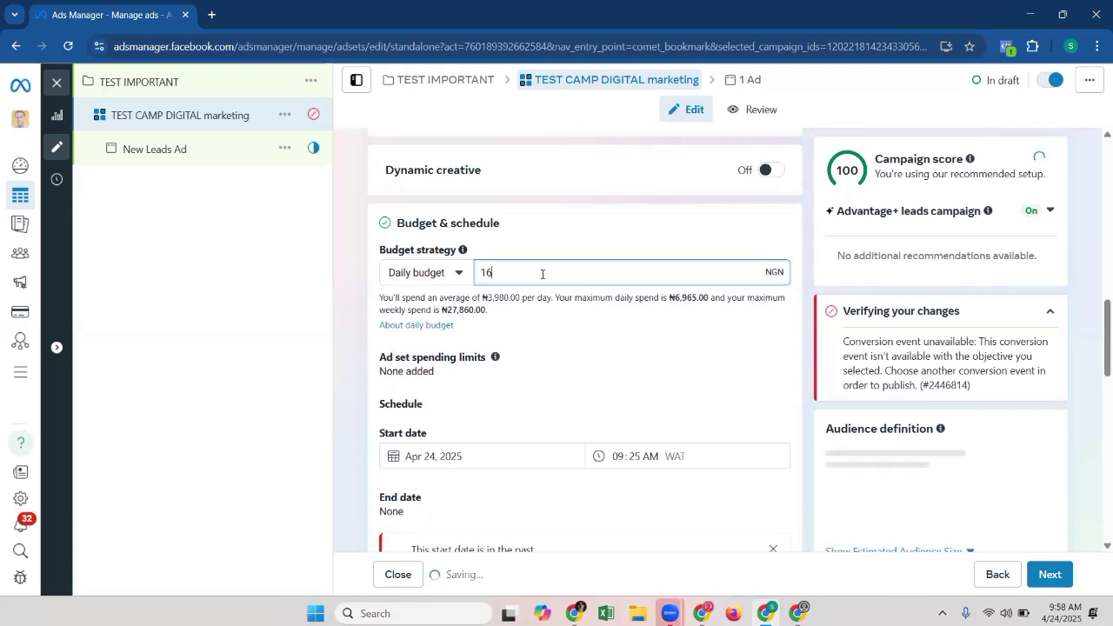
type("00")
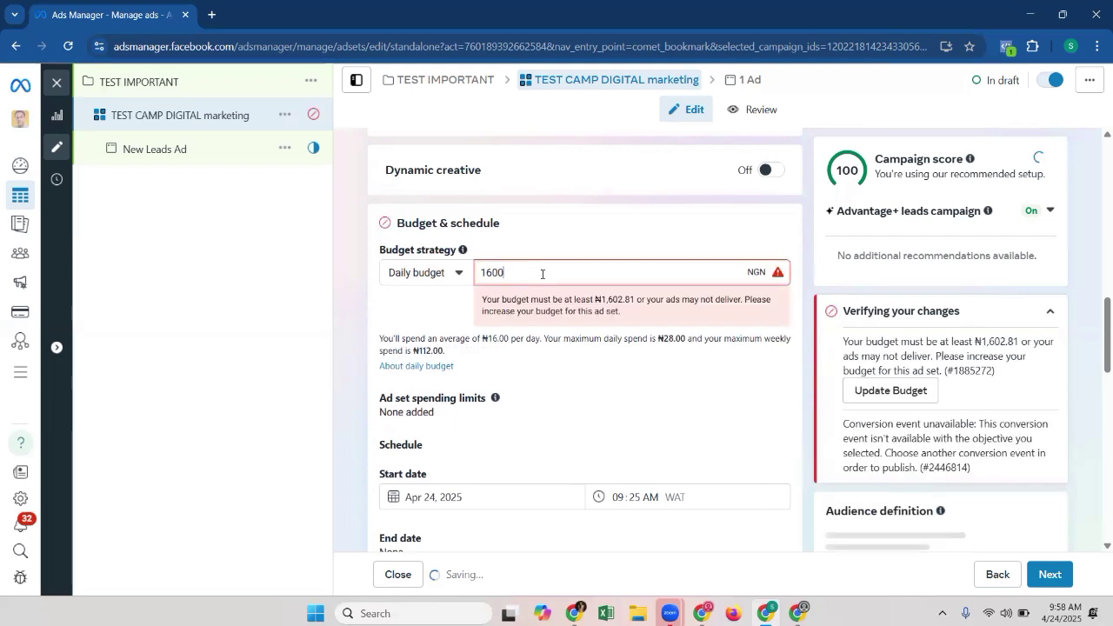
key("BackSpace")
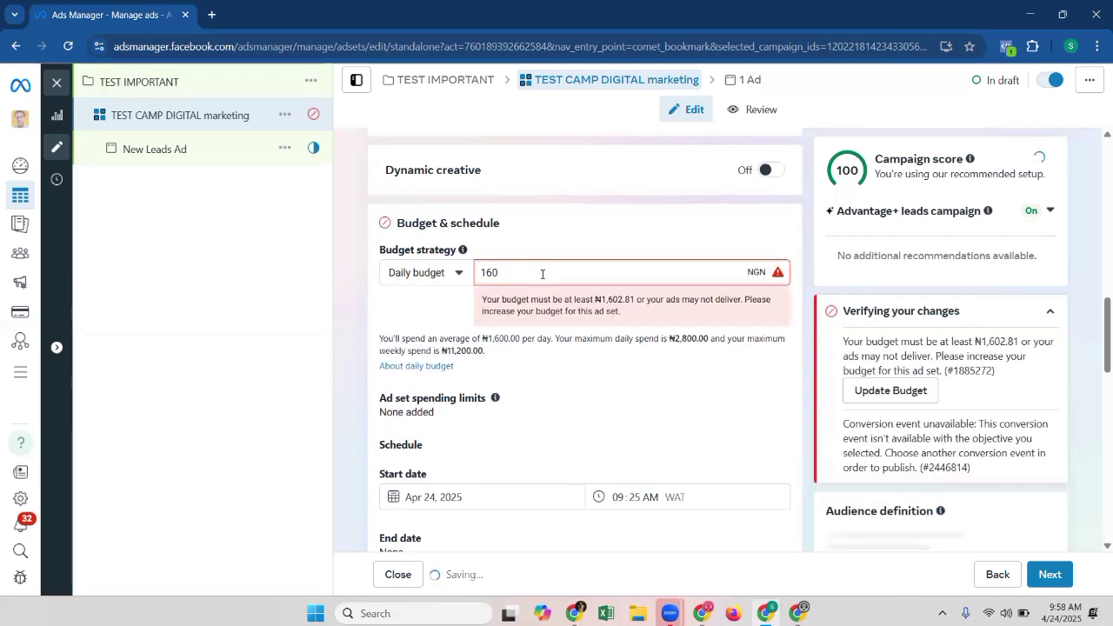
type("5")
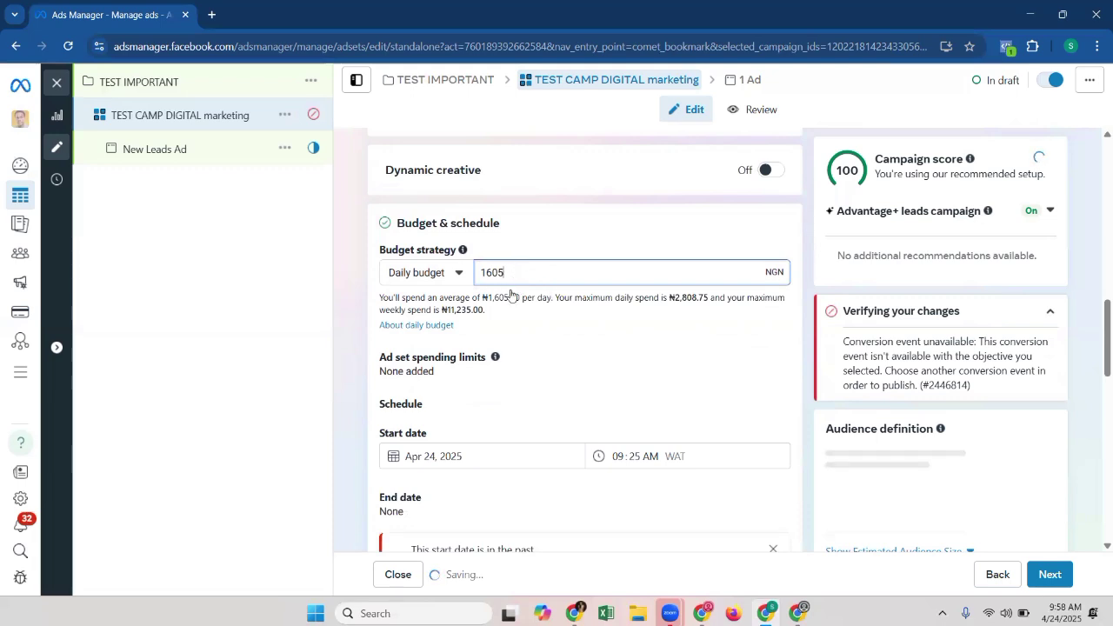
scroll(517, 270, "down", 2)
scroll(539, 234, "up", 1)
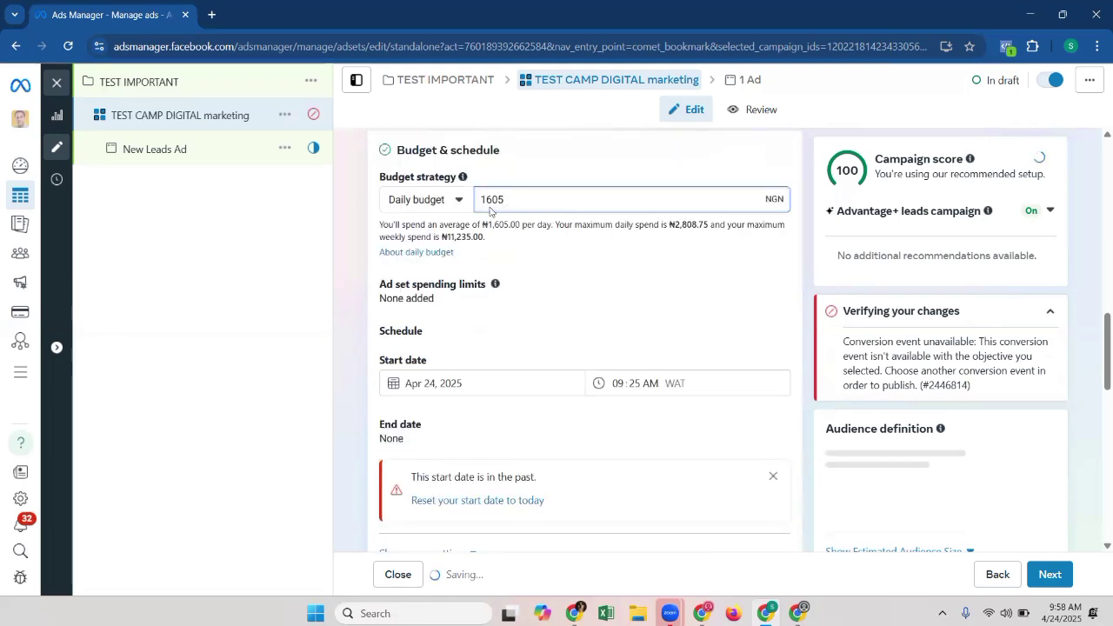
- Open the audience's location controls, try a location search for ghana, and clear the search term
scroll(495, 261, "down", 3)
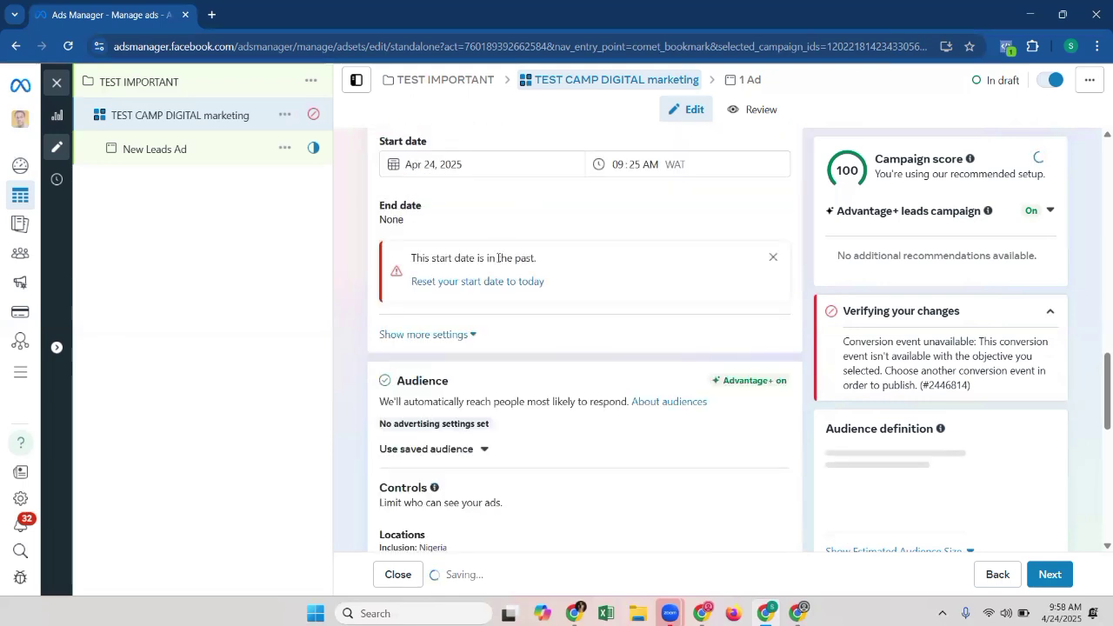
scroll(497, 256, "down", 2)
scroll(495, 253, "down", 2)
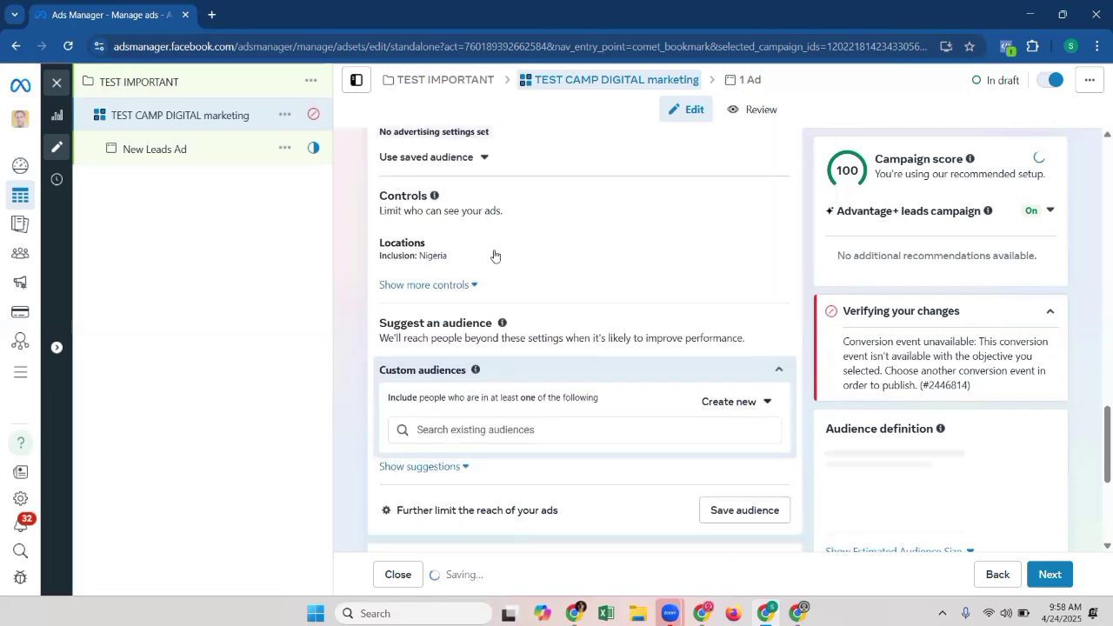
scroll(493, 247, "down", 1)
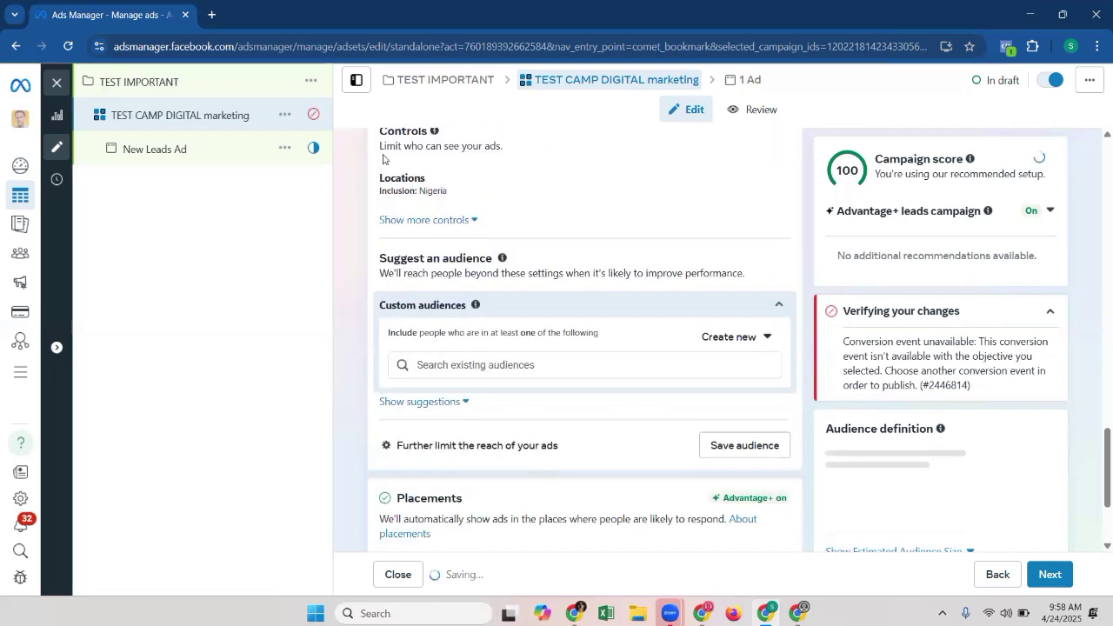
scroll(409, 171, "down", 1)
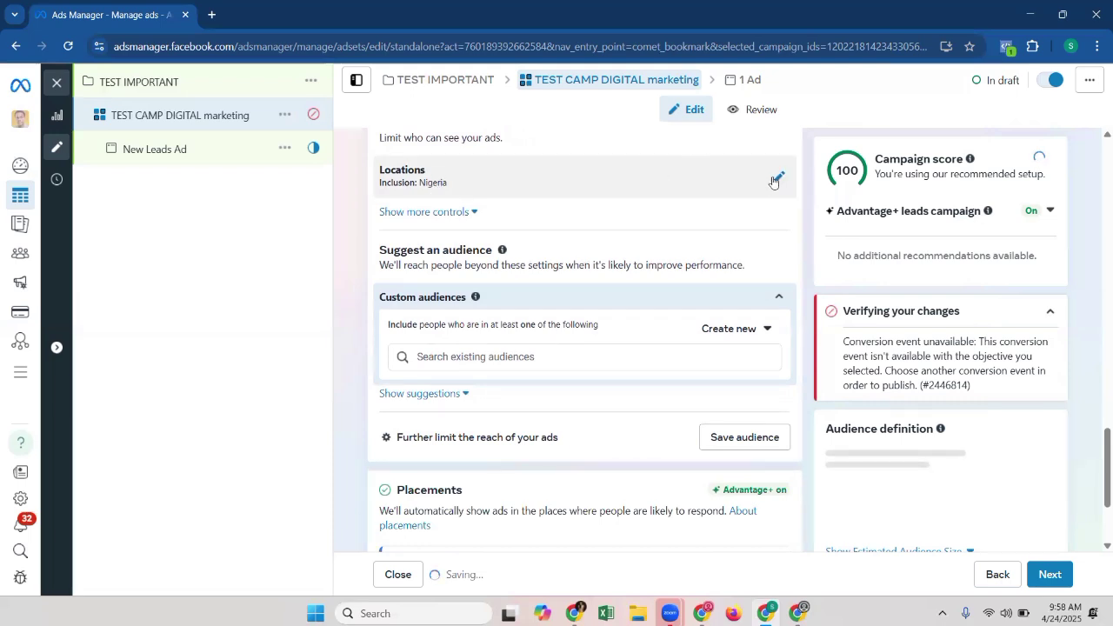
left_click(655, 197)
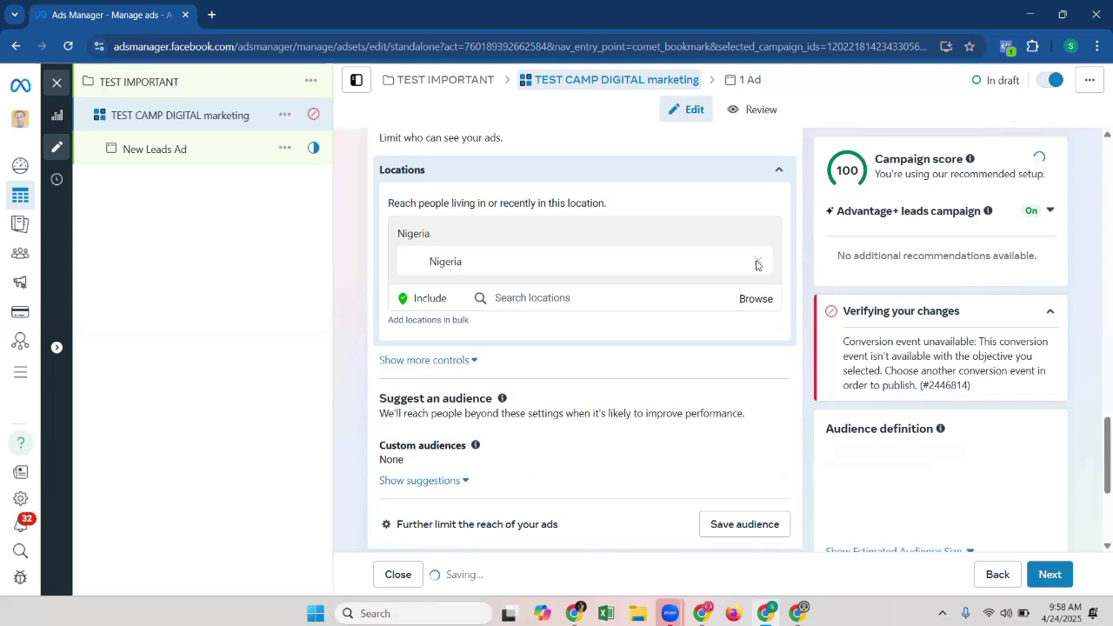
left_click(546, 297)
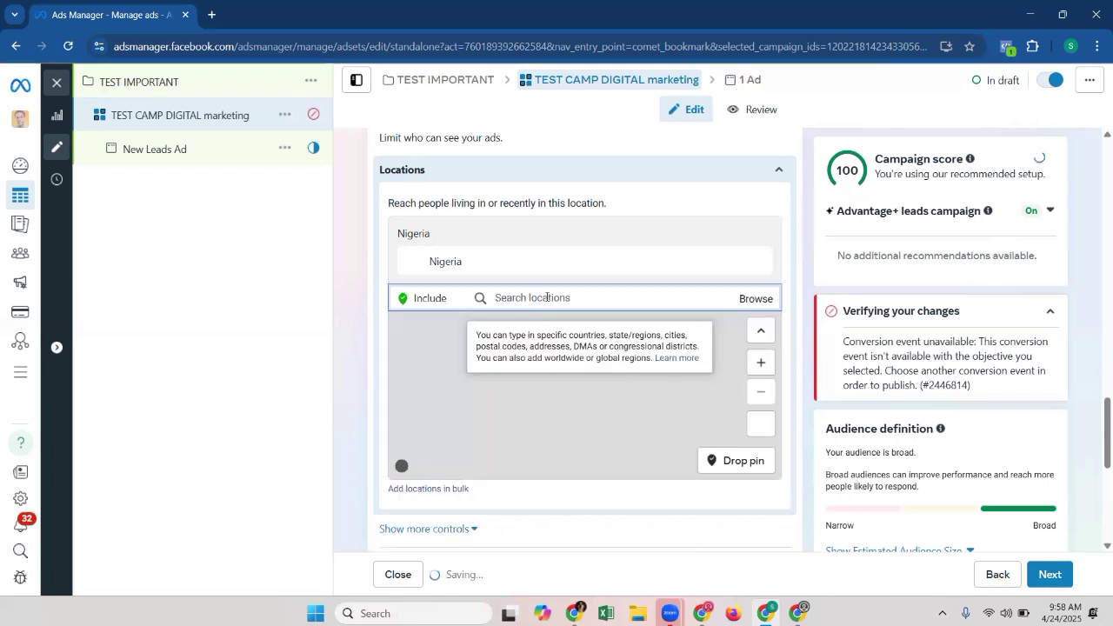
type("ghana")
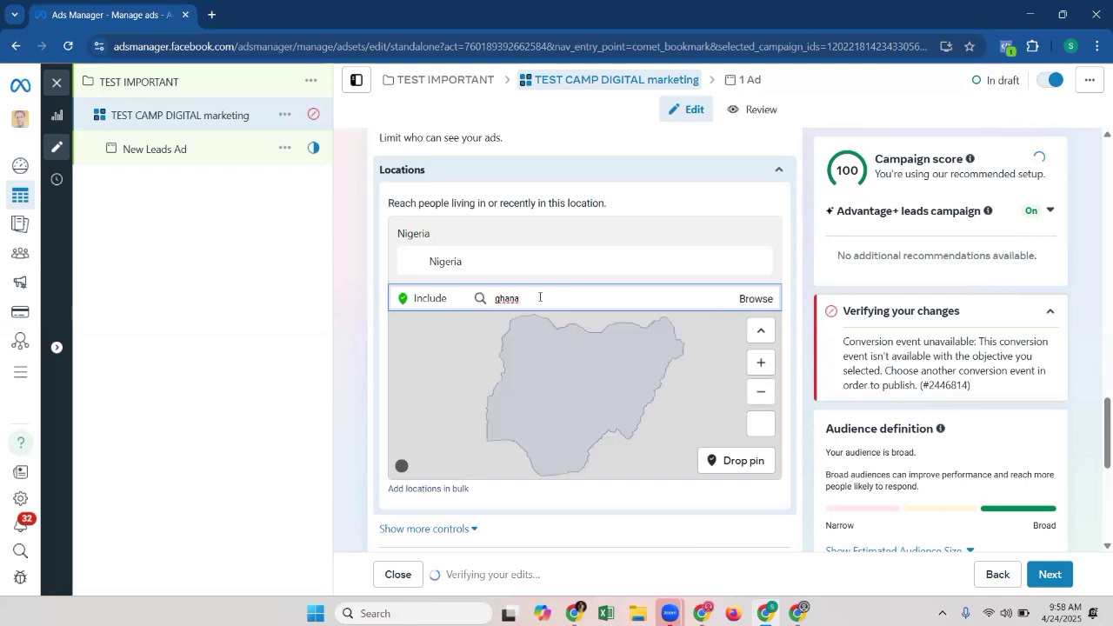
double_click(539, 298)
key("BackSpace")
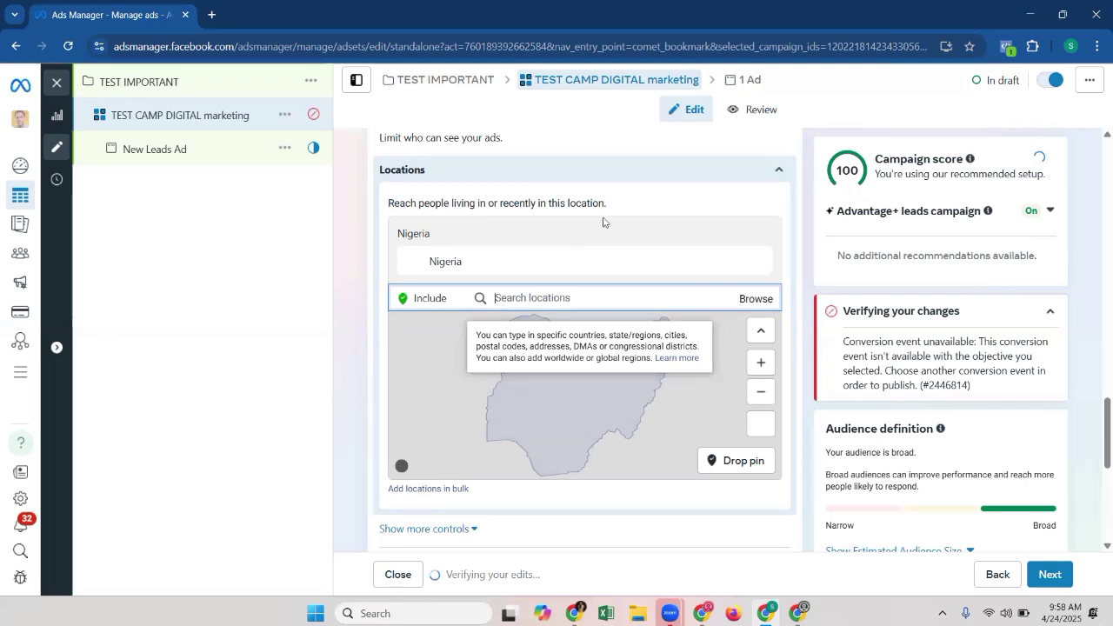
- Expand the audience suggestions, set the age range to 22–50, and choose All for gender after trying Men
scroll(603, 221, "down", 3)
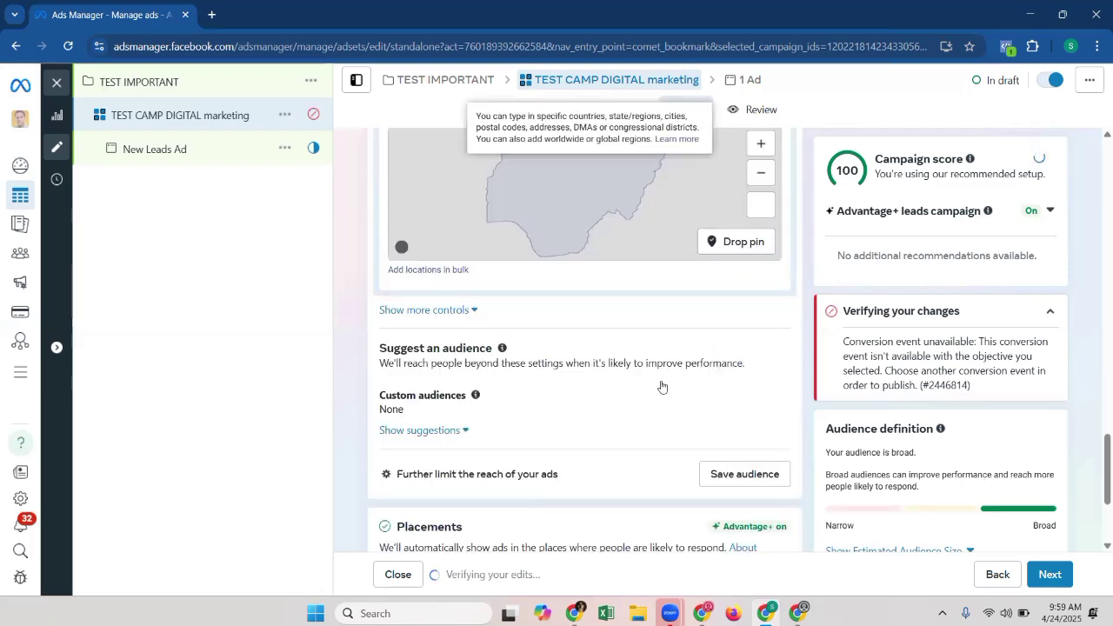
scroll(658, 385, "down", 1)
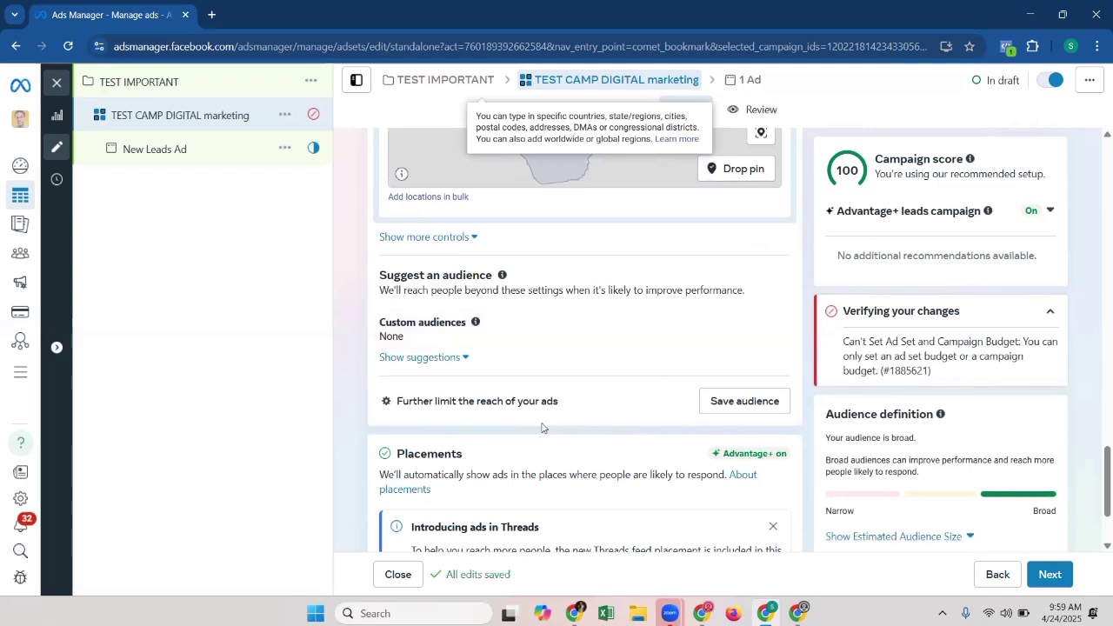
scroll(544, 376, "down", 1)
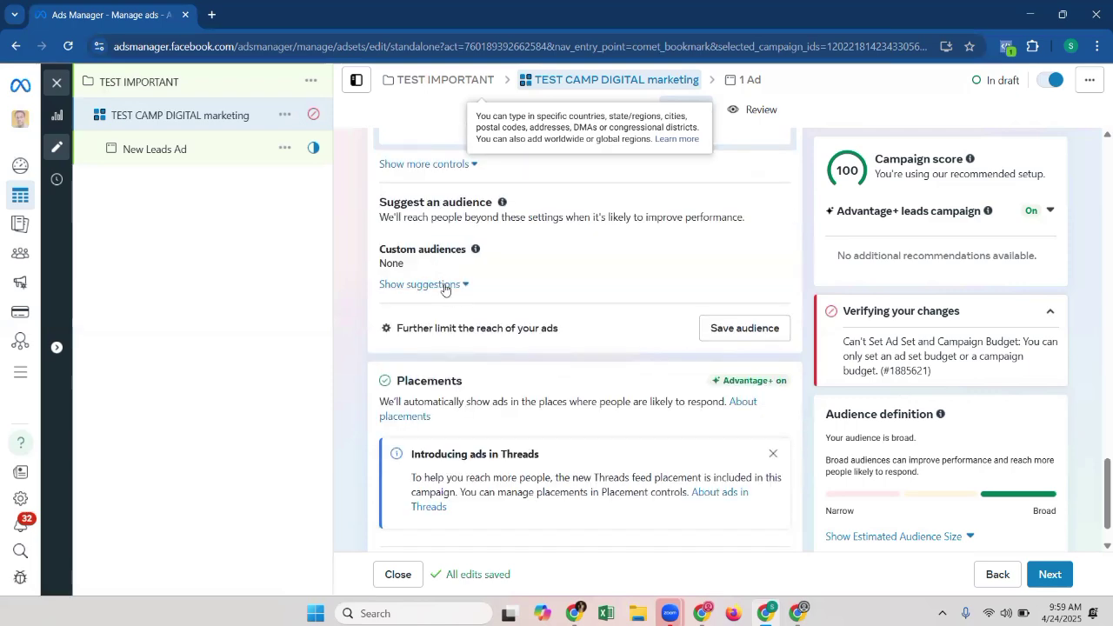
left_click(444, 286)
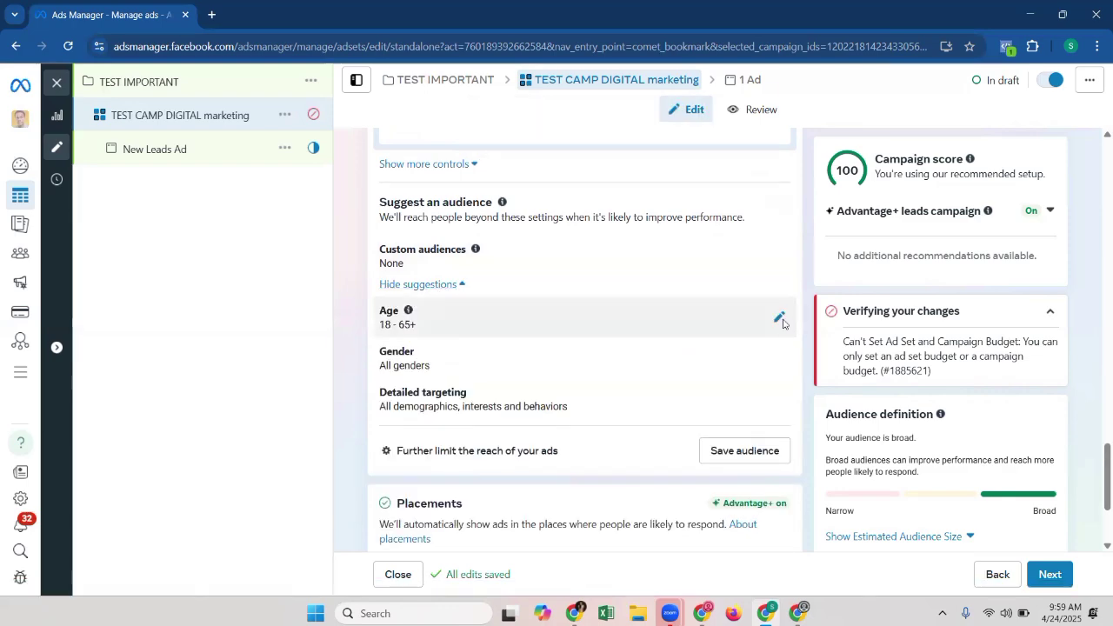
left_click(781, 321)
scroll(755, 301, "down", 3)
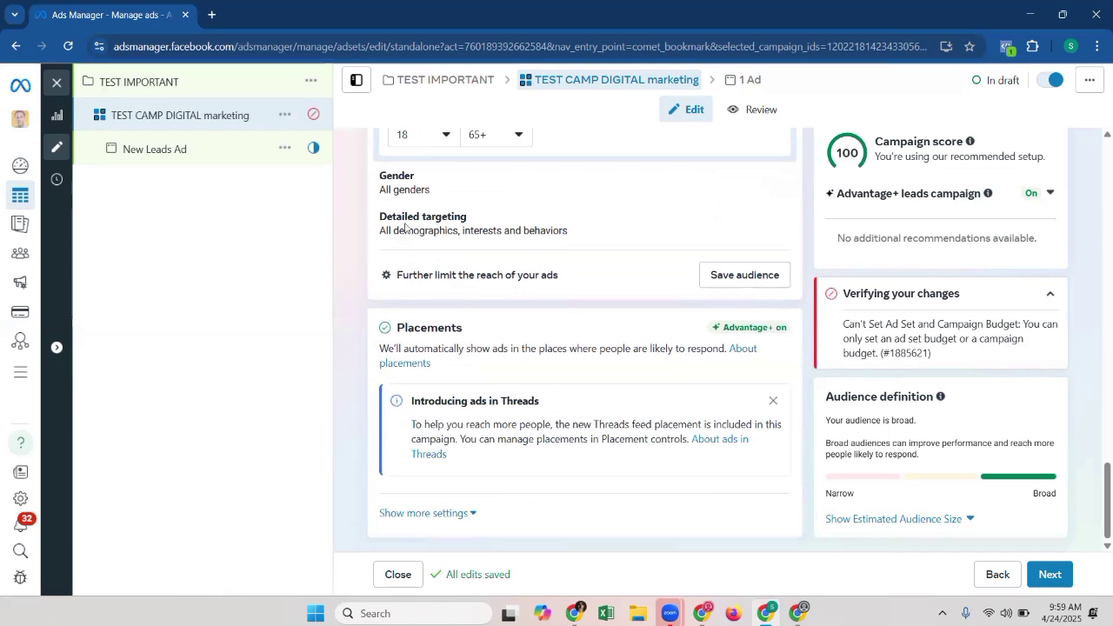
scroll(408, 229, "up", 1)
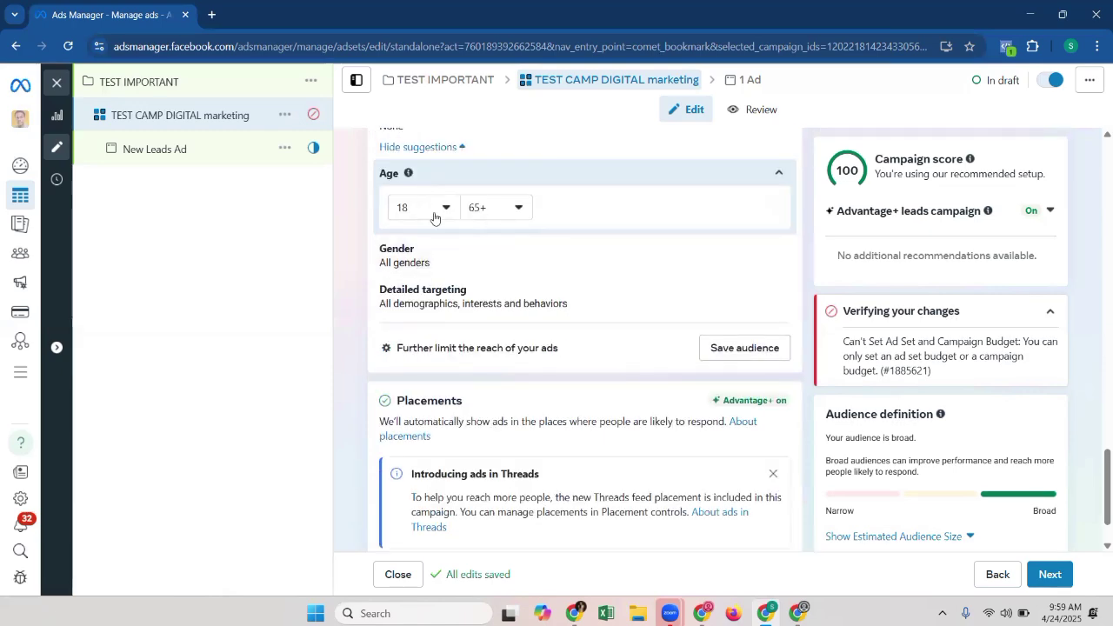
left_click(435, 219)
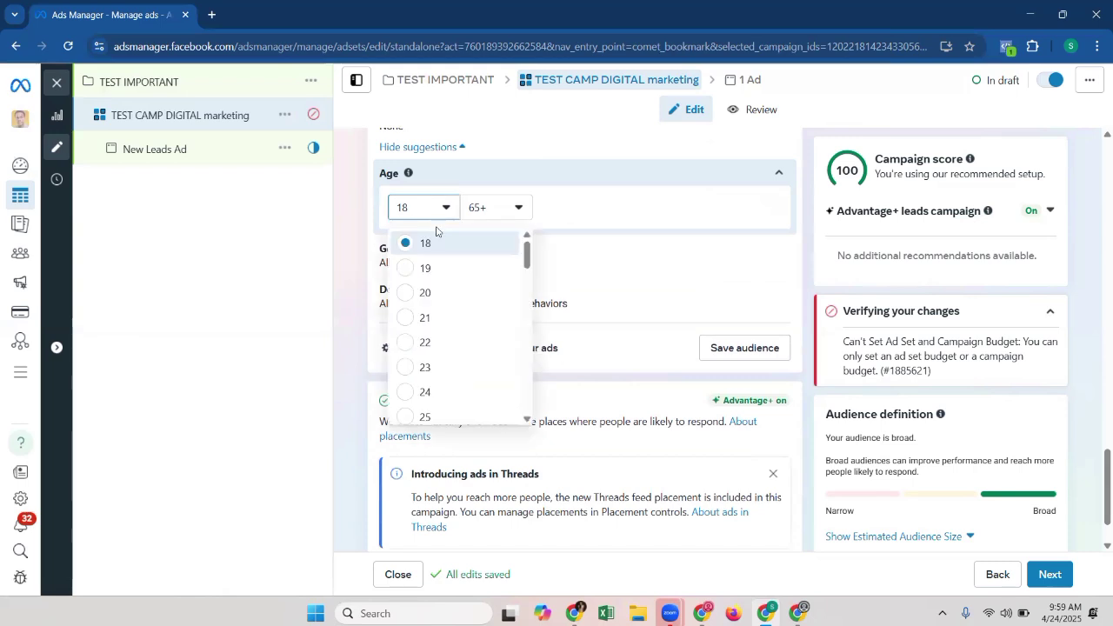
left_click(447, 341)
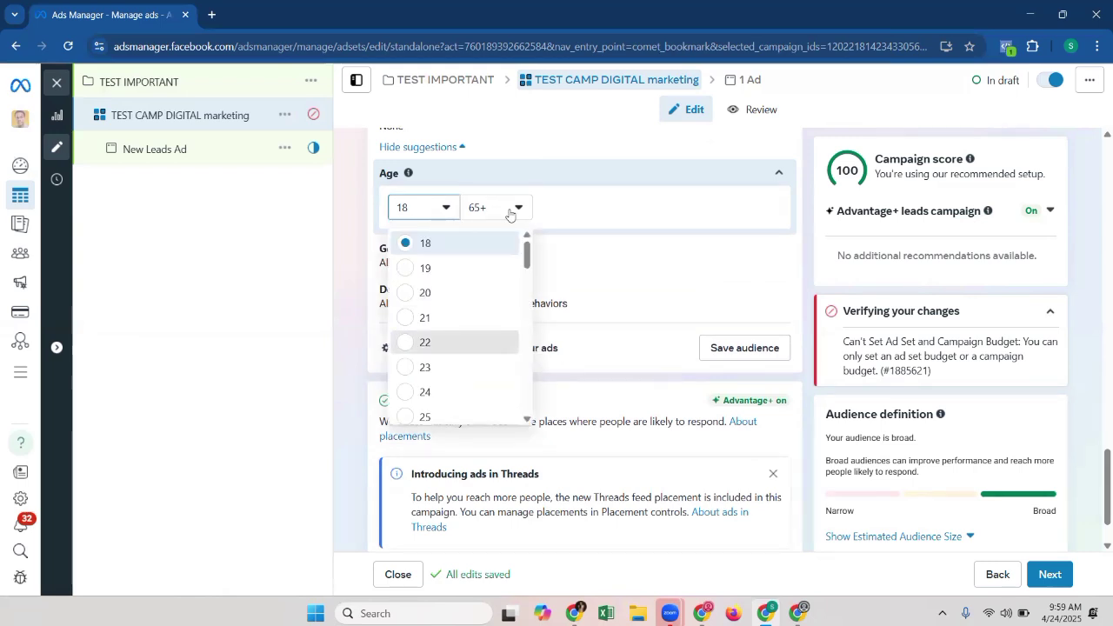
left_click(512, 212)
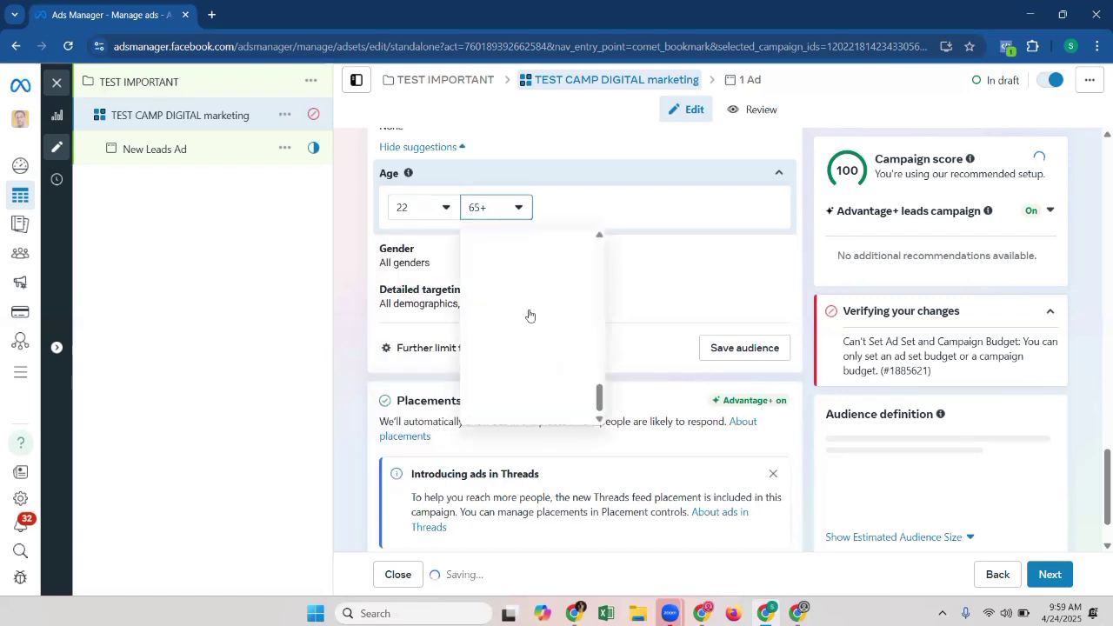
scroll(528, 315, "up", 2)
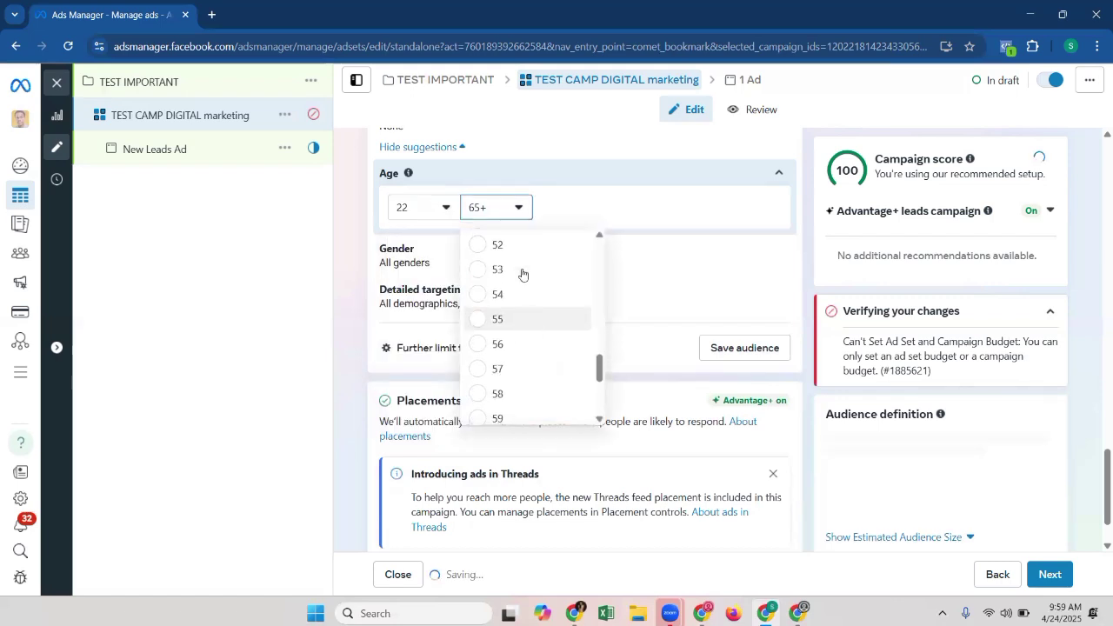
scroll(522, 275, "up", 1)
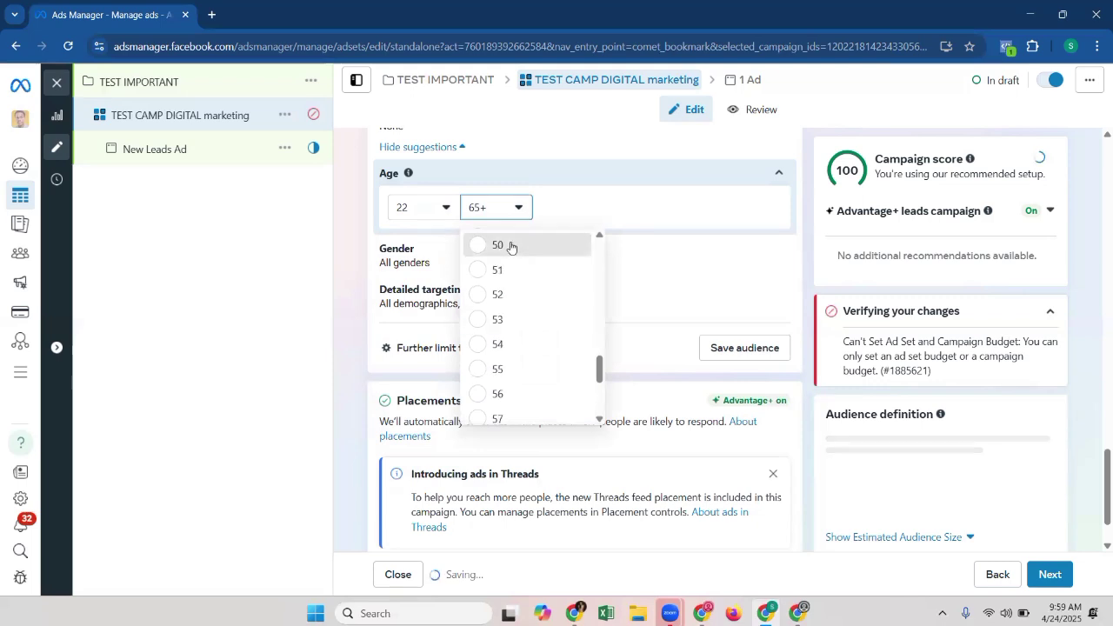
left_click(511, 247)
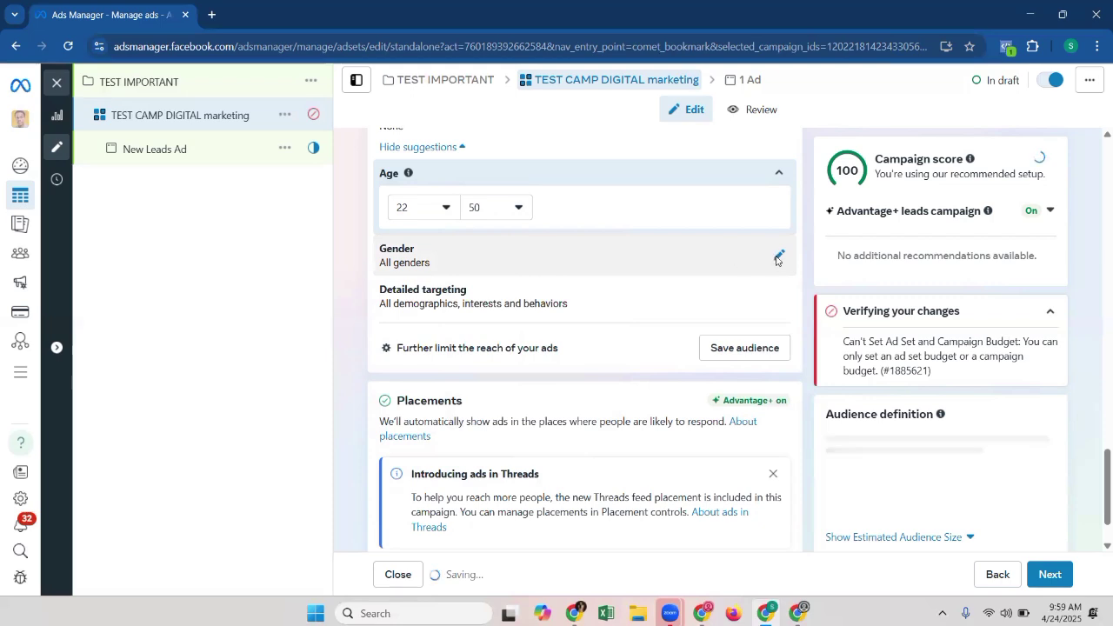
left_click(455, 253)
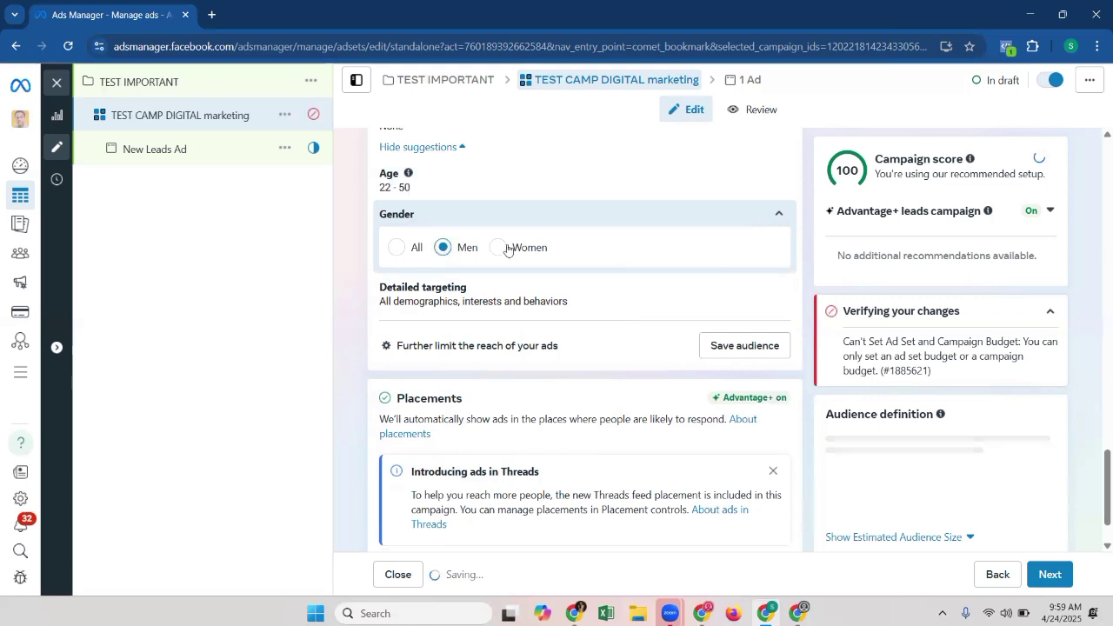
left_click(398, 251)
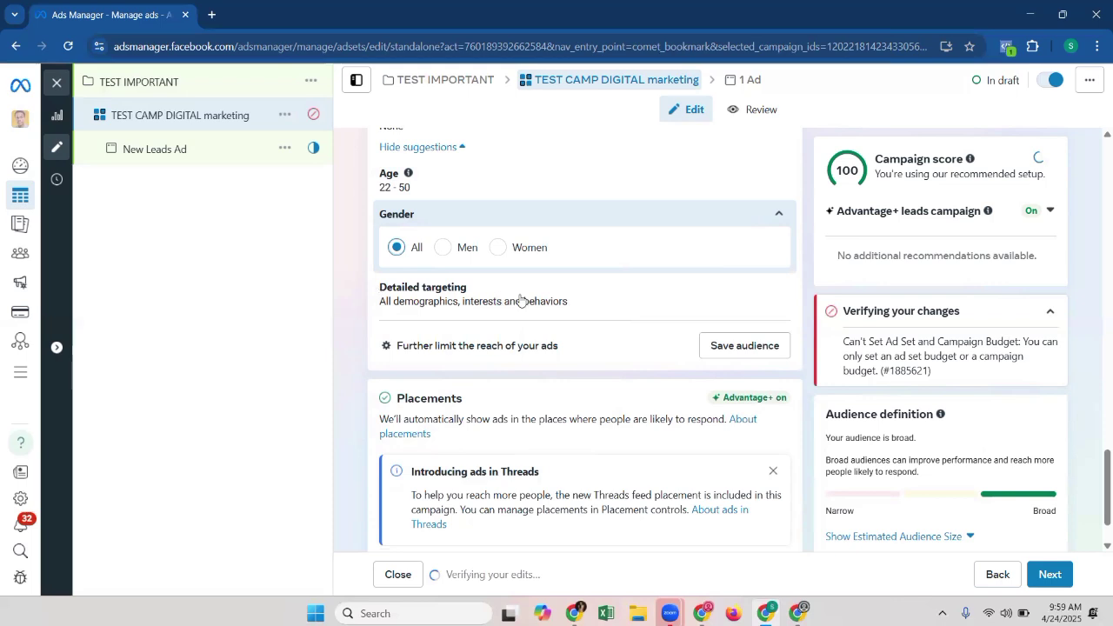
- Search the detailed targeting for digital marketing and add the interest Digital marketing (marketing) to the audience
left_click_drag(520, 300, 783, 303)
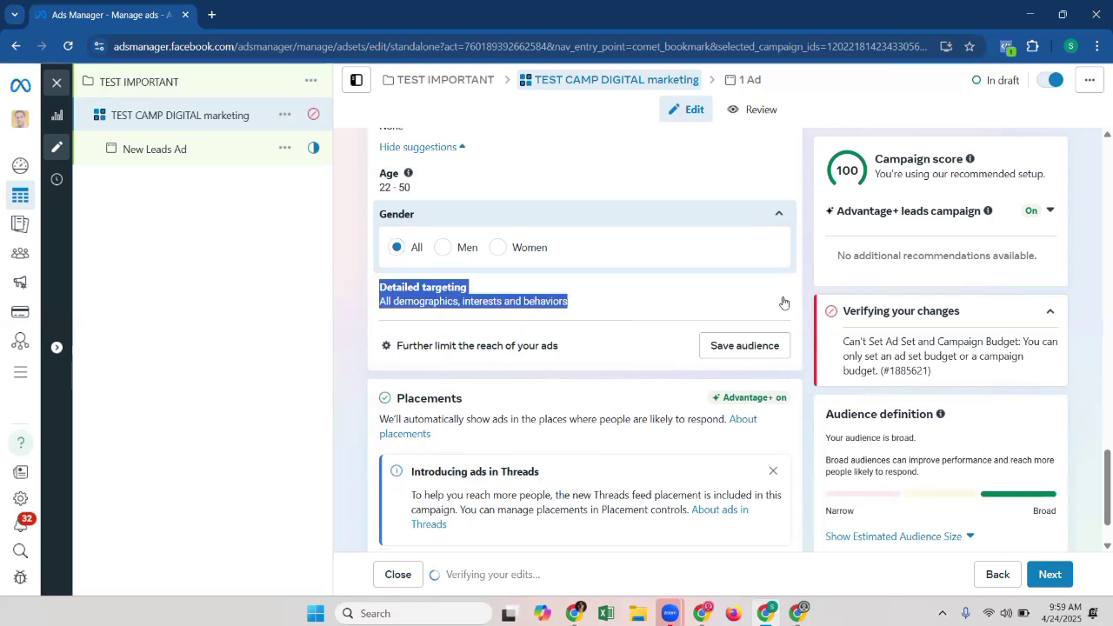
mouse_move(783, 302)
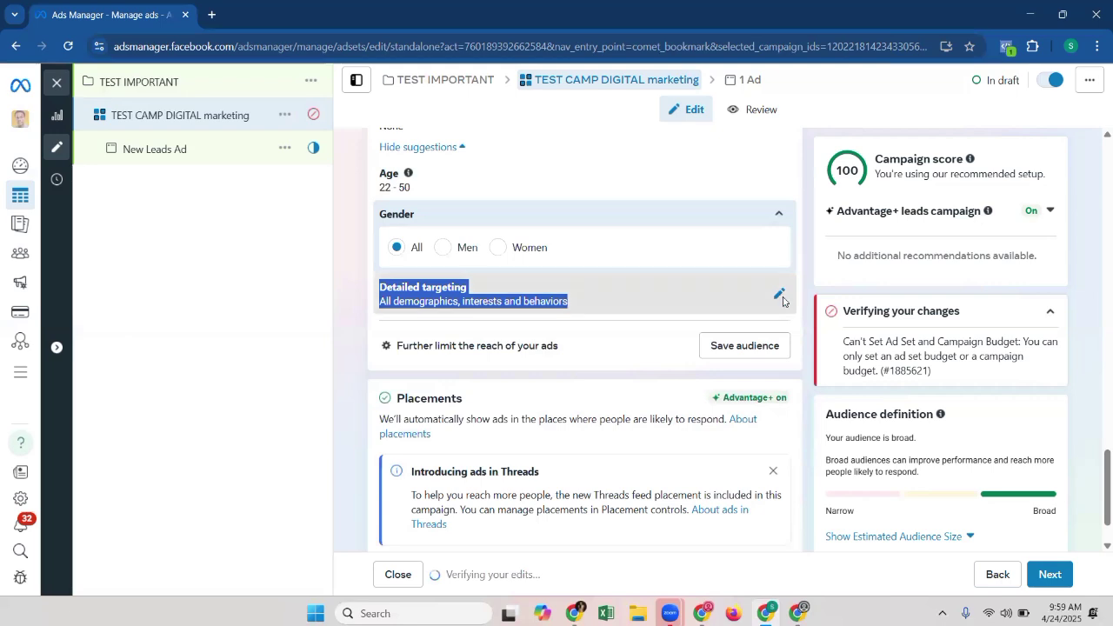
left_click(543, 304)
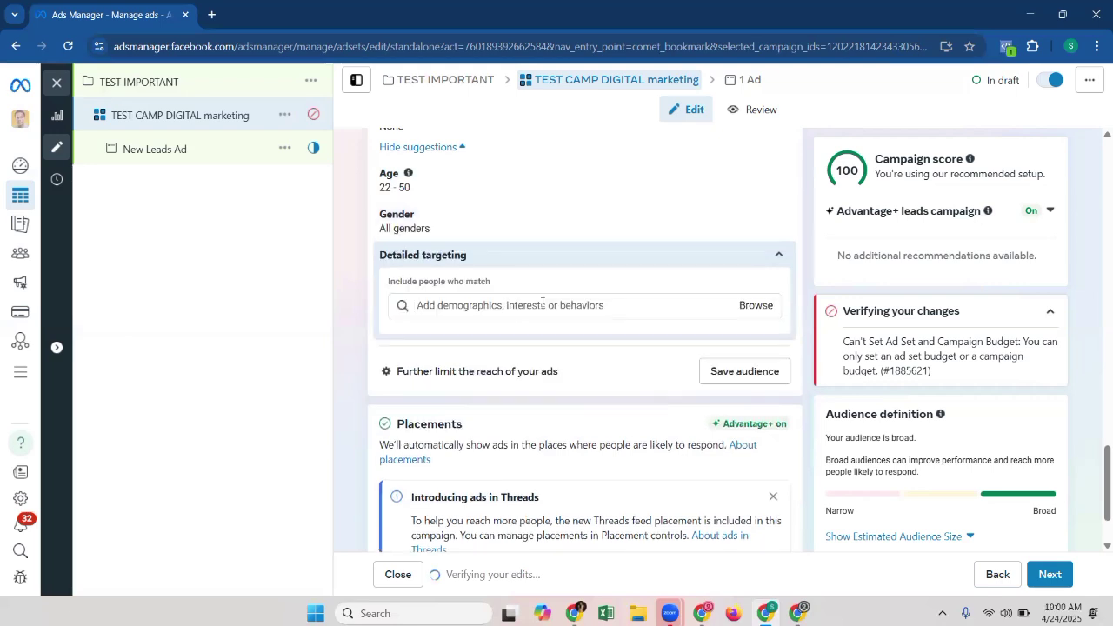
left_click(542, 304)
type("di")
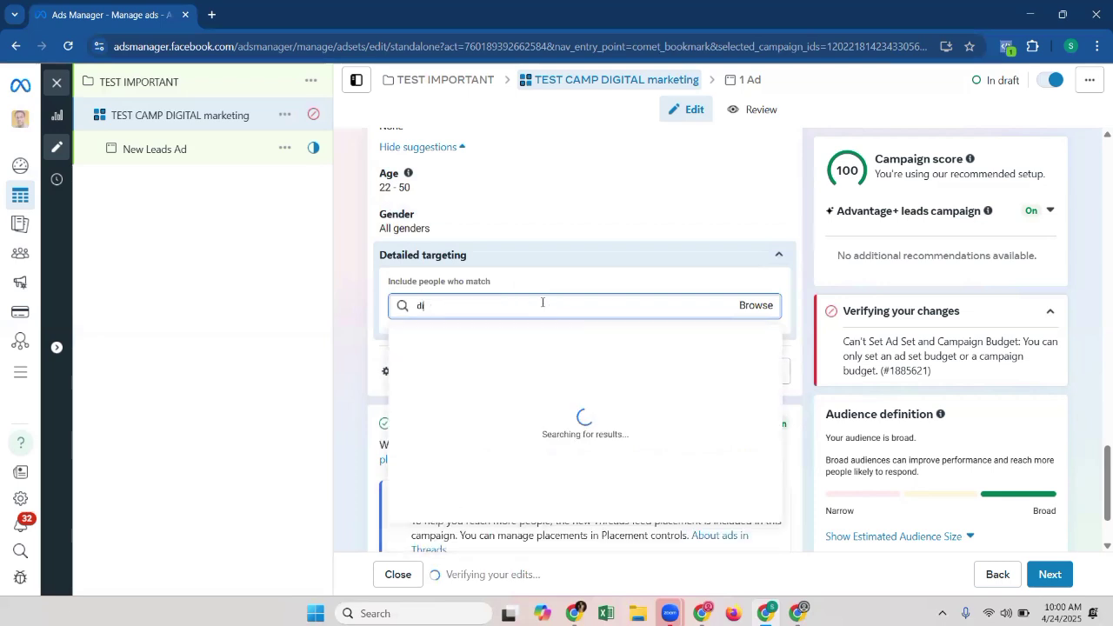
type("gital marketing")
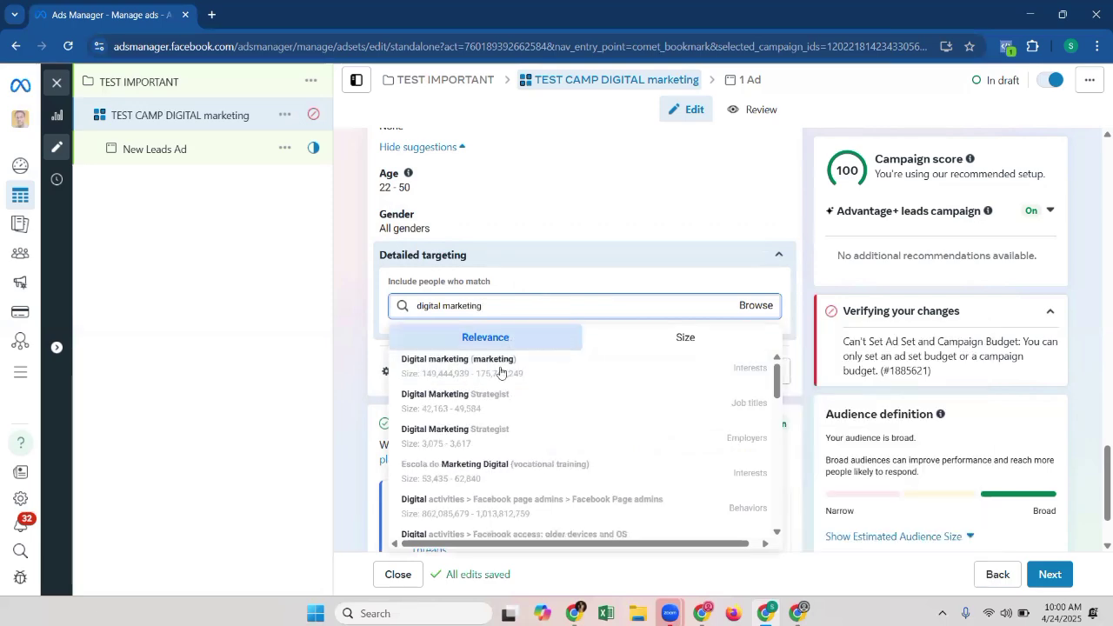
mouse_move(500, 372)
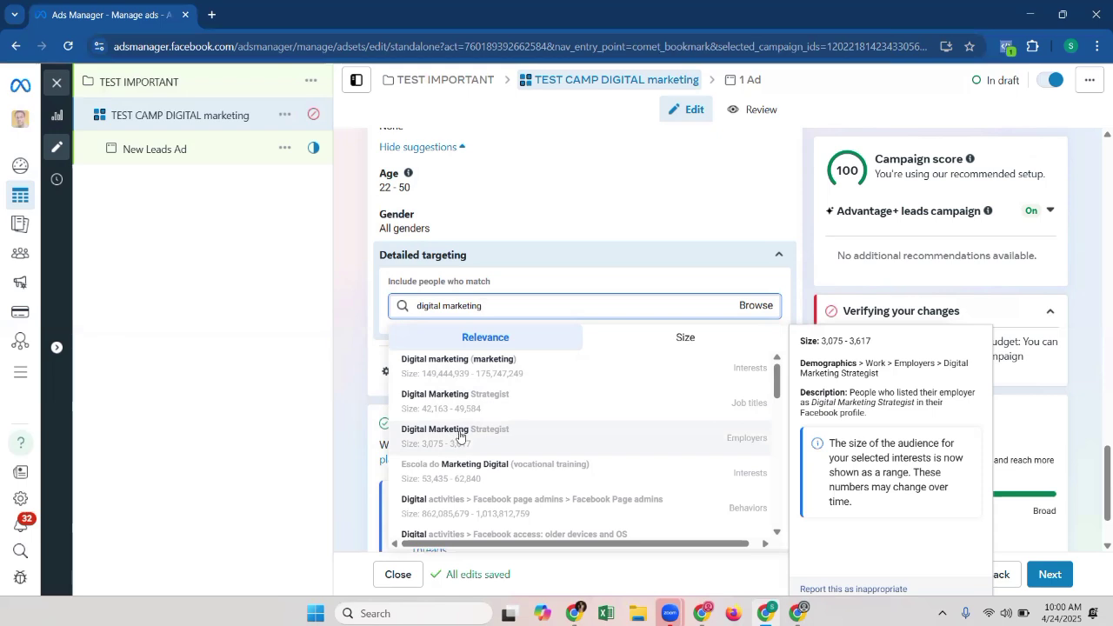
left_click(462, 371)
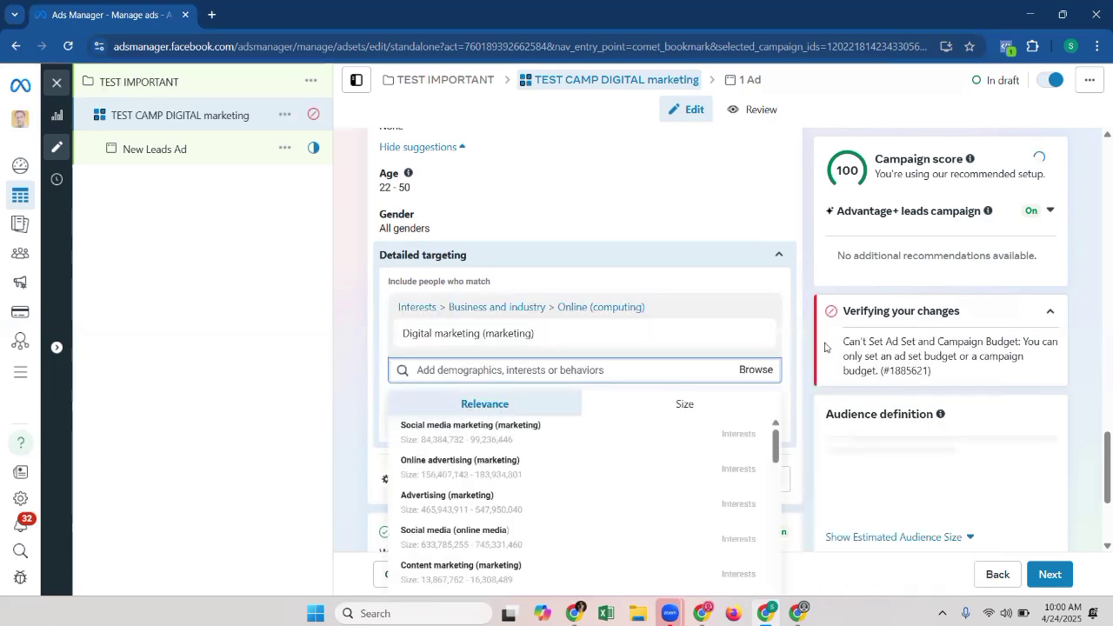
- Show the estimated audience size in the audience definition and examine it alongside the added interest
scroll(983, 310, "up", 3)
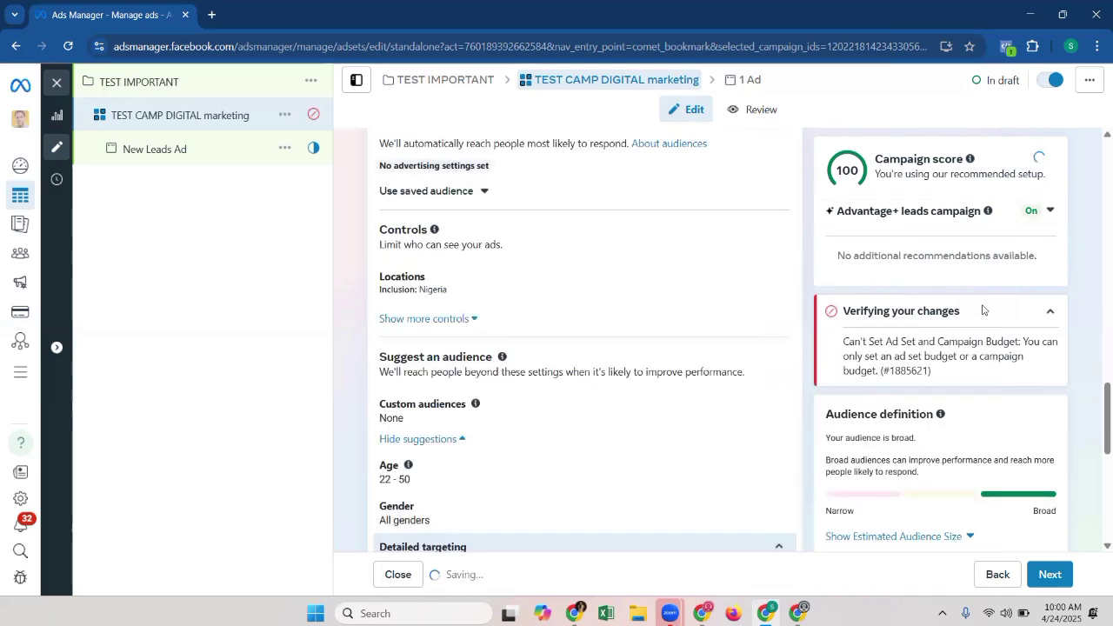
scroll(924, 435, "down", 2)
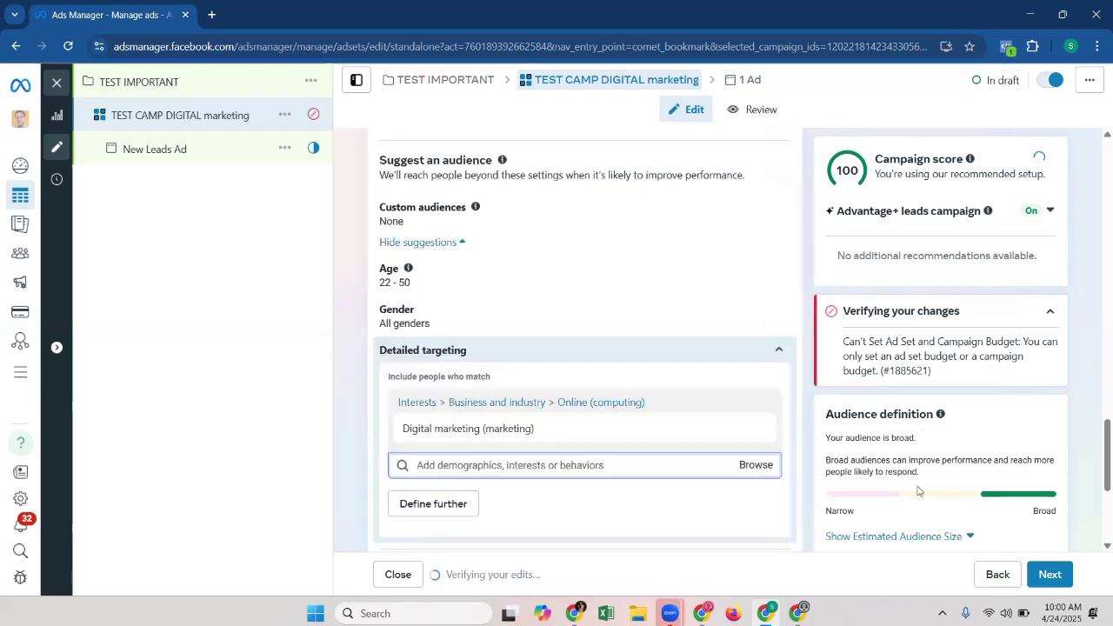
scroll(917, 491, "down", 3)
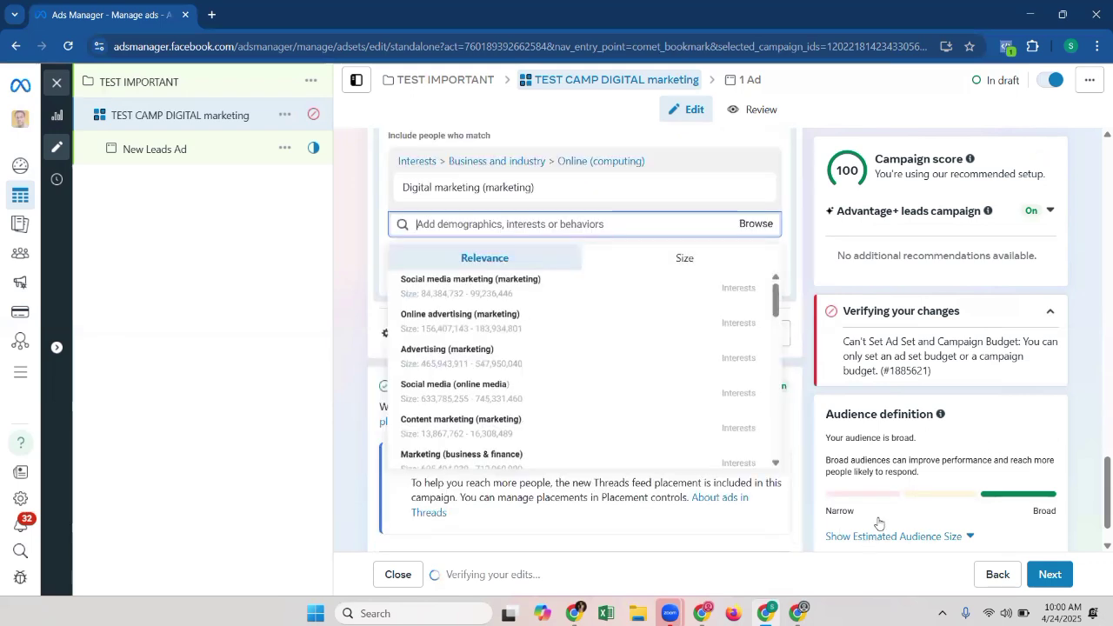
left_click(880, 535)
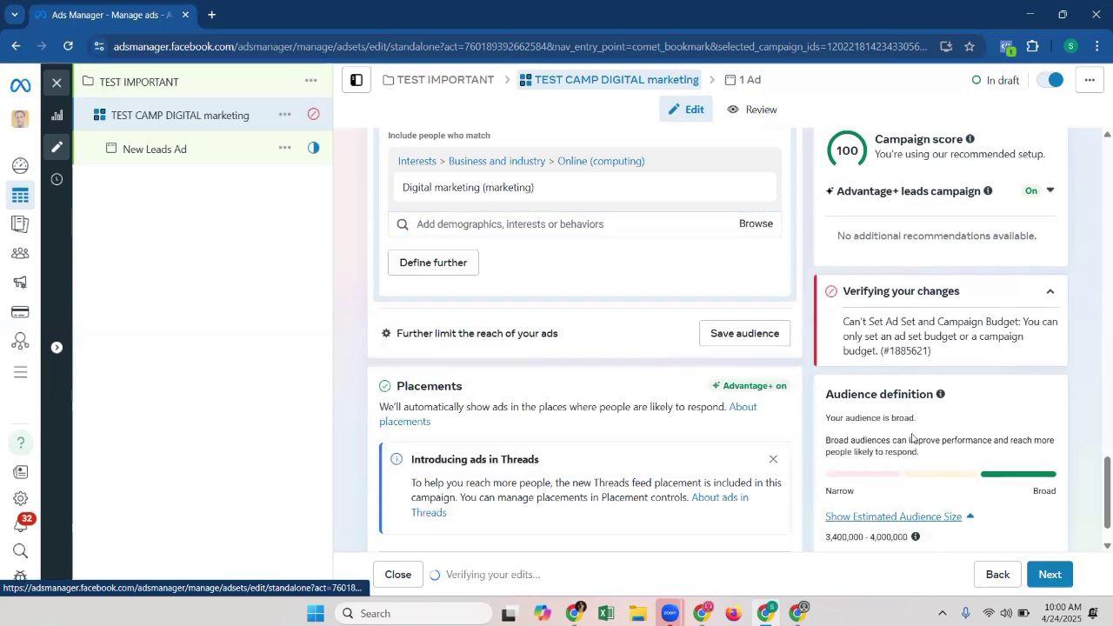
scroll(911, 438, "down", 1)
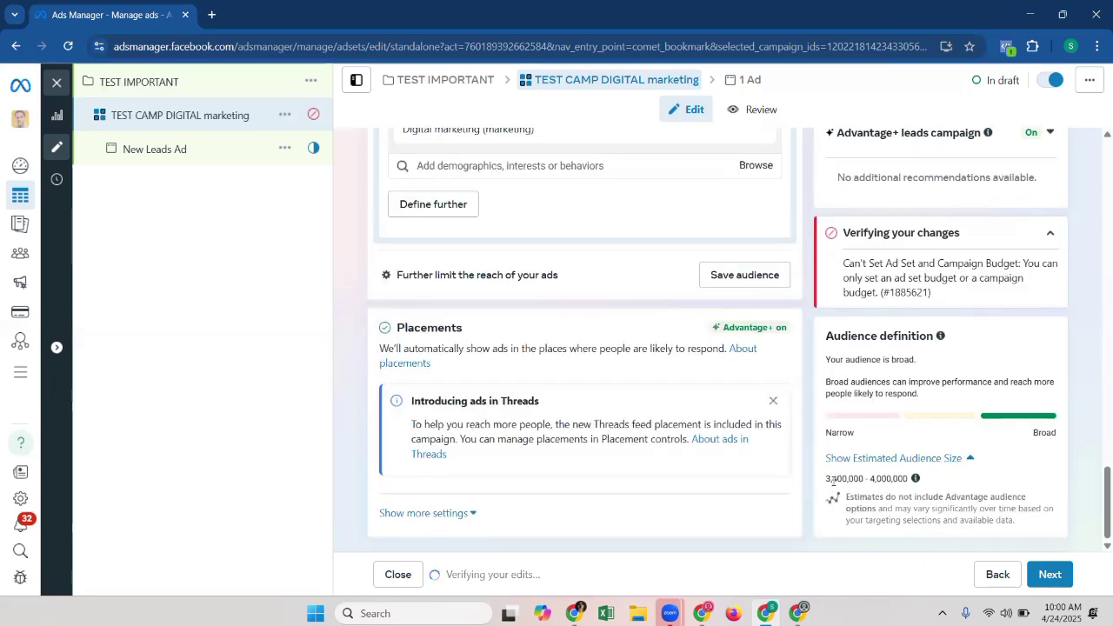
left_click_drag(833, 481, 918, 485)
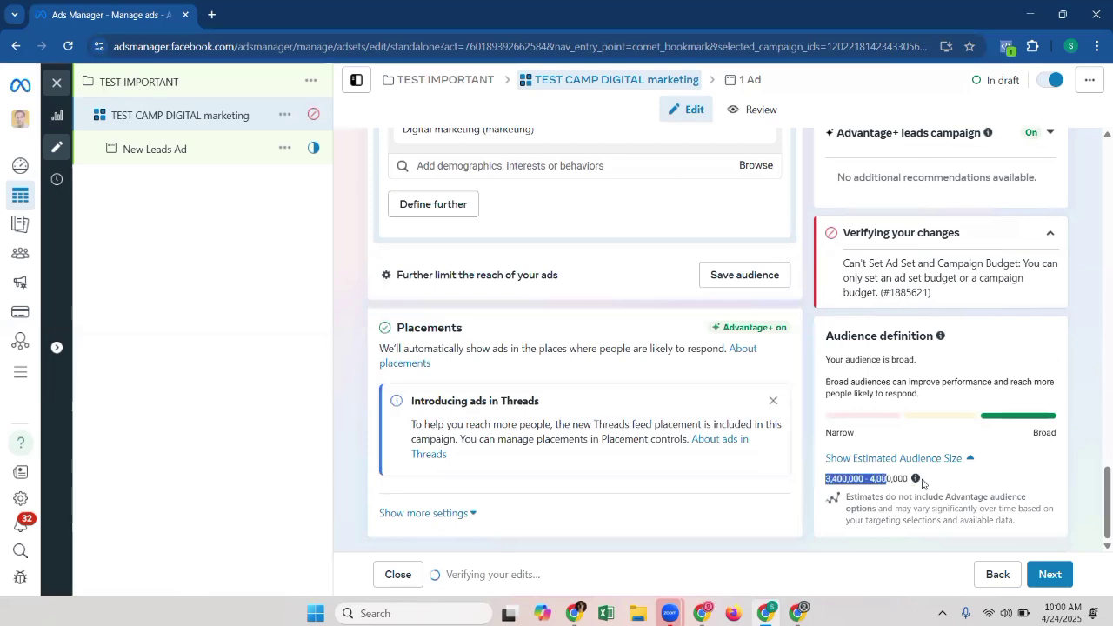
left_click(920, 484)
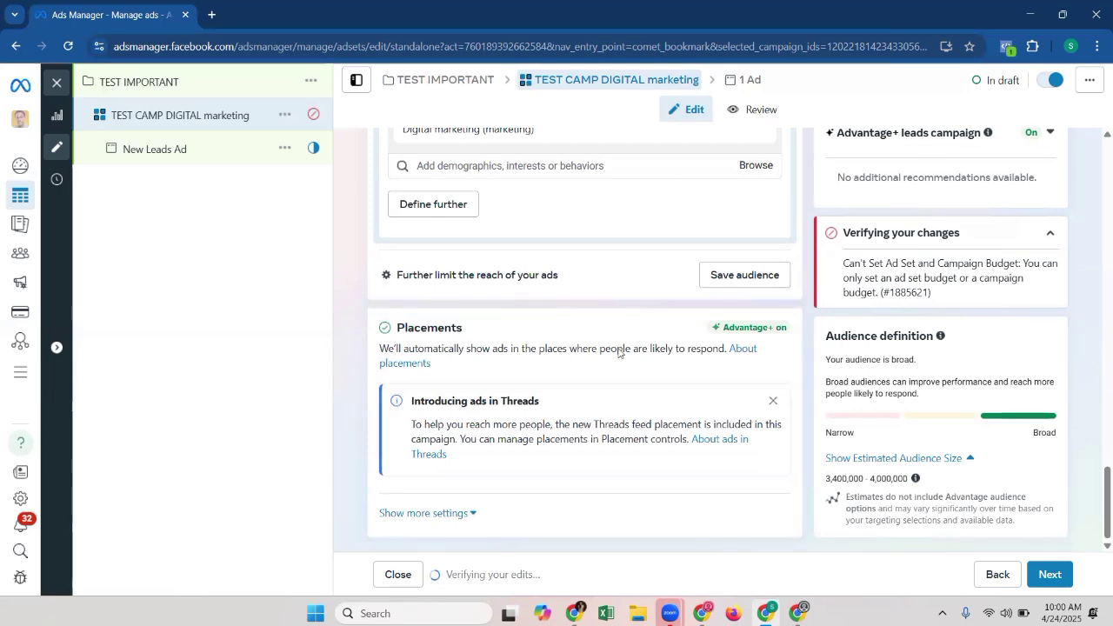
scroll(619, 351, "up", 2)
scroll(550, 349, "up", 1)
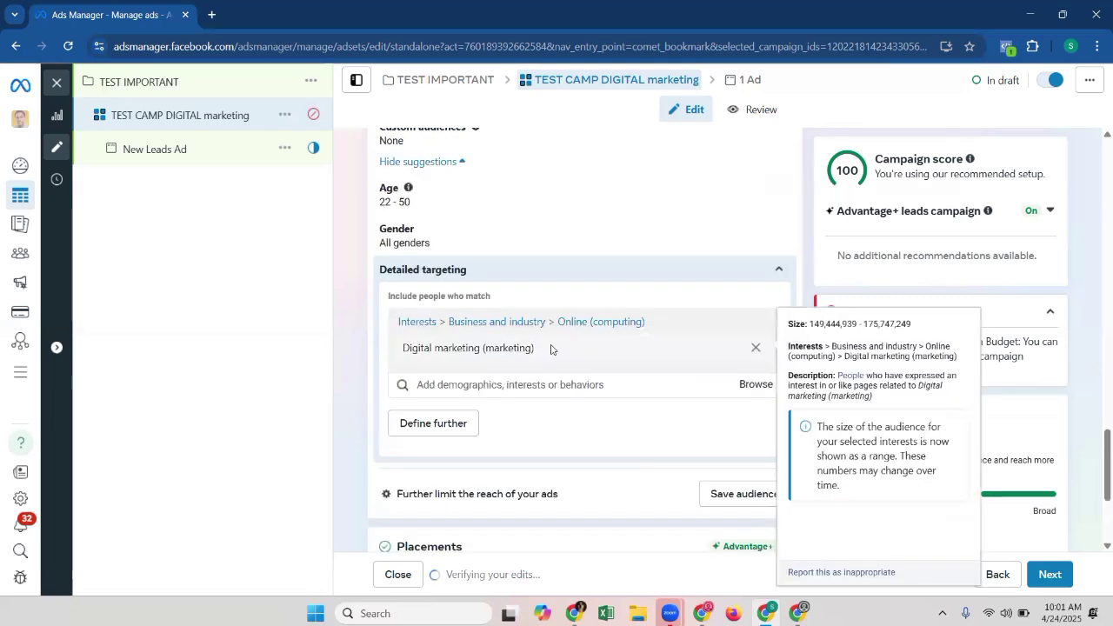
scroll(493, 258, "down", 2)
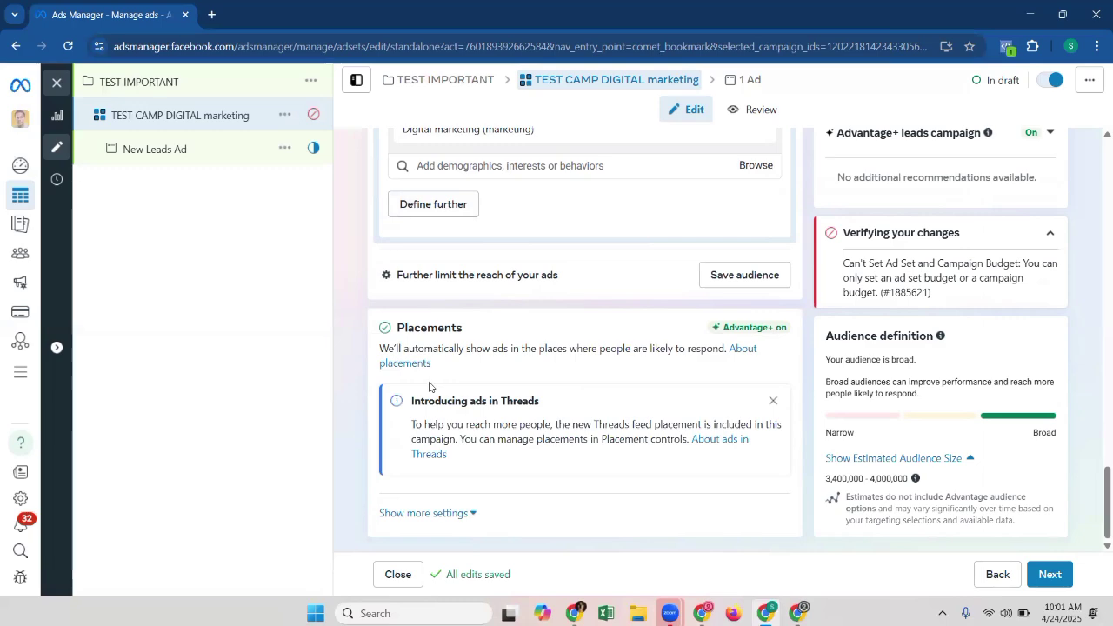
- Open the ad set spending limits under Budget & schedule
scroll(509, 286, "up", 3)
scroll(508, 286, "up", 8)
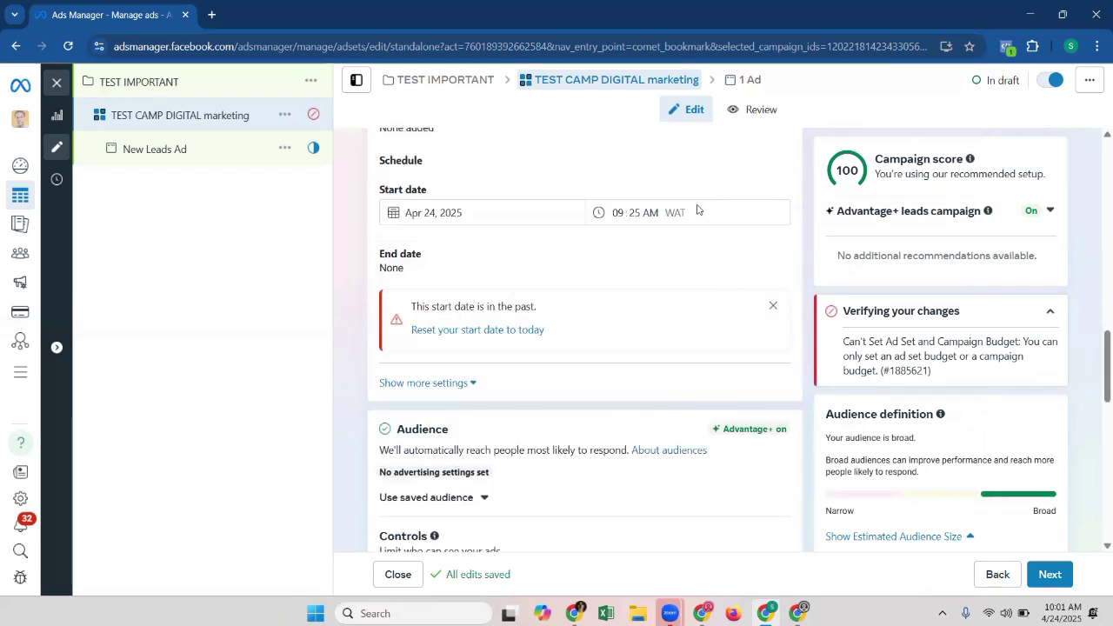
scroll(547, 298, "up", 1)
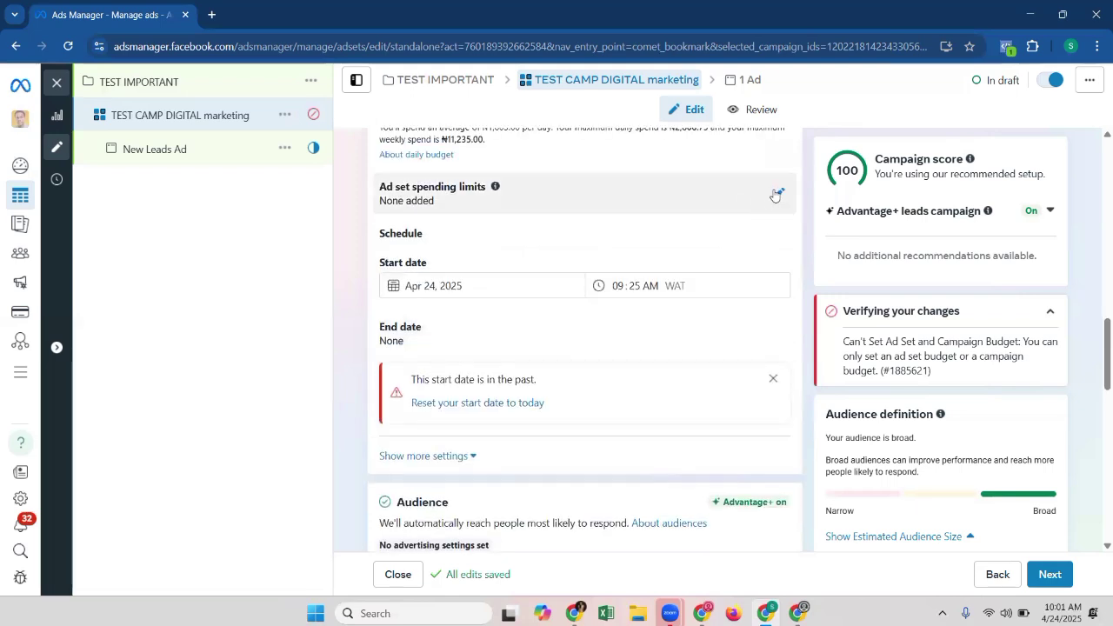
left_click(776, 194)
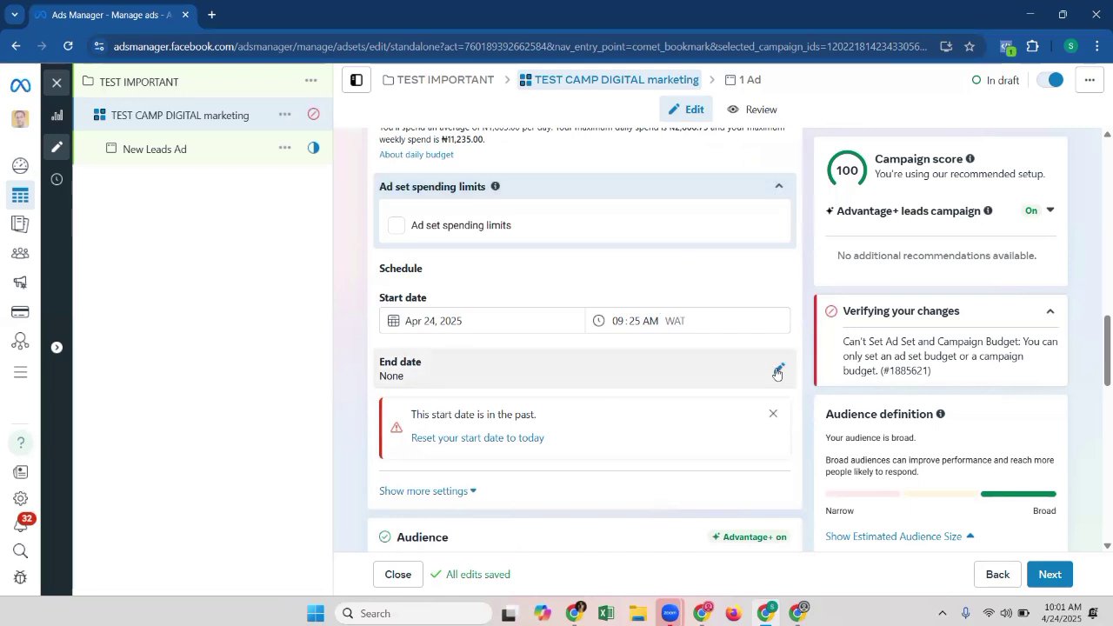
- Set the ad set's start date to April 26, 2025
scroll(776, 372, "up", 3)
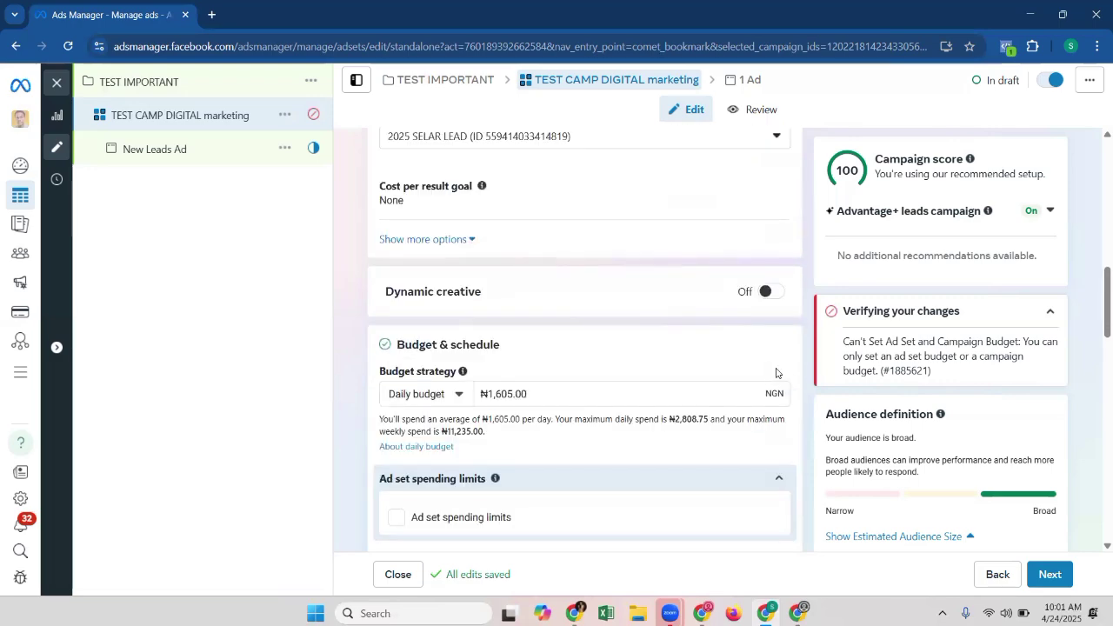
scroll(777, 373, "up", 3)
scroll(773, 371, "up", 3)
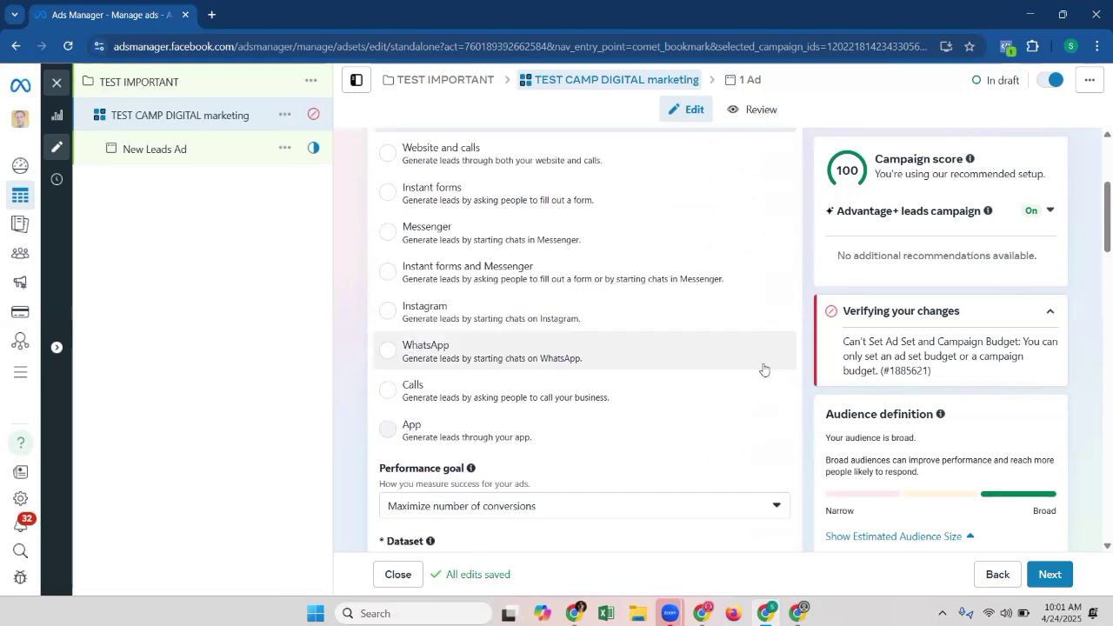
scroll(760, 382, "down", 6)
scroll(571, 365, "down", 5)
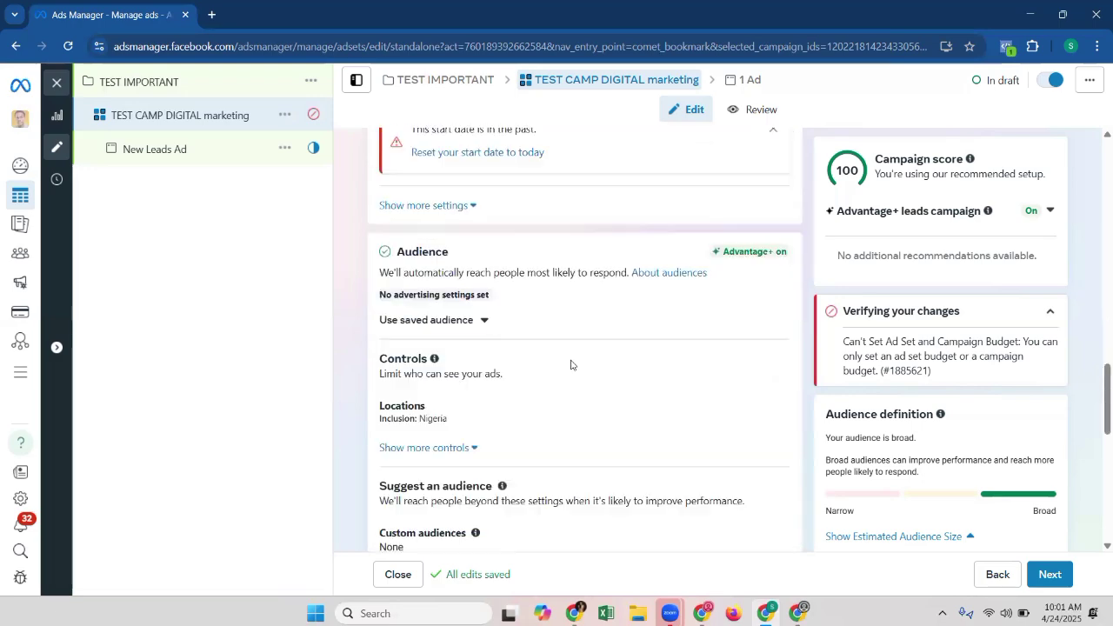
scroll(538, 356, "up", 3)
scroll(537, 358, "up", 2)
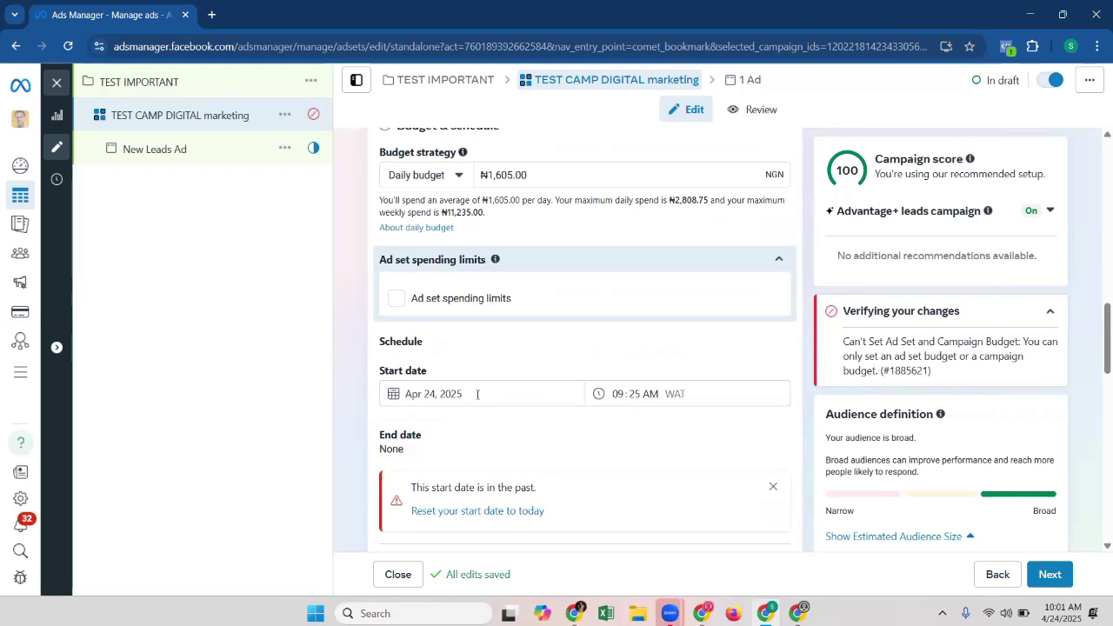
left_click(477, 394)
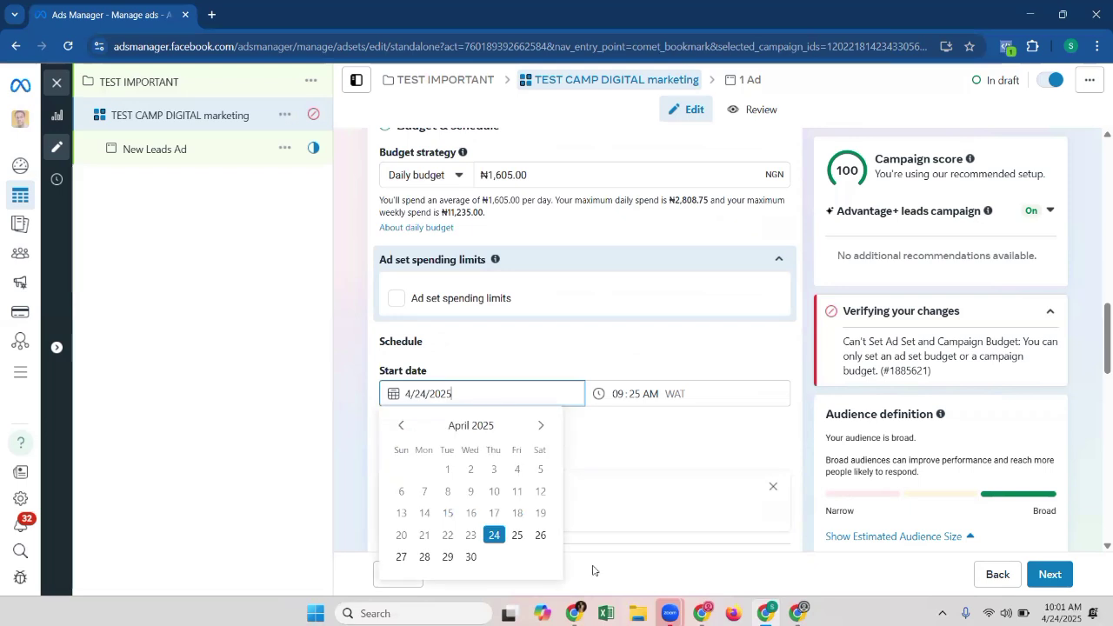
left_click(541, 534)
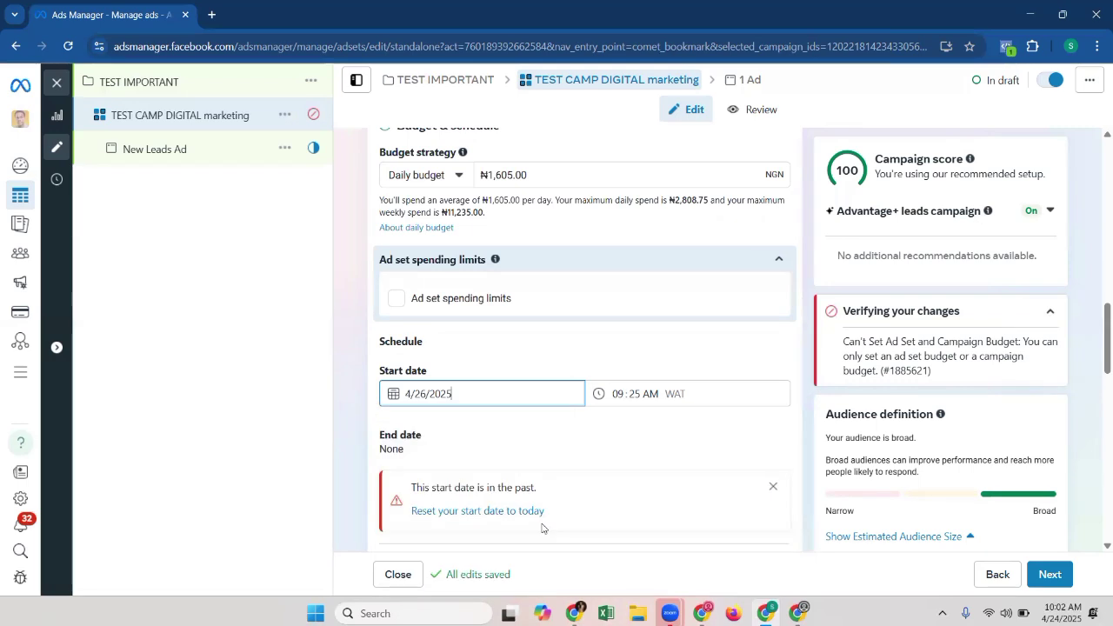
- Set the ad set's start time to 04:00 AM
left_click(620, 394)
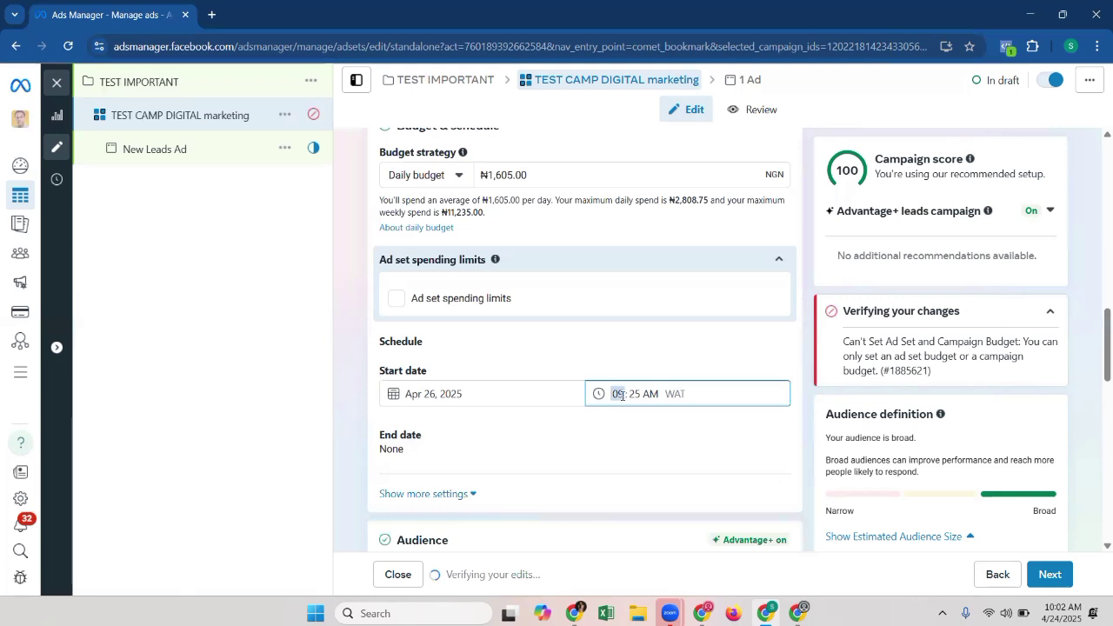
type("4")
left_click(633, 394)
type("00")
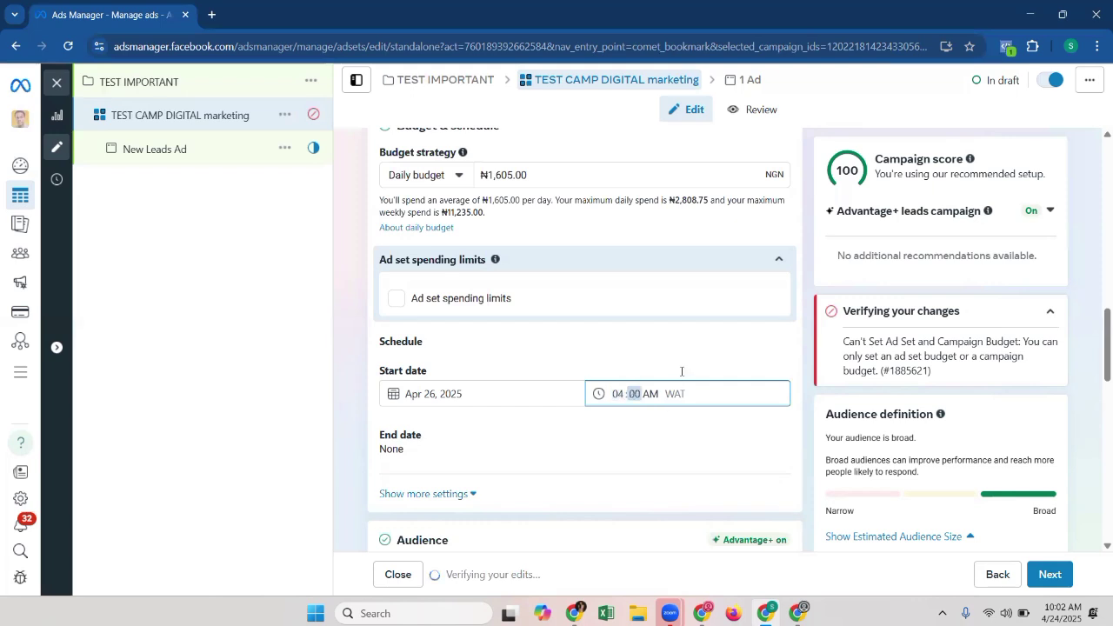
left_click(442, 320)
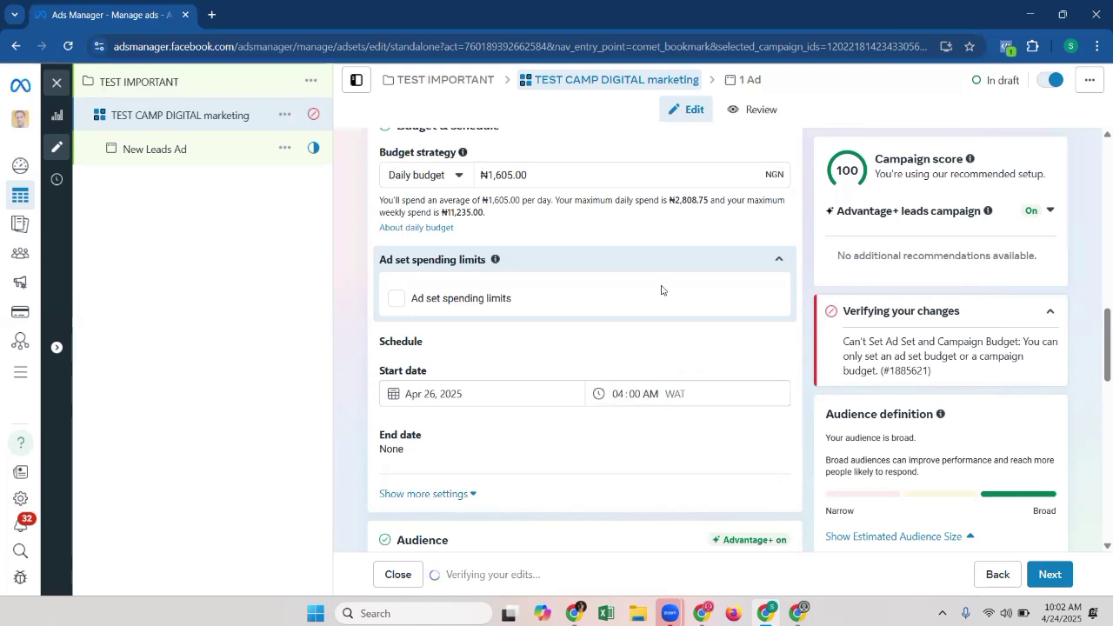
- Expand the additional settings in the ad set's Placements section
scroll(658, 293, "down", 1)
scroll(644, 307, "down", 3)
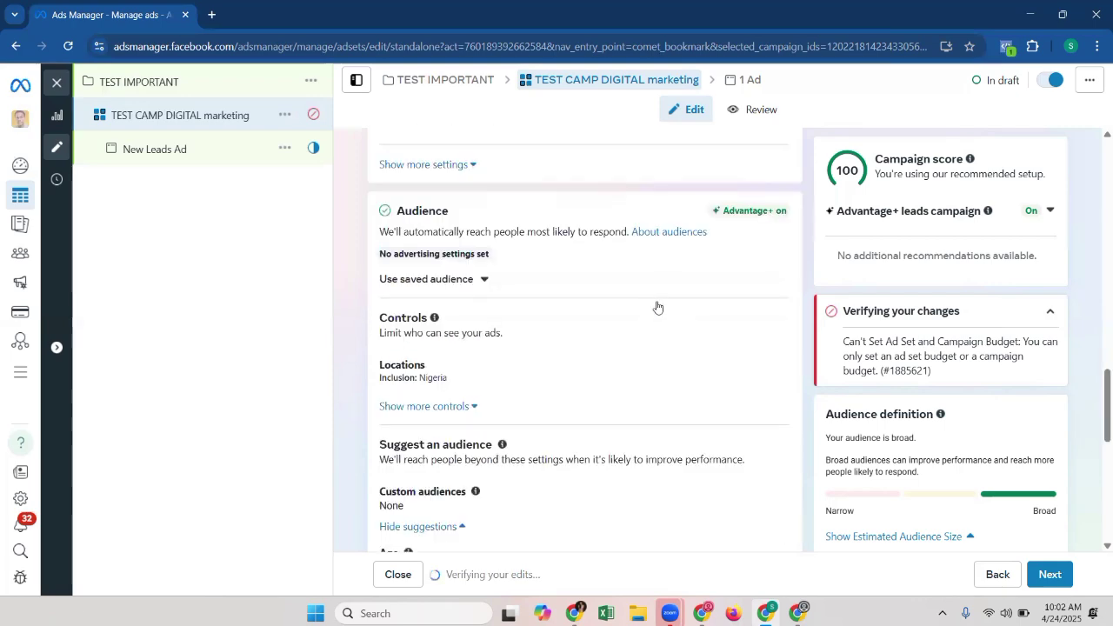
scroll(658, 307, "down", 5)
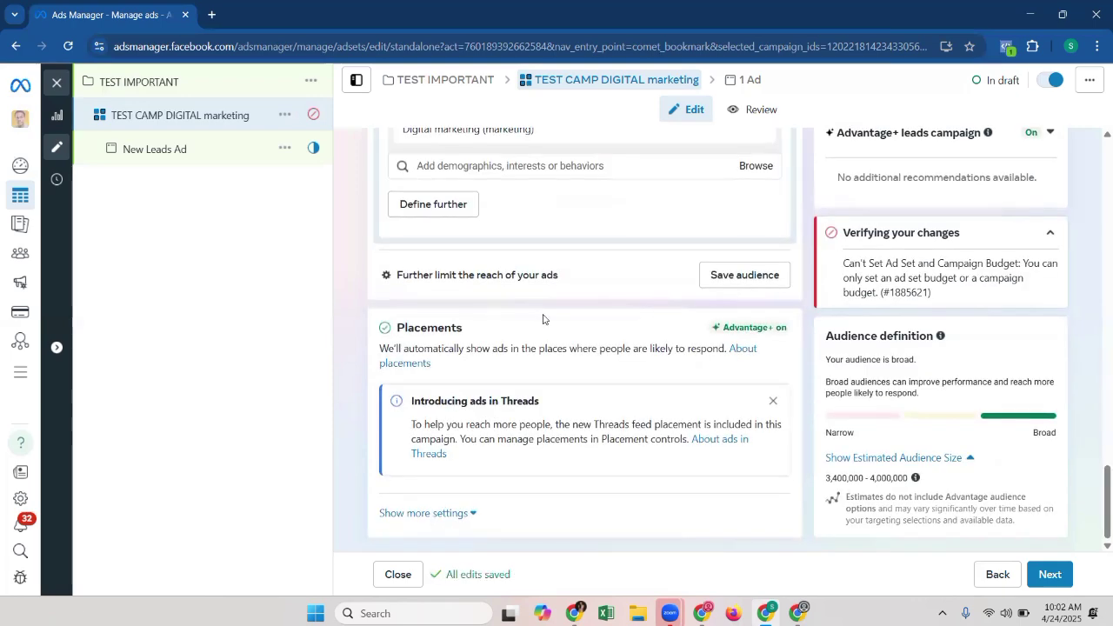
left_click_drag(513, 328, 667, 316)
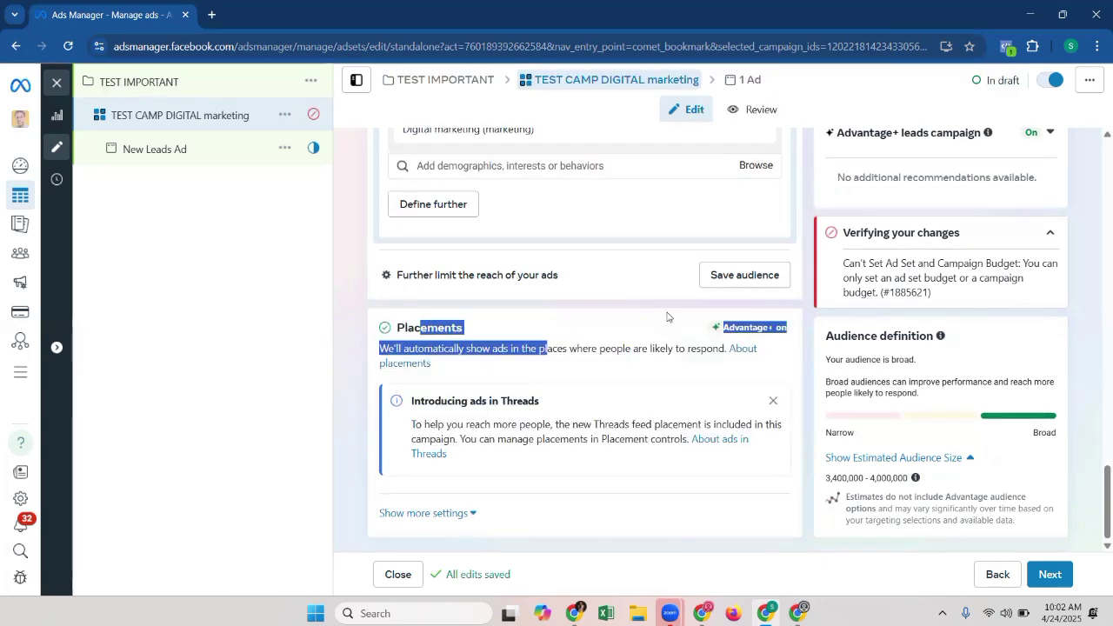
left_click(666, 316)
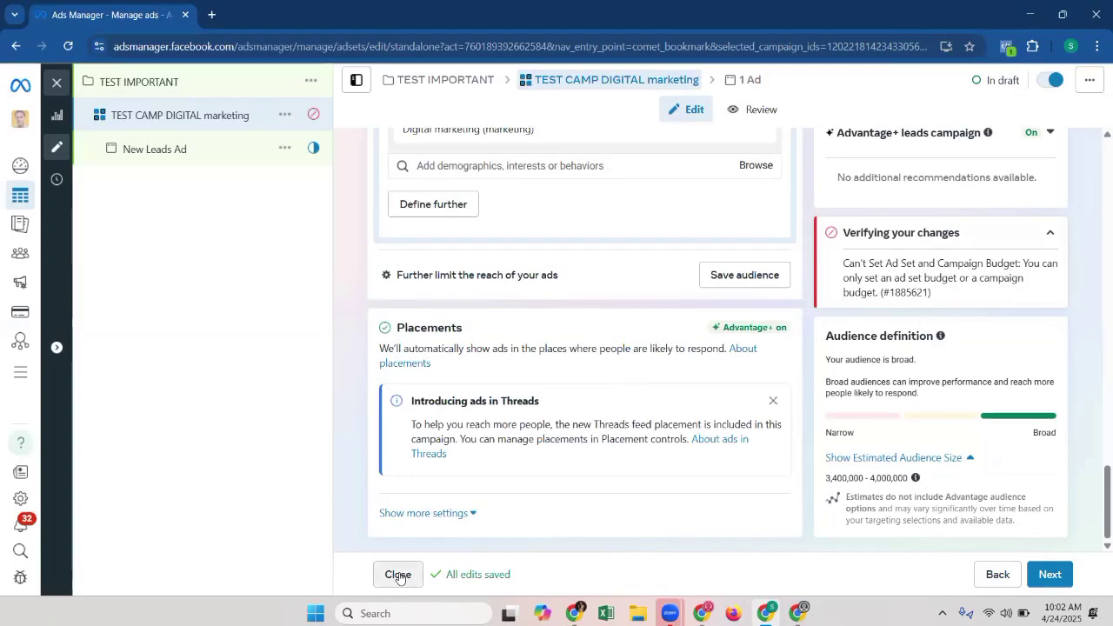
left_click(440, 514)
scroll(523, 449, "down", 2)
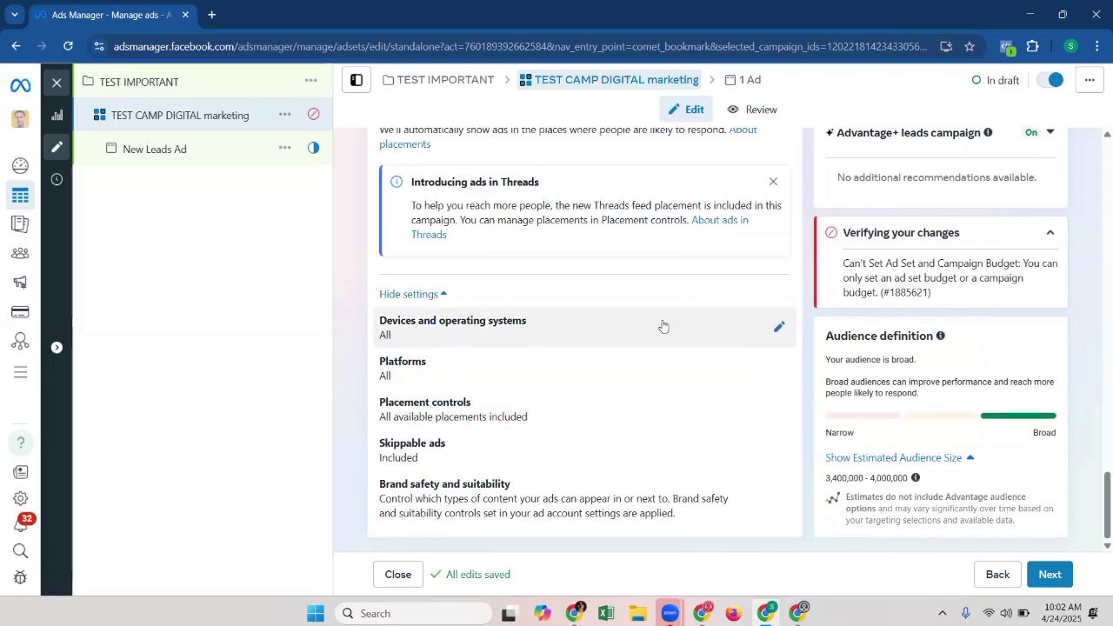
- Restrict the ad set's placement devices to Mobile only, excluding Desktop
left_click(779, 327)
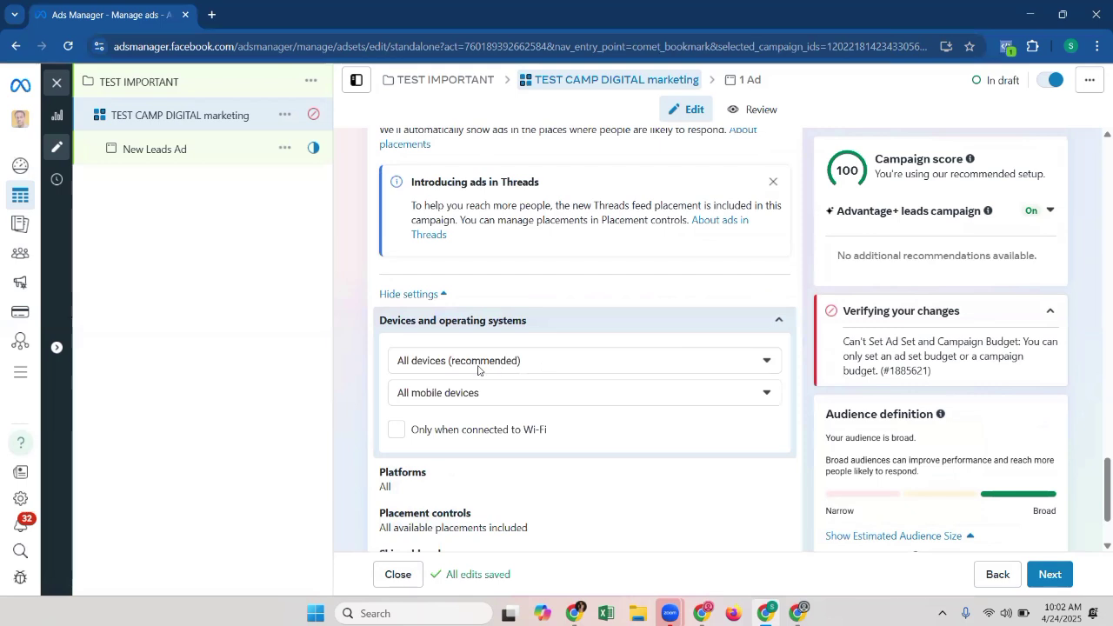
left_click(477, 361)
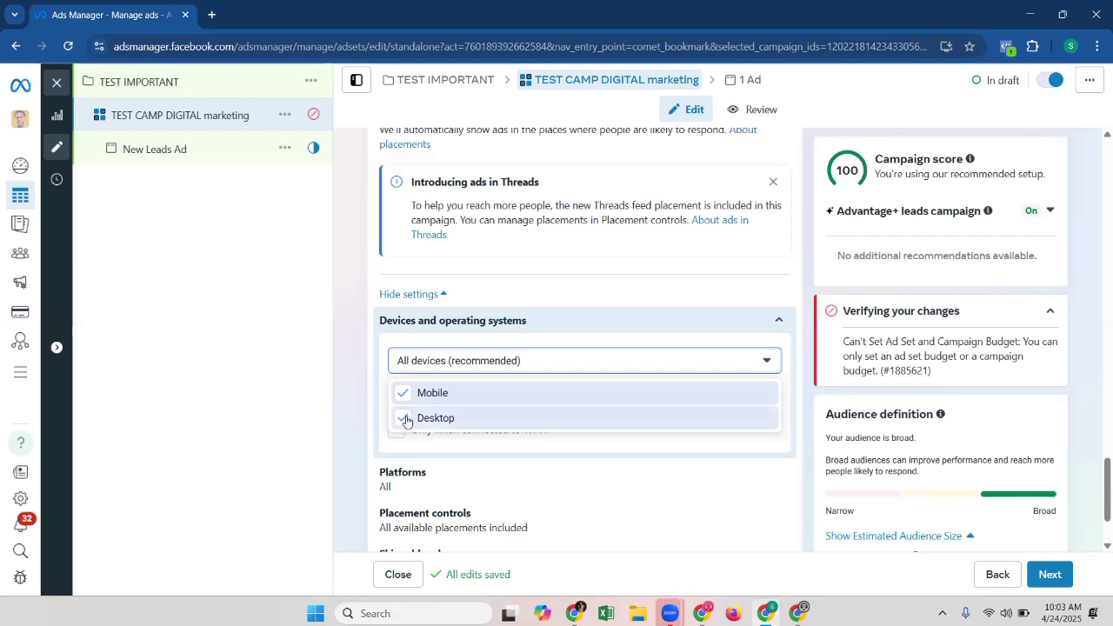
left_click(391, 433)
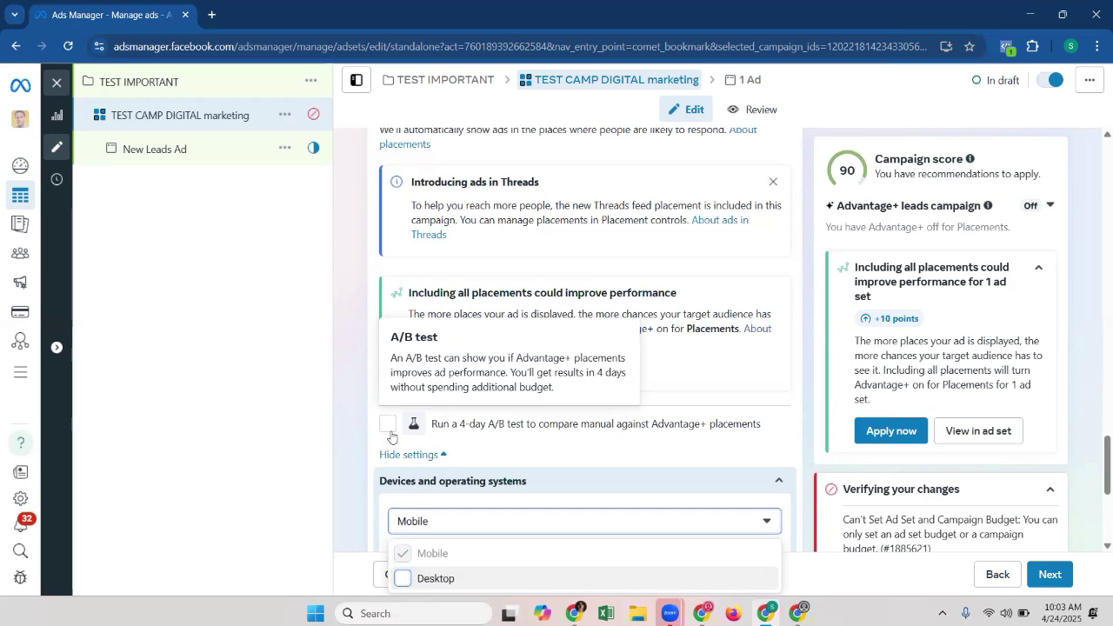
scroll(500, 399, "down", 2)
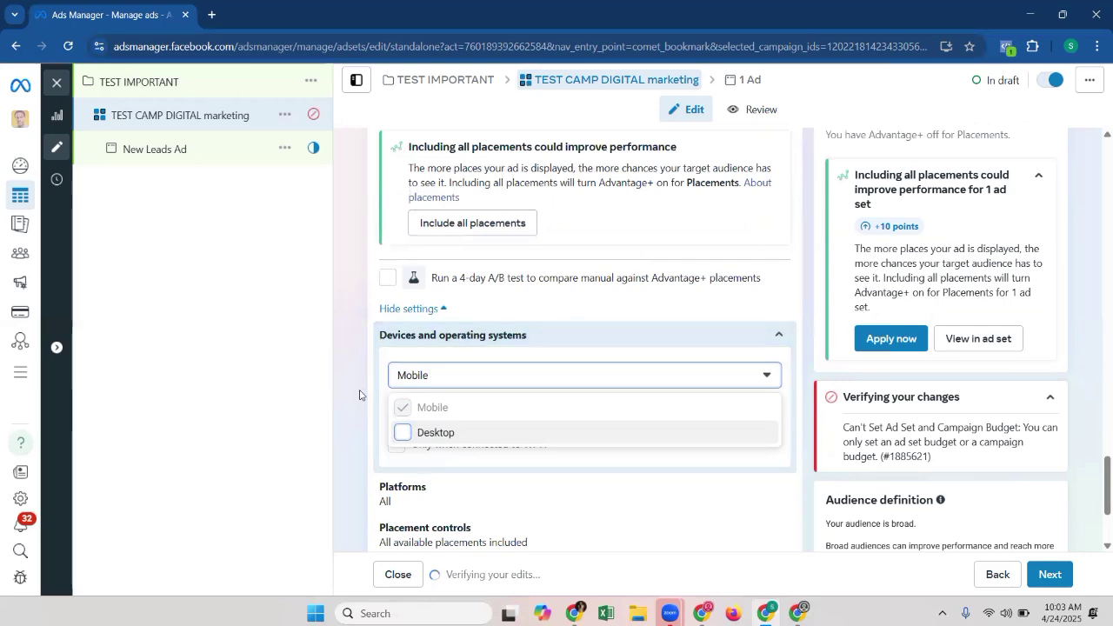
left_click(381, 407)
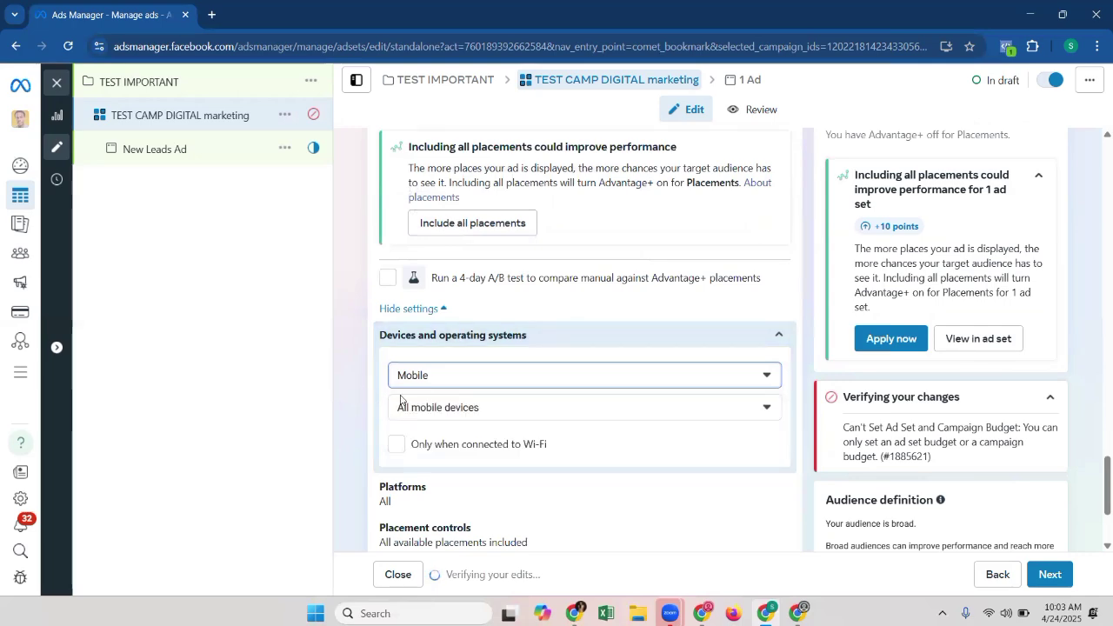
- Limit the placement platforms to Facebook and Instagram, excluding Audience Network, Threads and Messenger
scroll(562, 386, "down", 1)
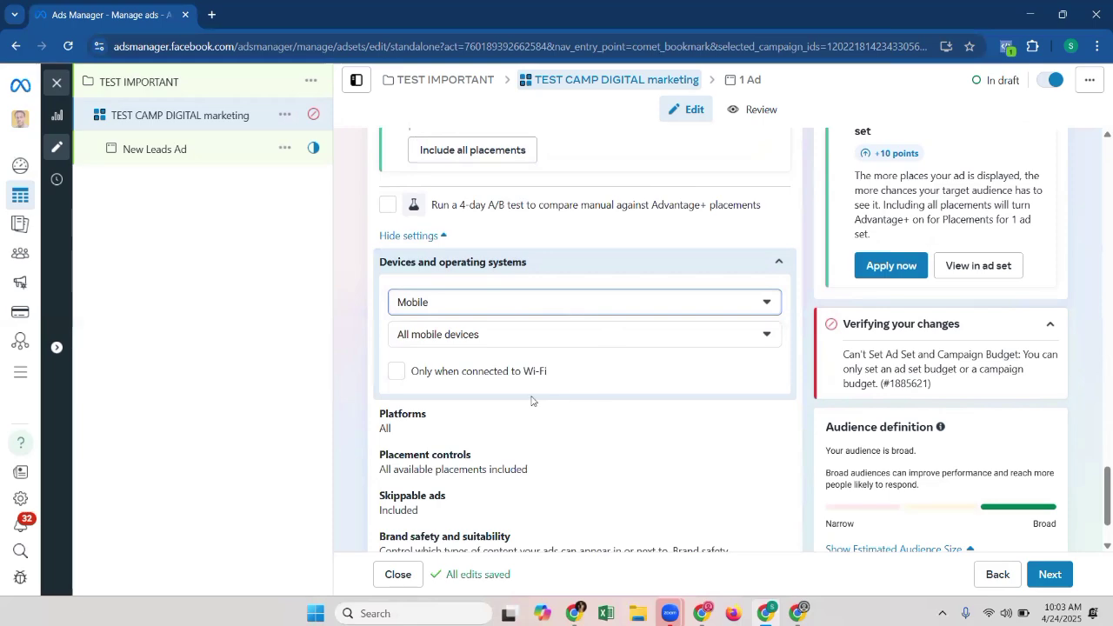
scroll(532, 400, "down", 1)
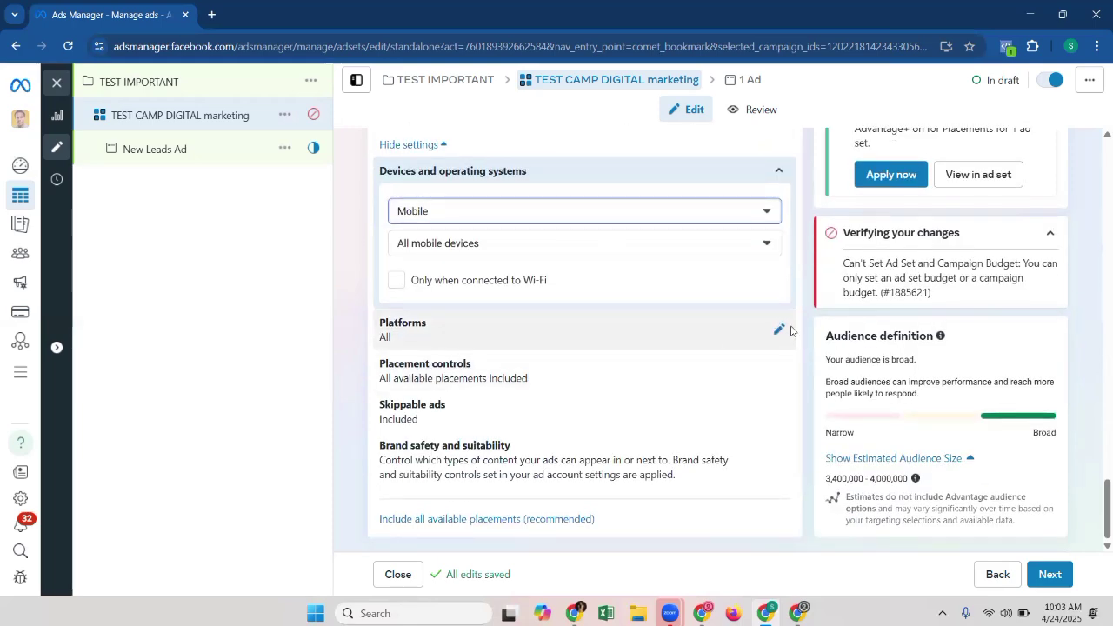
left_click(778, 330)
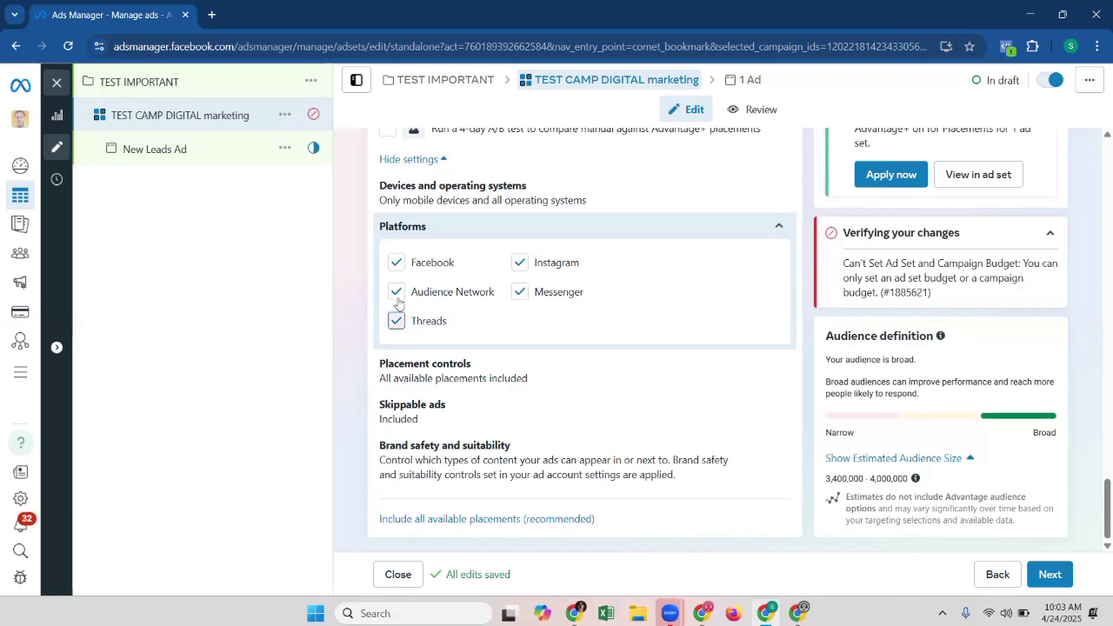
left_click(493, 297)
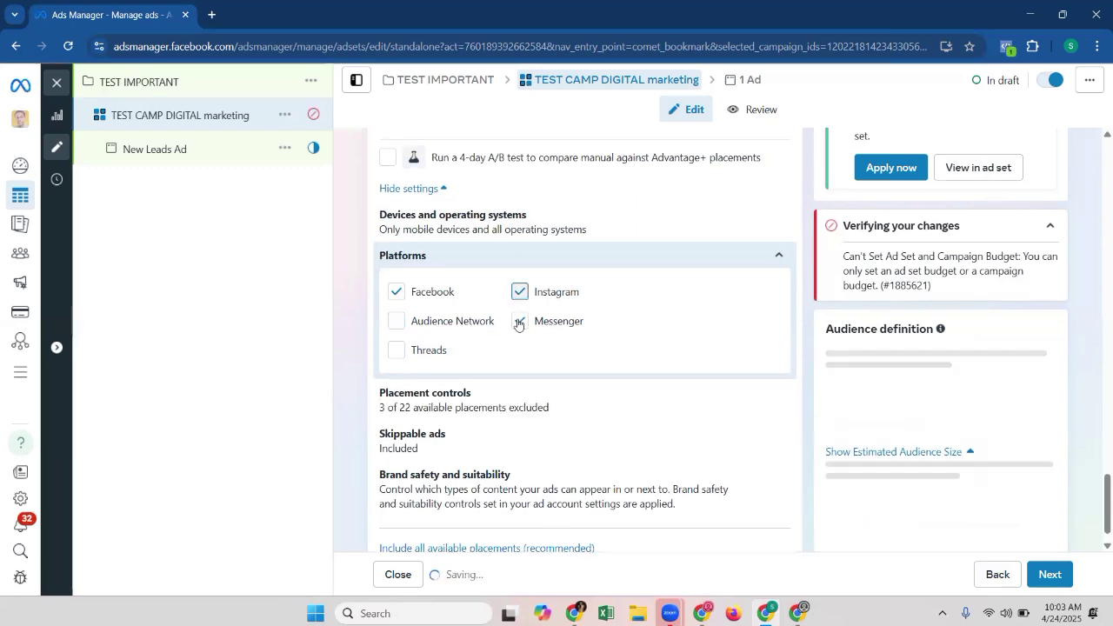
left_click(521, 327)
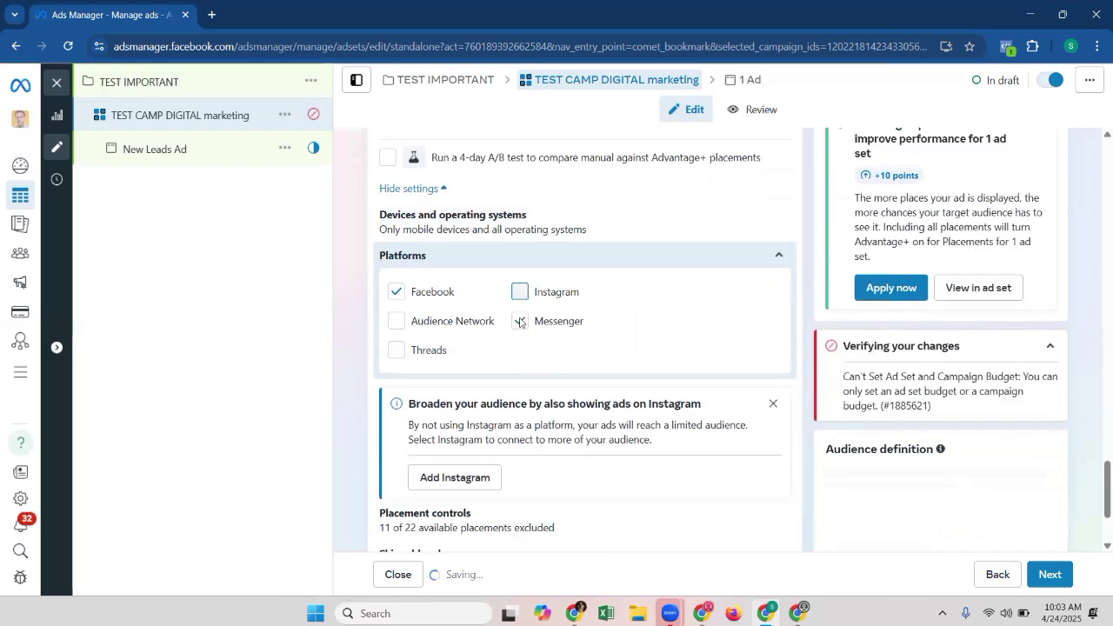
left_click(522, 298)
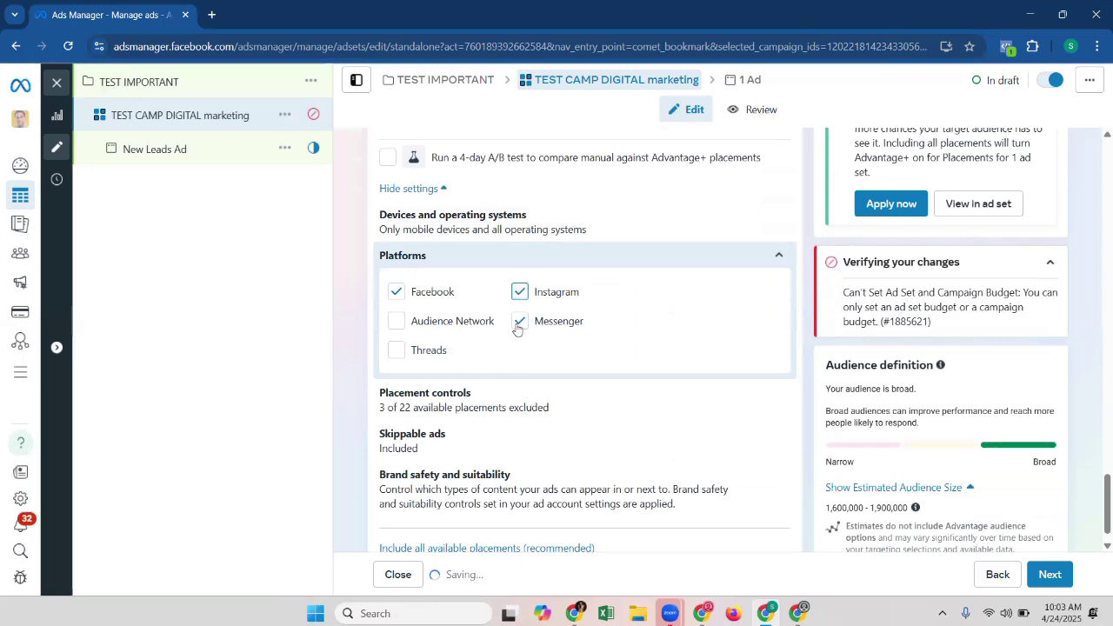
left_click(519, 323)
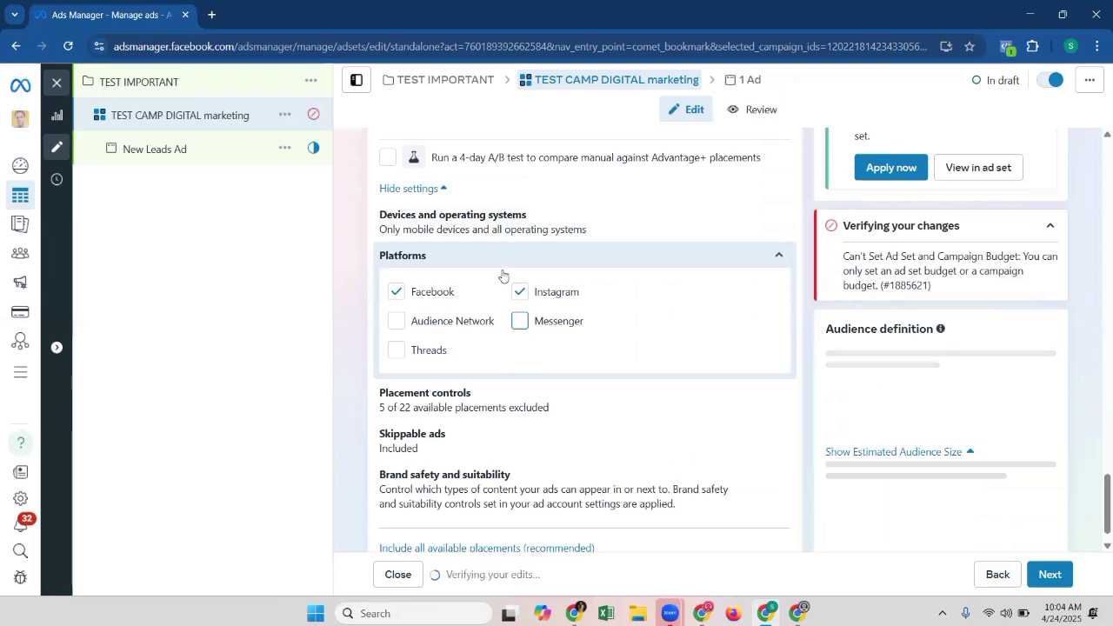
- Exclude in-stream ads for videos and reels, search results, and Stories and Reels in the placement controls
scroll(522, 296, "down", 1)
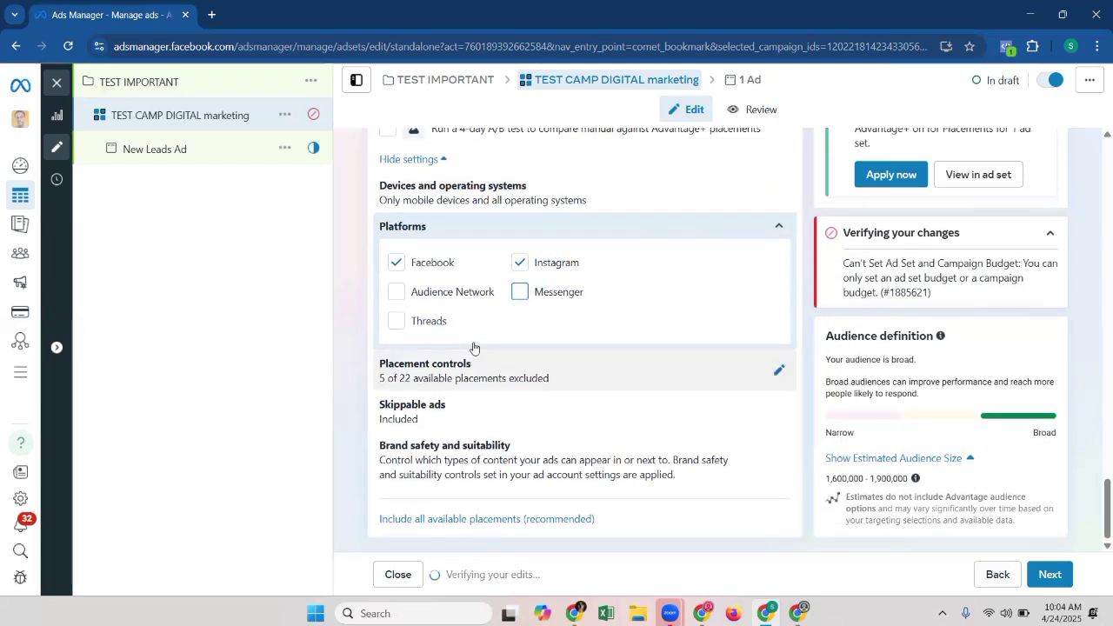
left_click(778, 374)
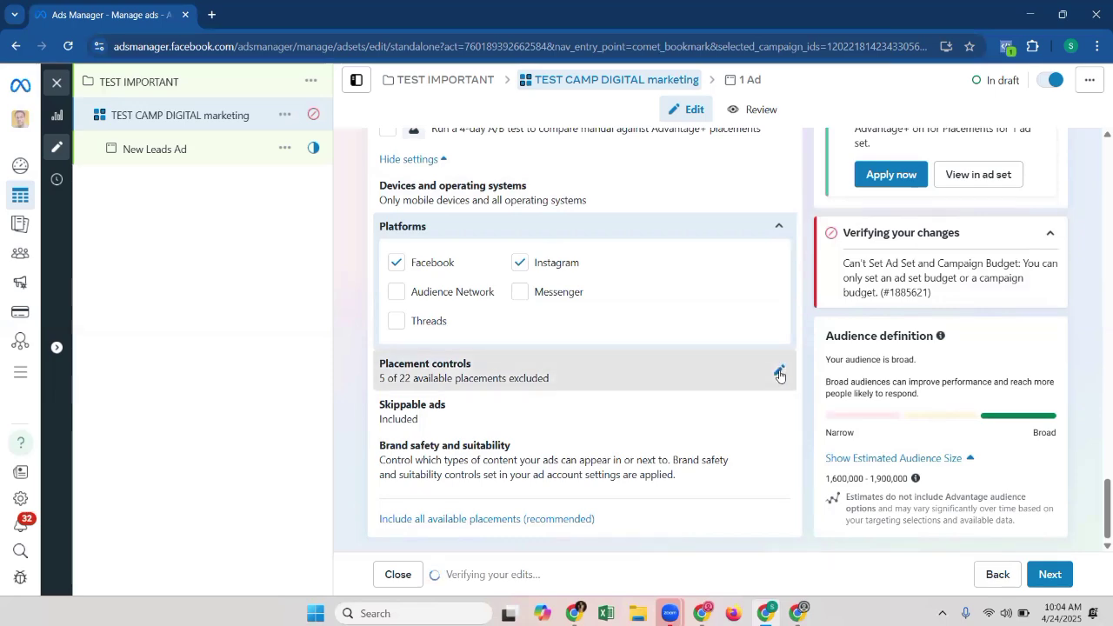
scroll(690, 327, "down", 2)
scroll(700, 328, "up", 2)
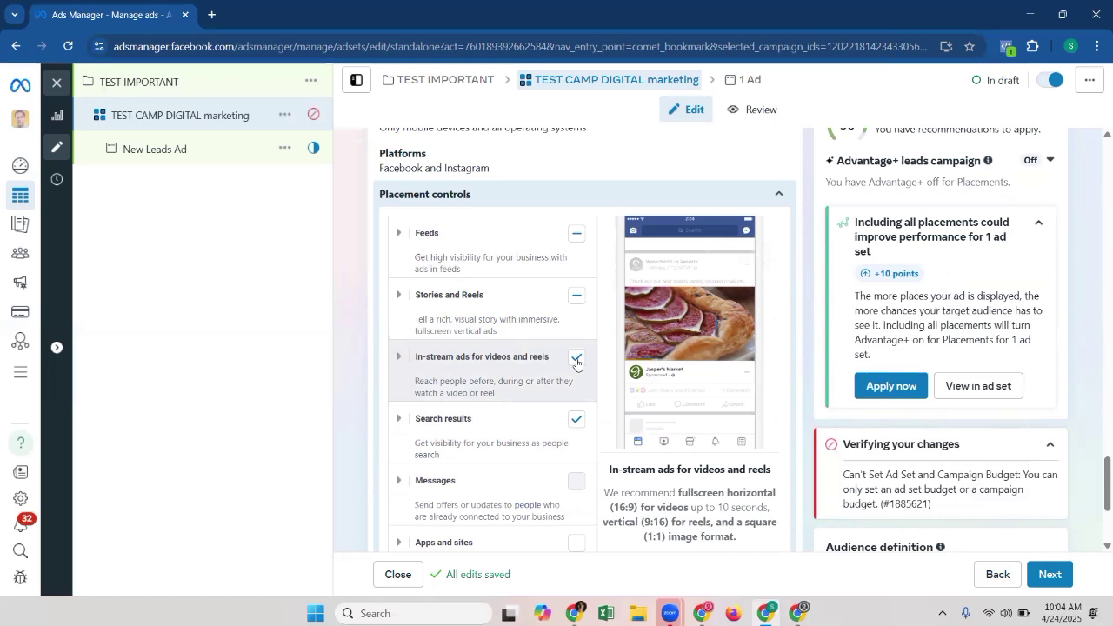
left_click(576, 359)
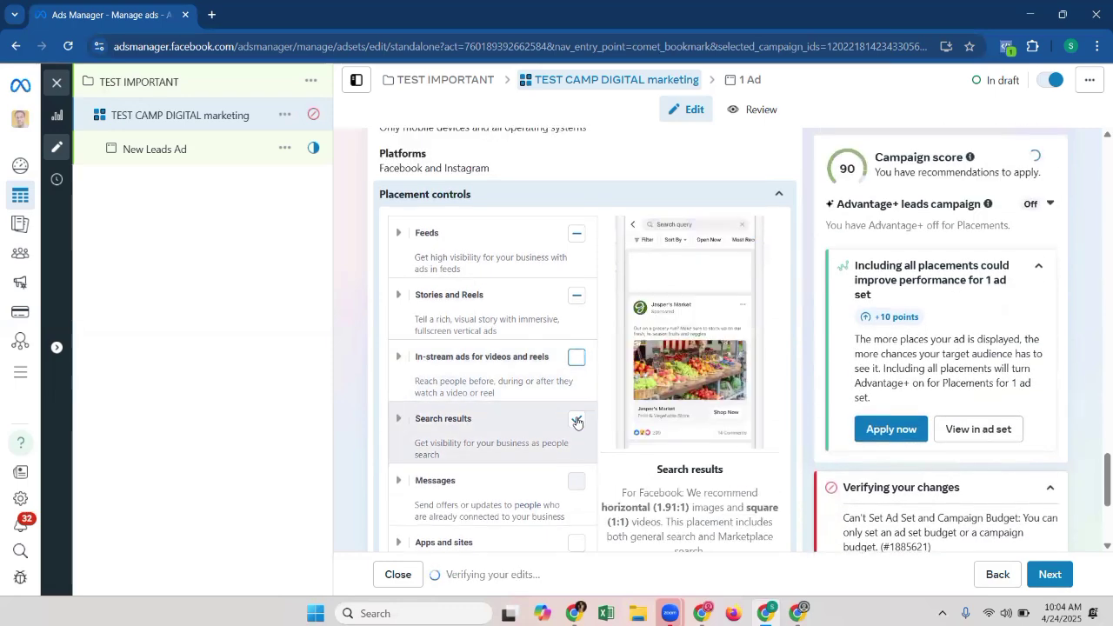
left_click(576, 421)
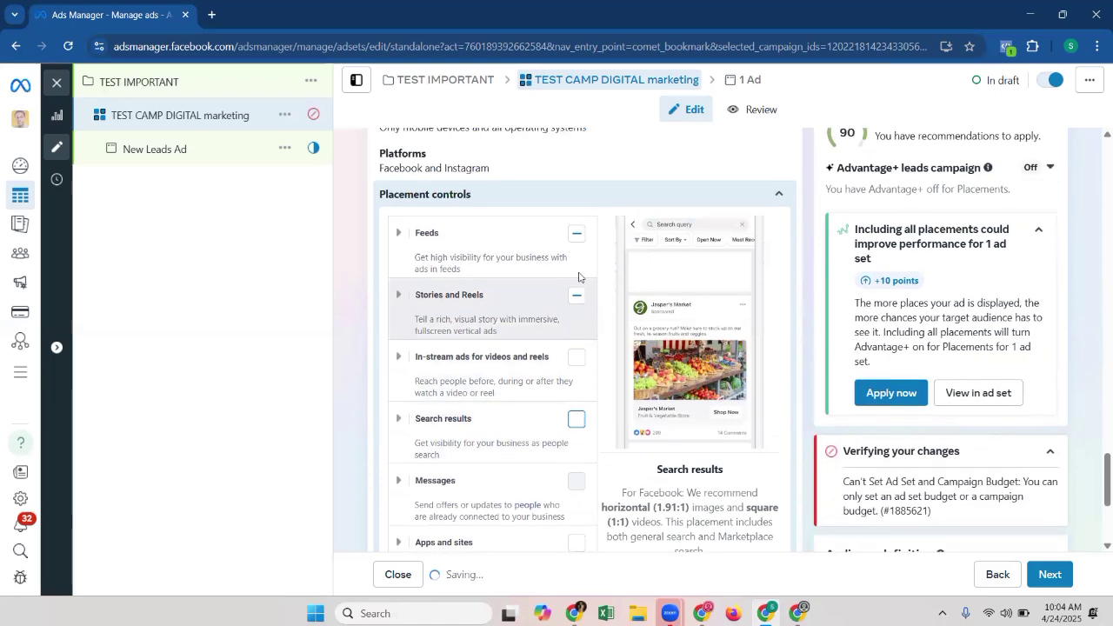
left_click(578, 300)
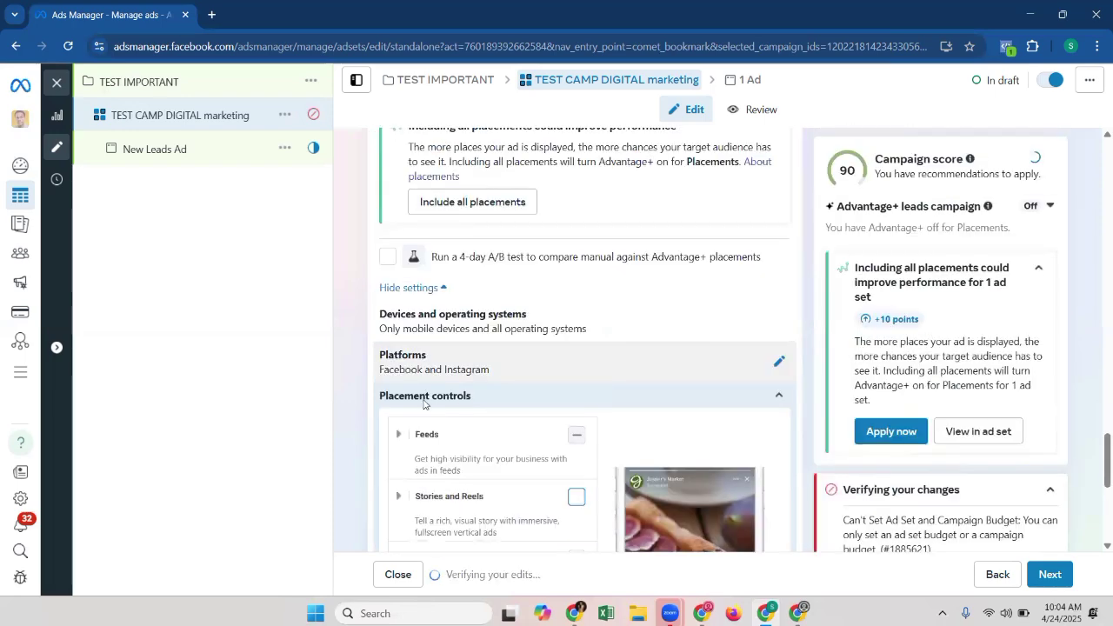
- Review the ad set's placement, audience, schedule and conversion settings, and take a brief look at the New Leads Ad
scroll(480, 313, "down", 2)
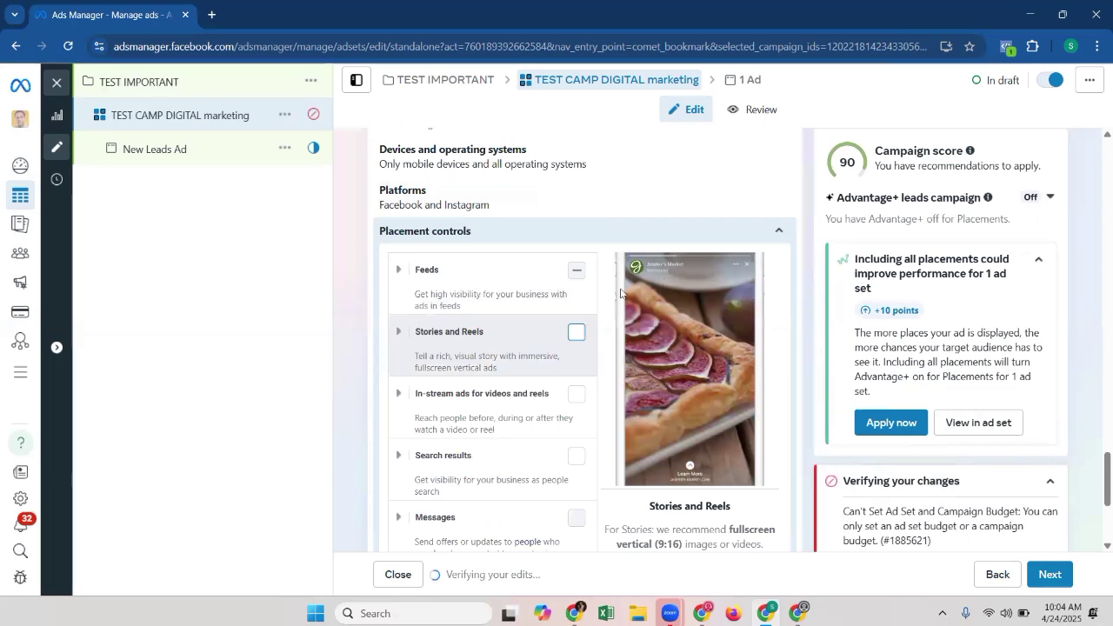
scroll(556, 304, "down", 3)
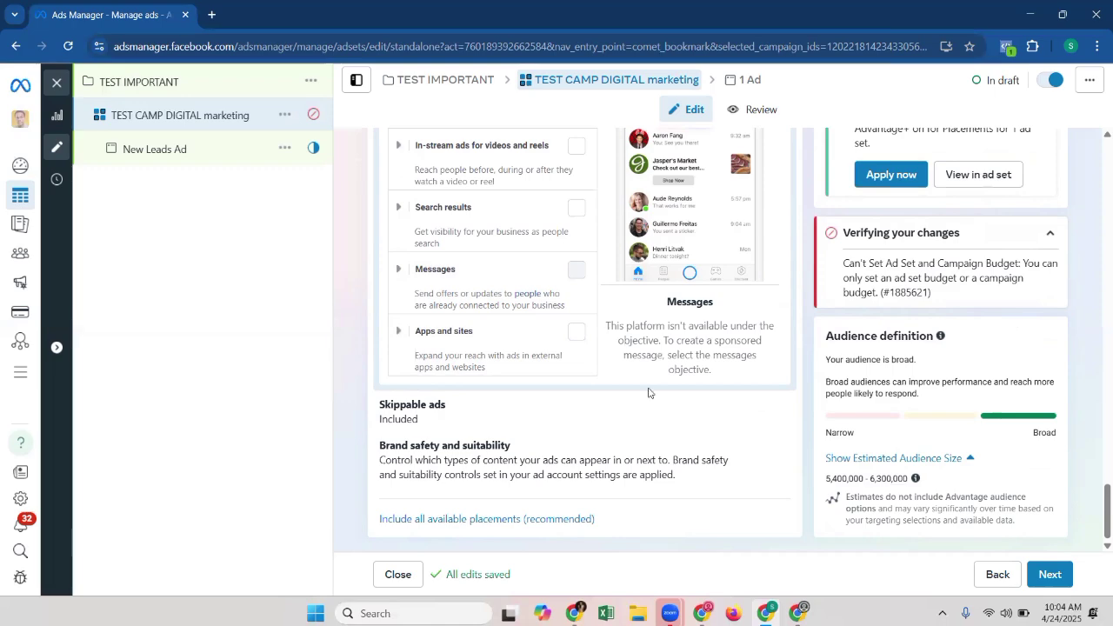
scroll(584, 343, "up", 8)
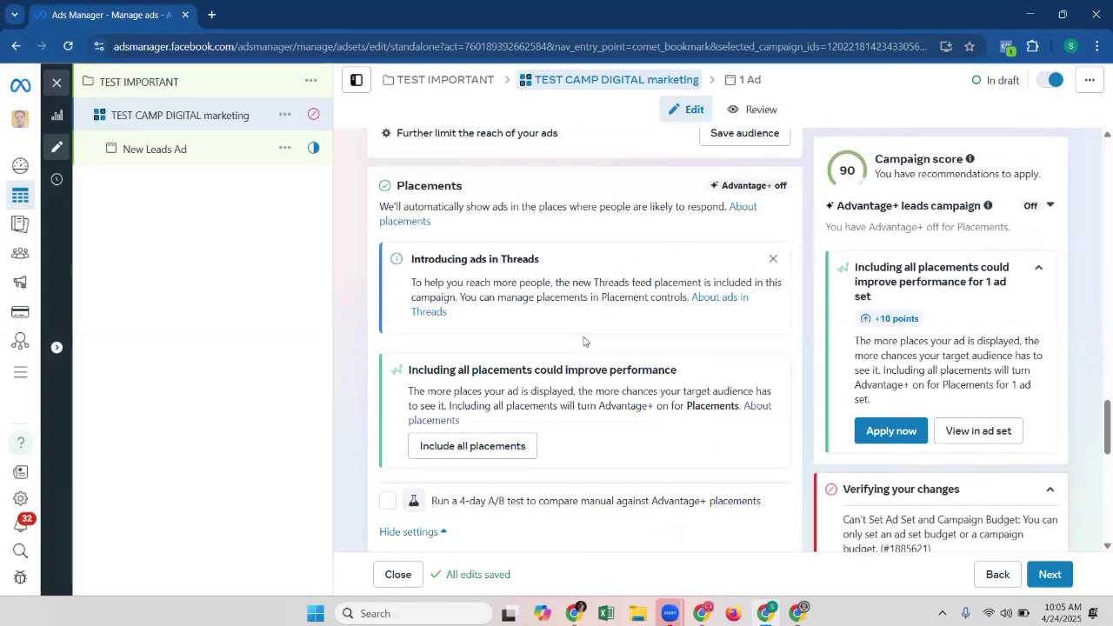
scroll(584, 341, "up", 5)
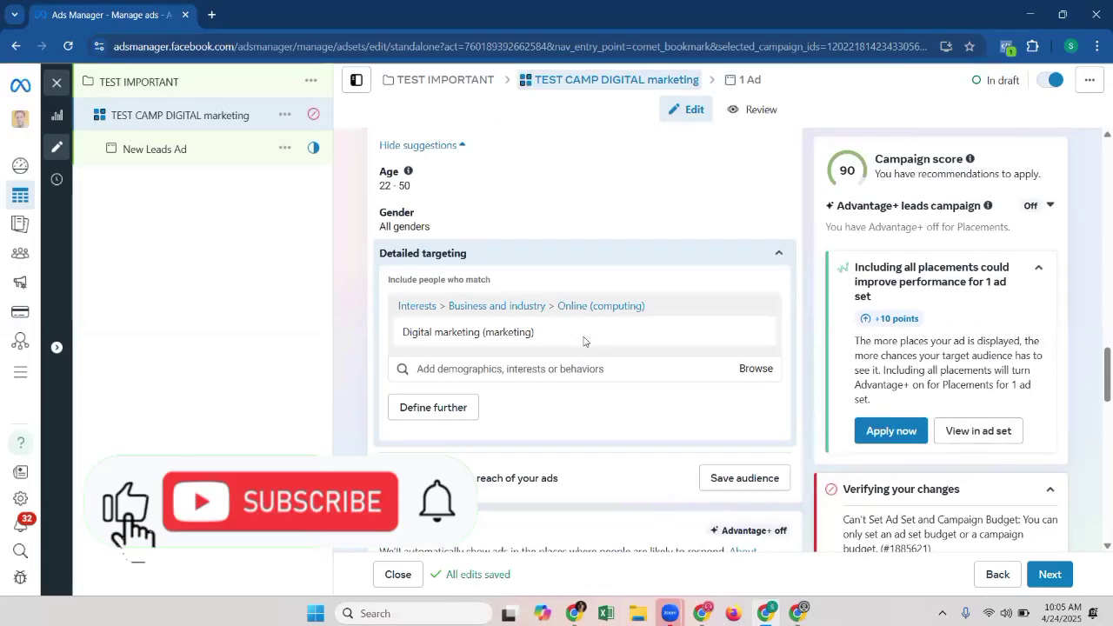
scroll(584, 341, "up", 6)
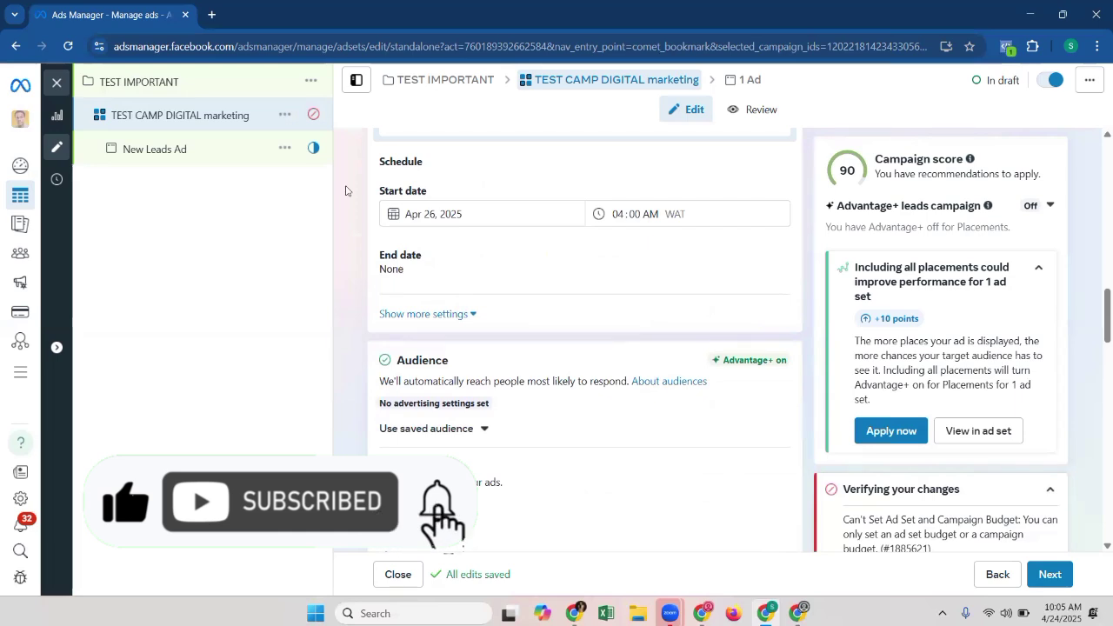
left_click(196, 149)
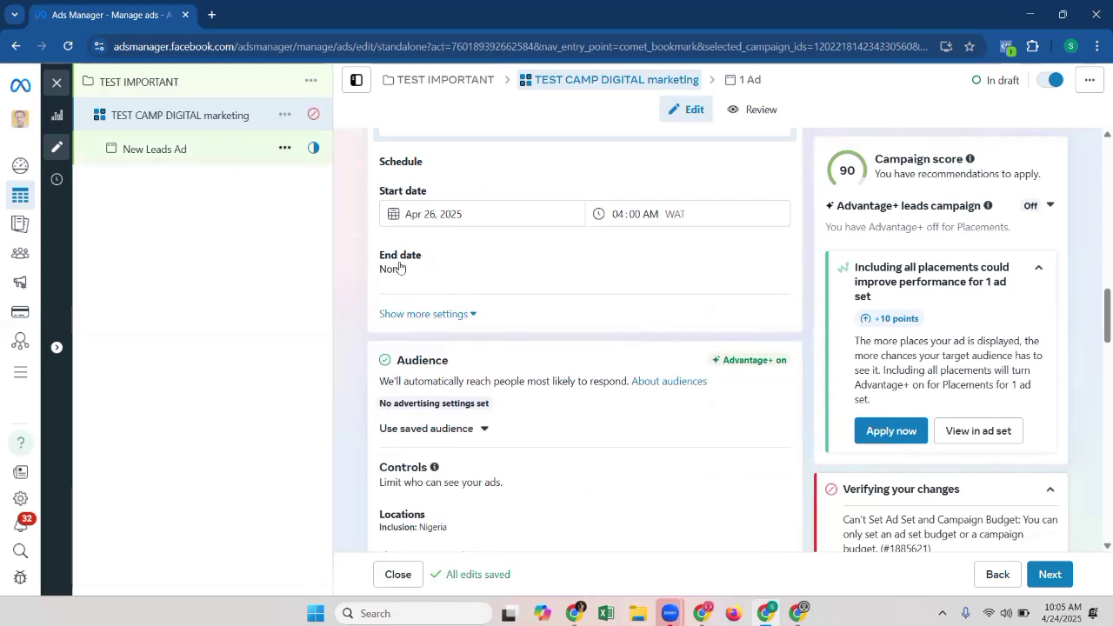
left_click(131, 150)
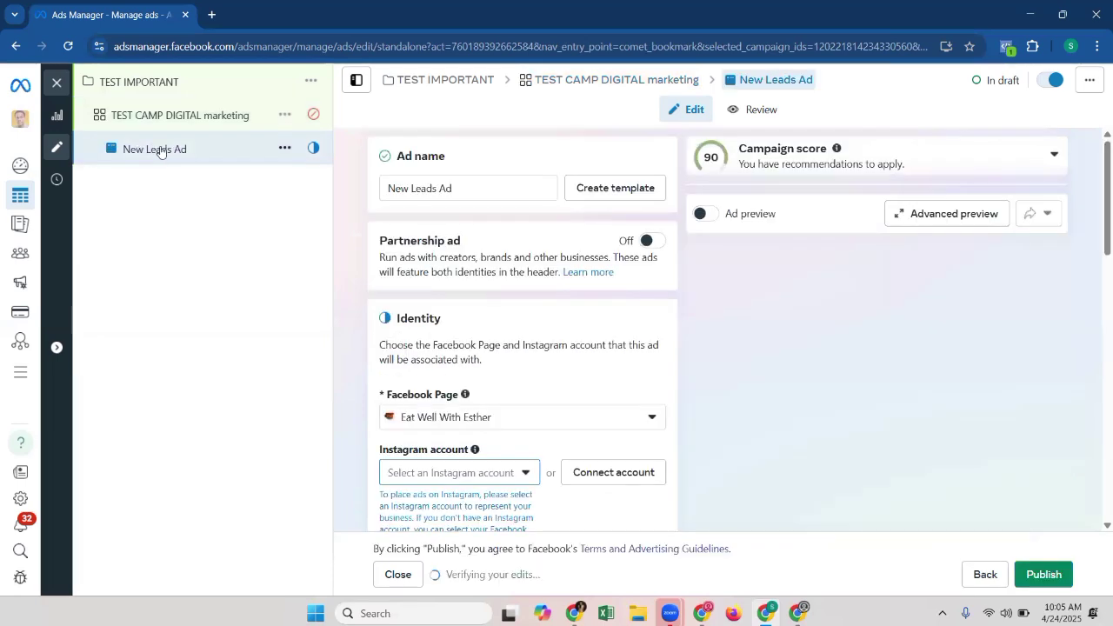
left_click(208, 116)
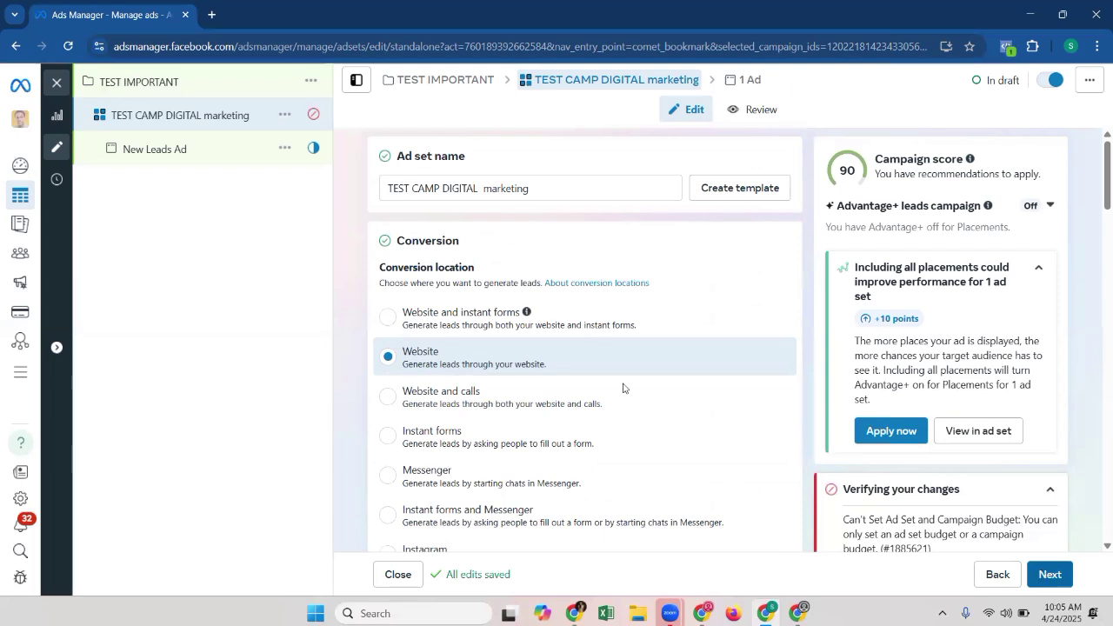
- Open the New Leads Ad under the ad set and rename it image+ story
left_click(117, 152)
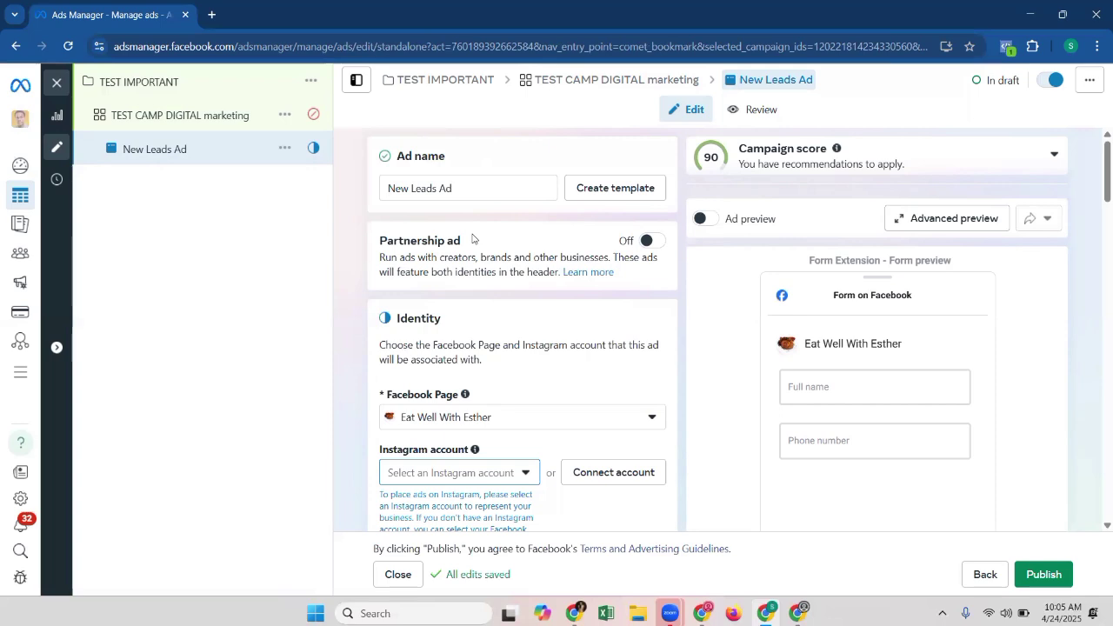
left_click(462, 186)
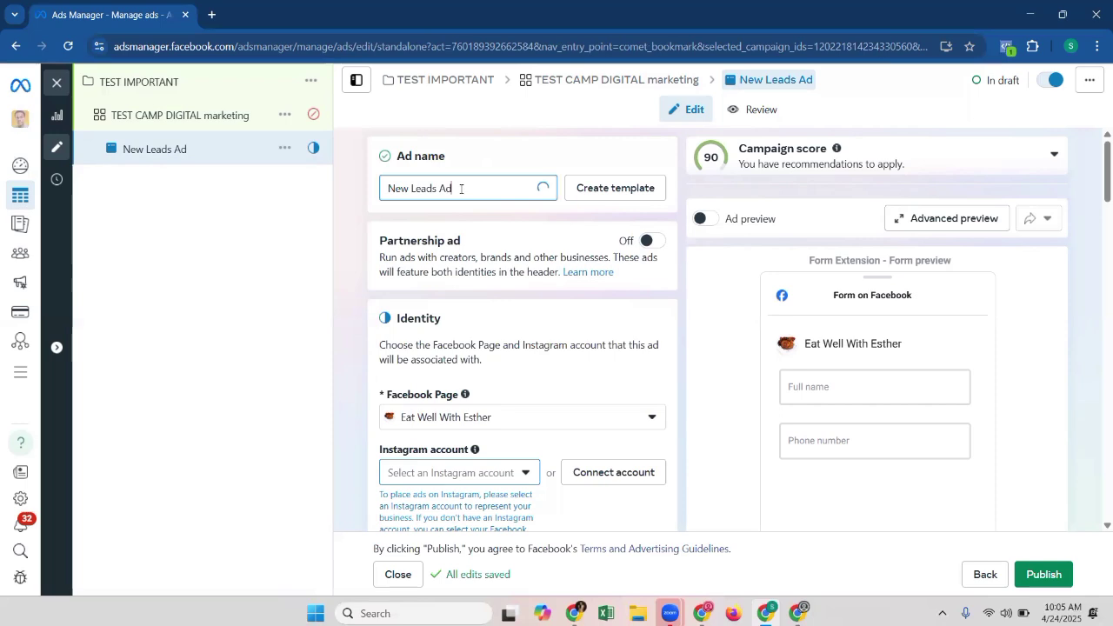
triple_click(461, 188)
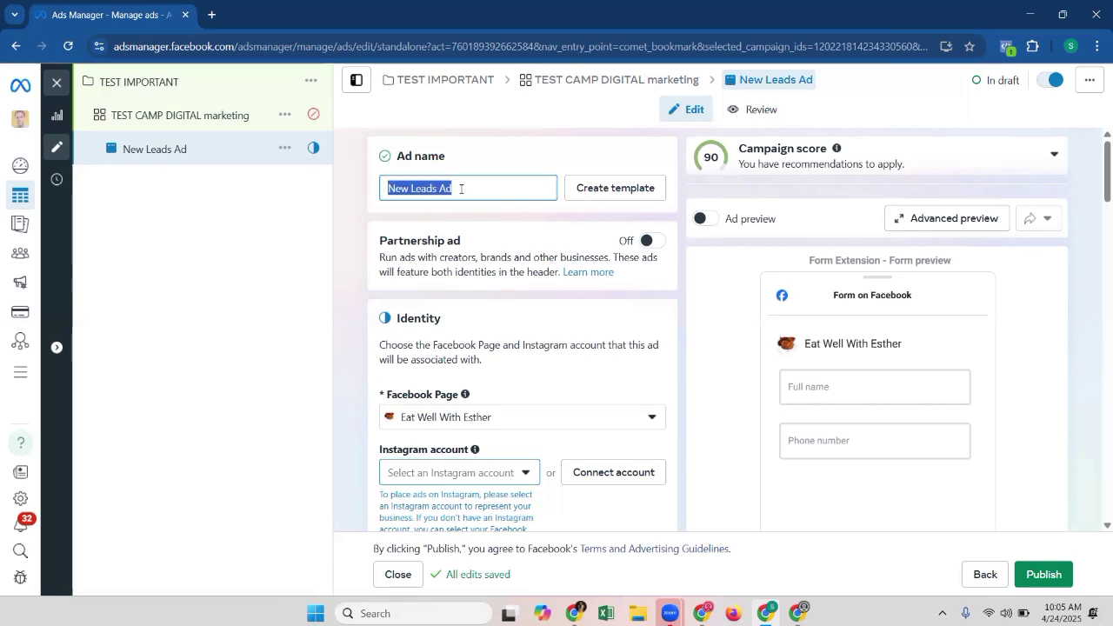
type("s")
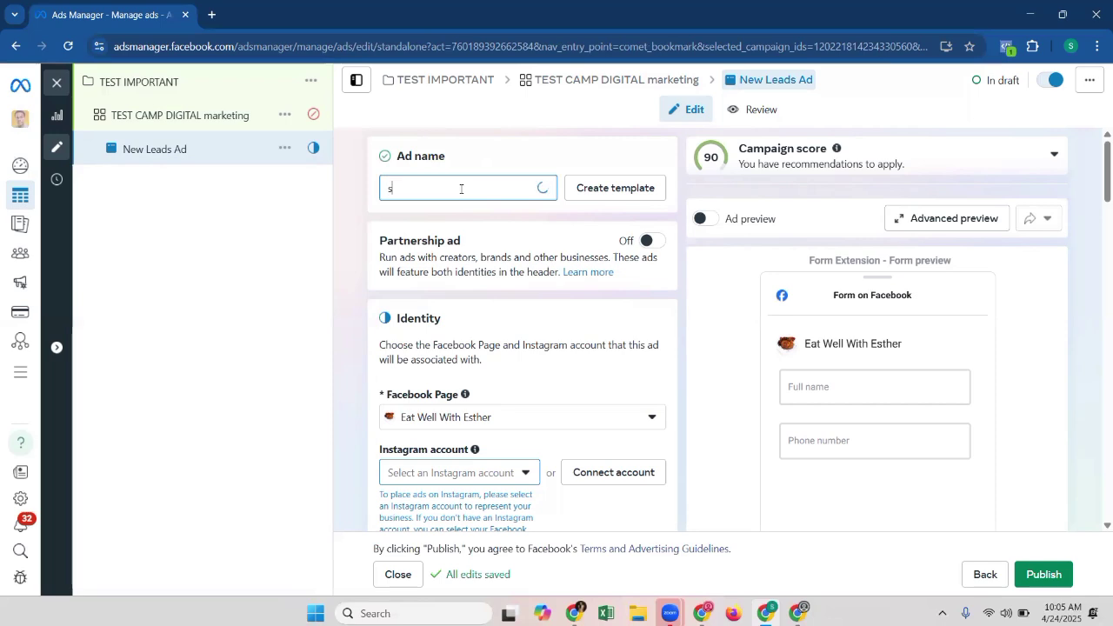
key("BackSpace")
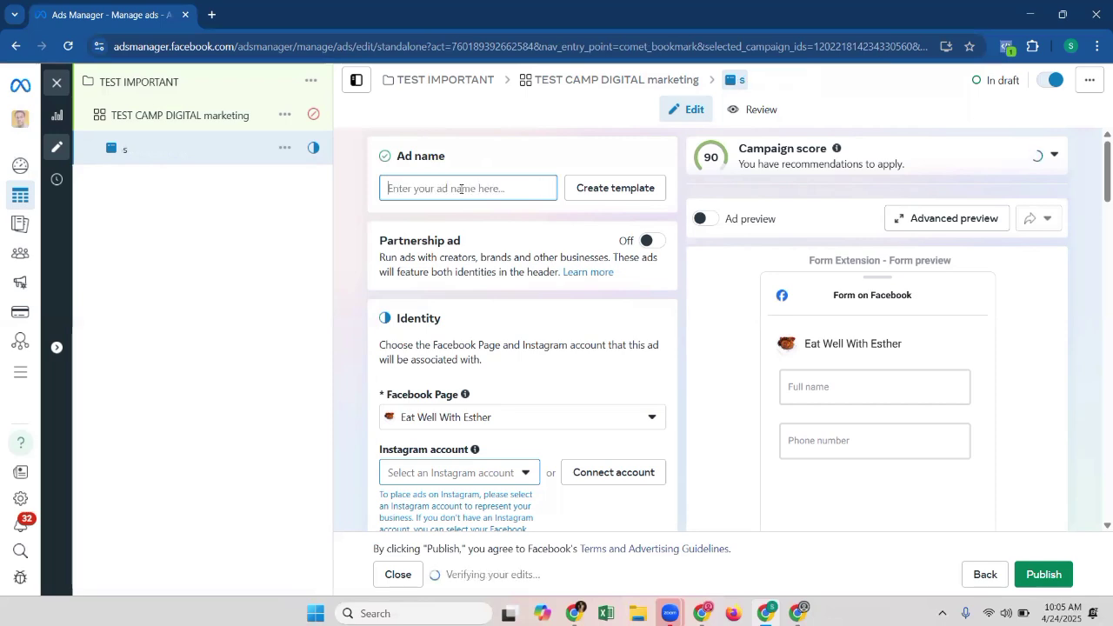
type("imah")
key("BackSpace")
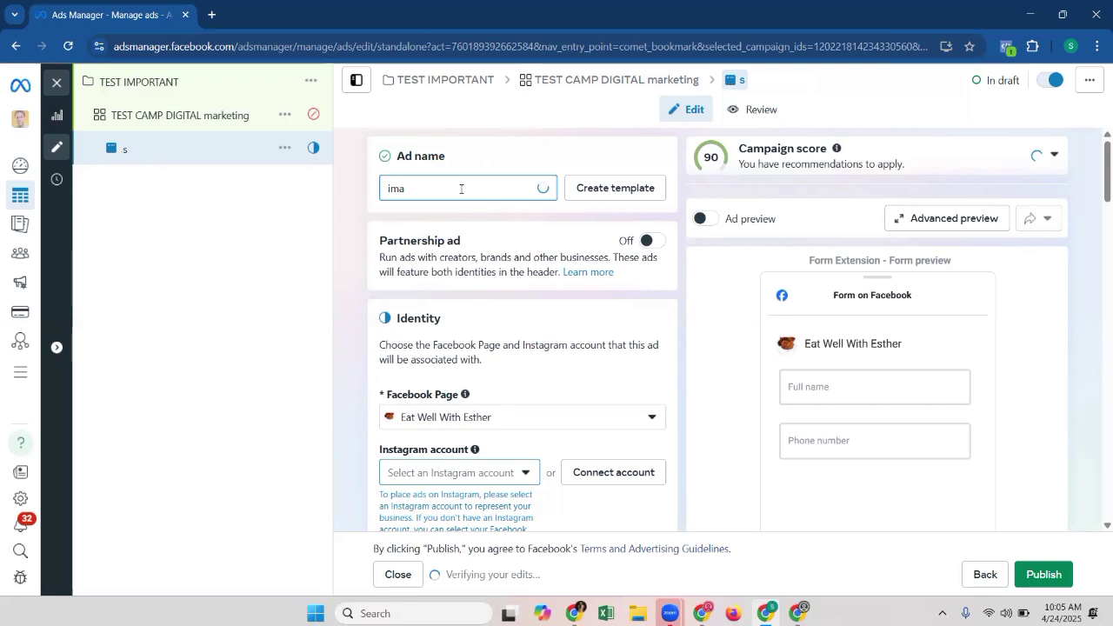
type("ge+ story")
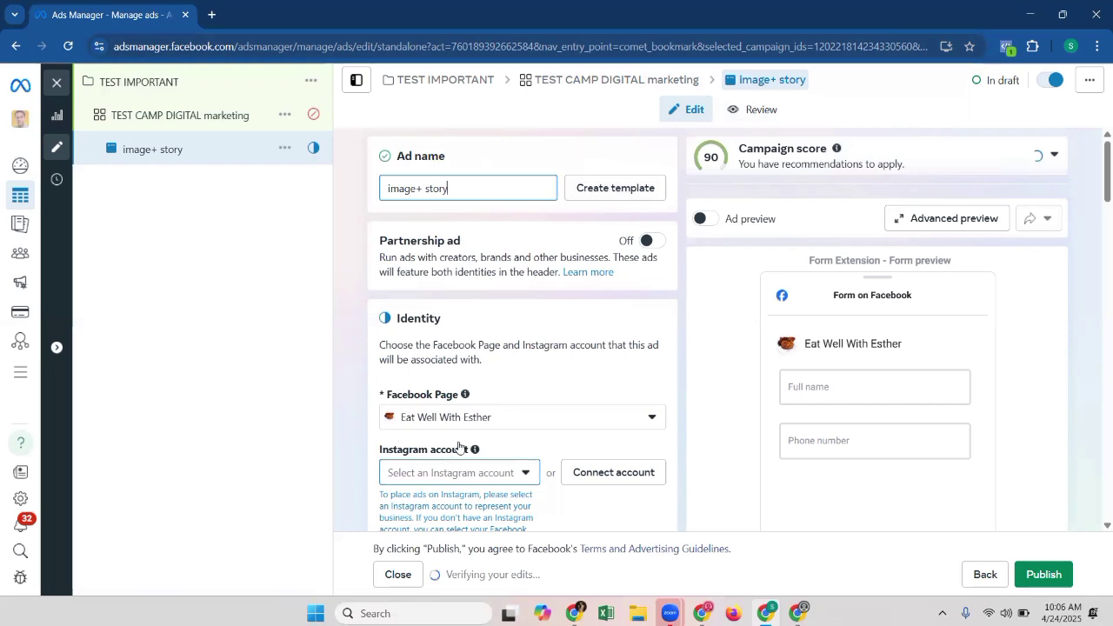
- Choose Use Facebook Page as the Instagram account in the ad's identity settings
scroll(489, 326, "down", 2)
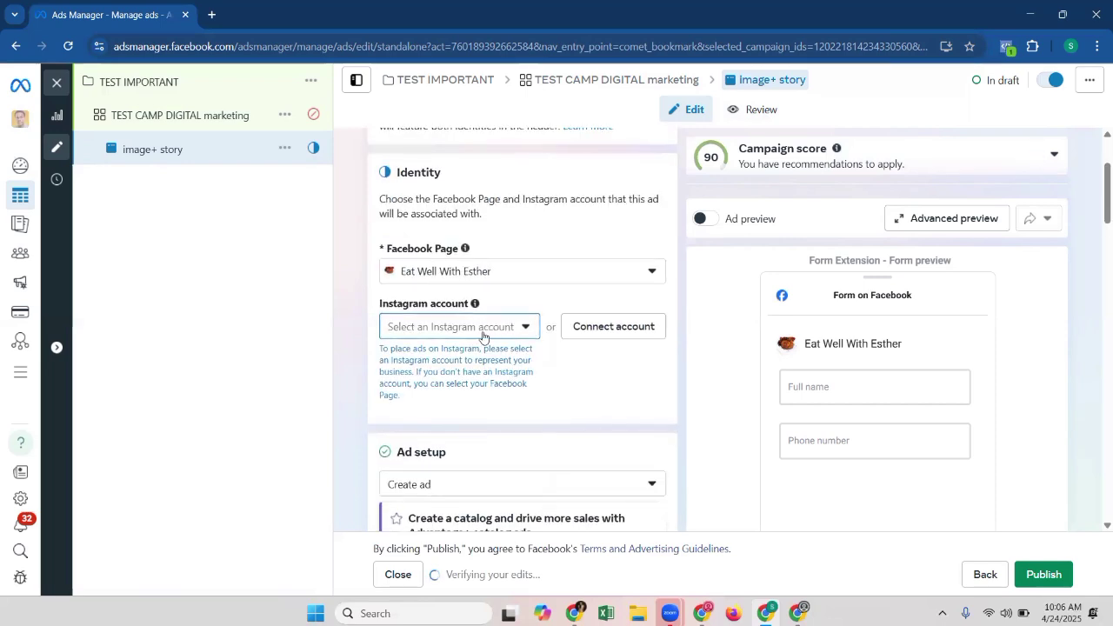
left_click(417, 329)
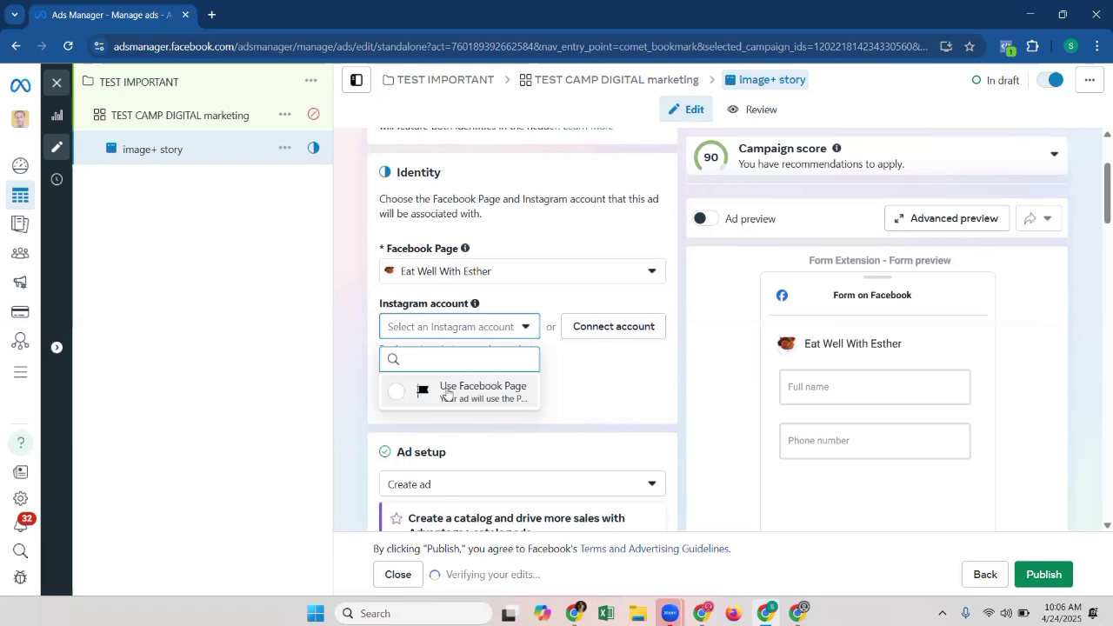
left_click(444, 386)
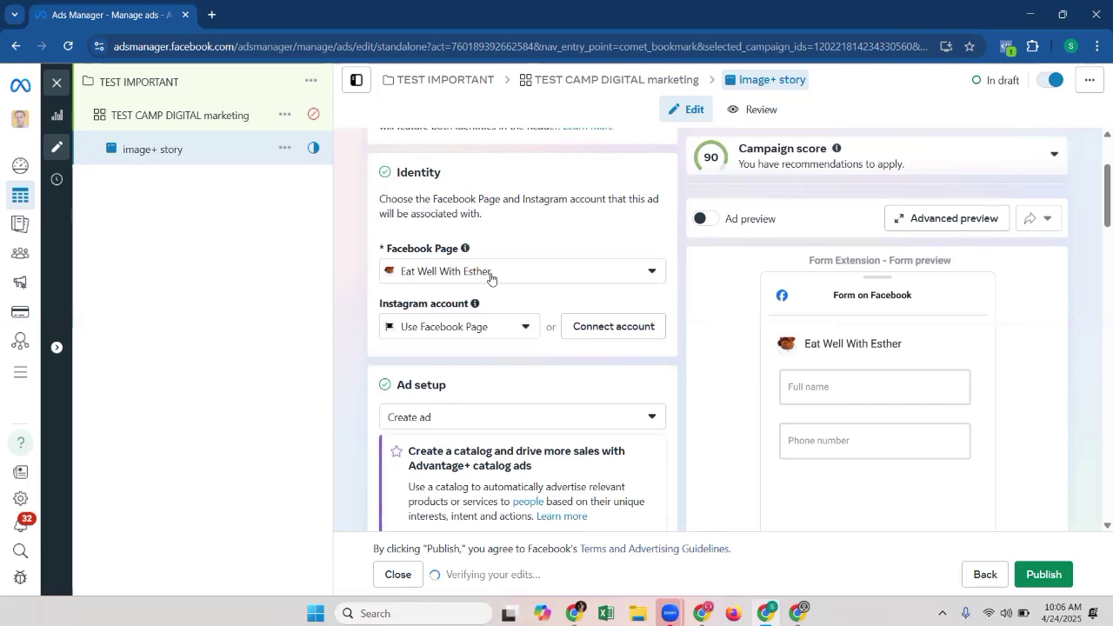
- Look through the ad setup and website destination settings, and set the browser add-on to None
scroll(491, 277, "down", 4)
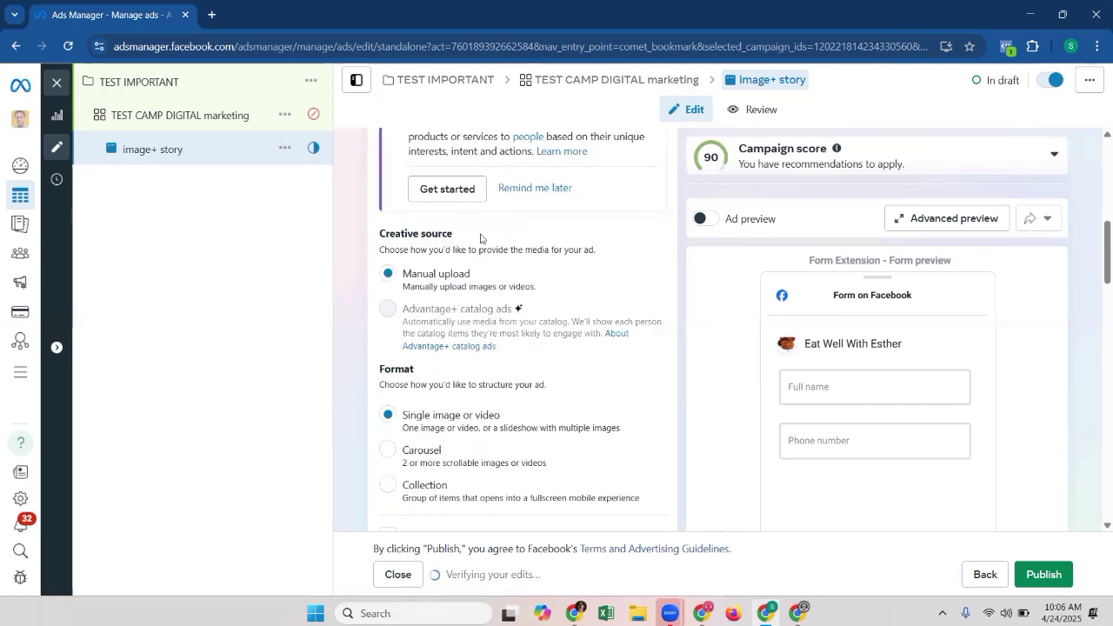
scroll(486, 243, "up", 4)
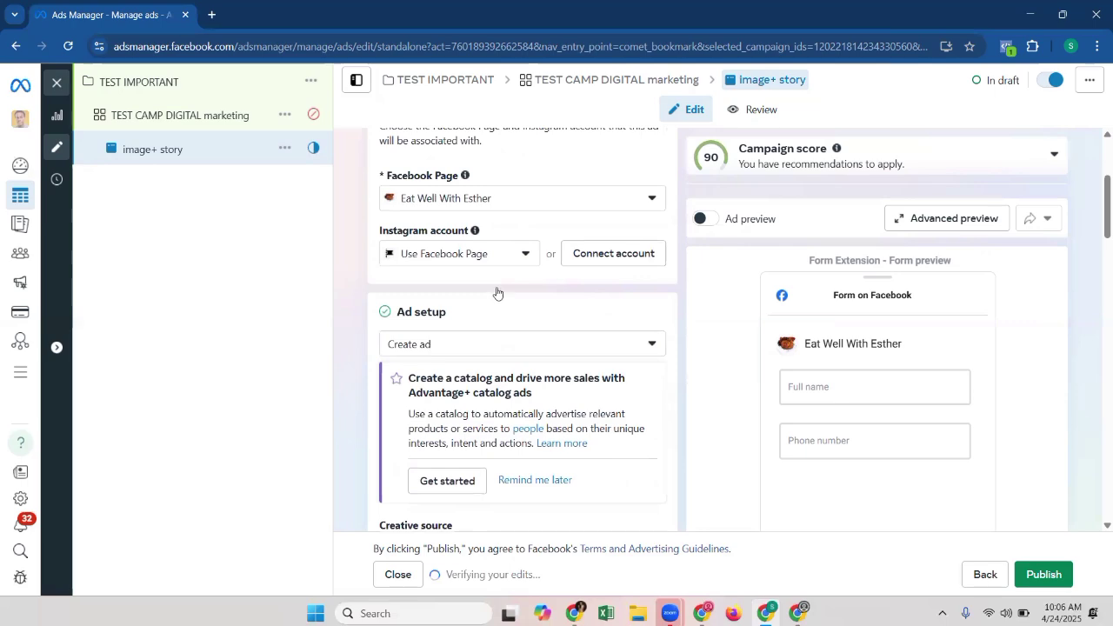
scroll(486, 260, "down", 3)
scroll(490, 311, "down", 3)
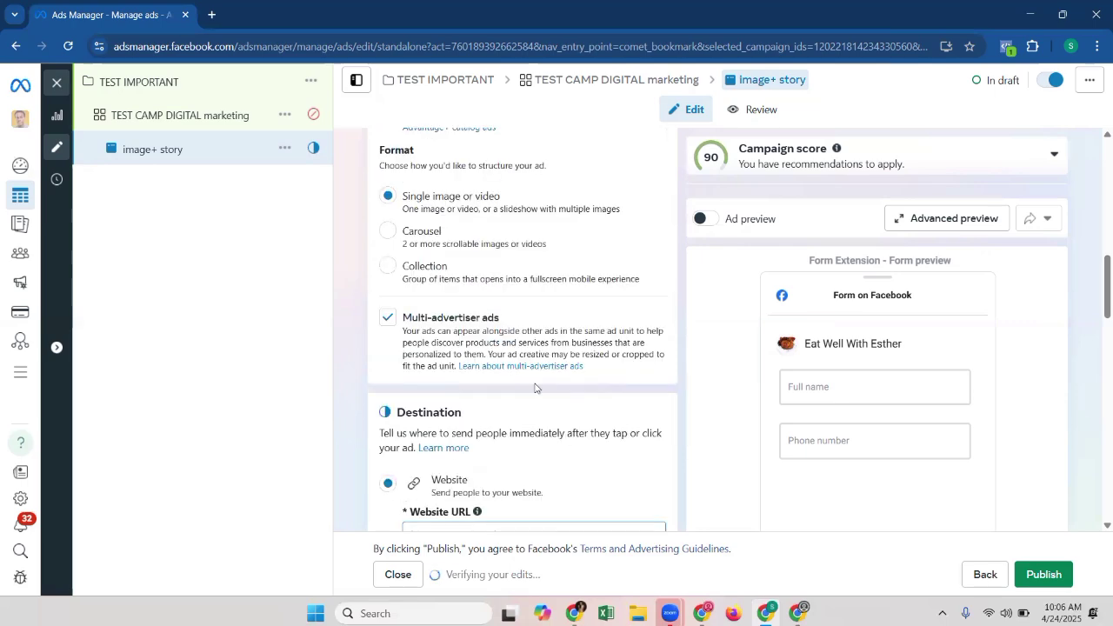
scroll(525, 354, "down", 3)
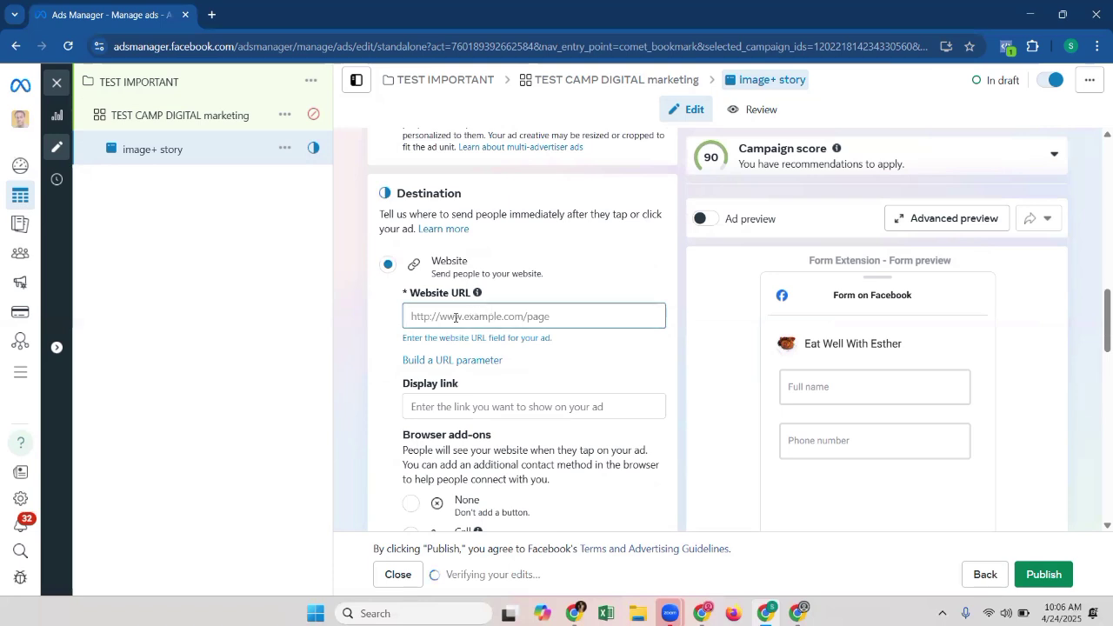
scroll(447, 318, "down", 3)
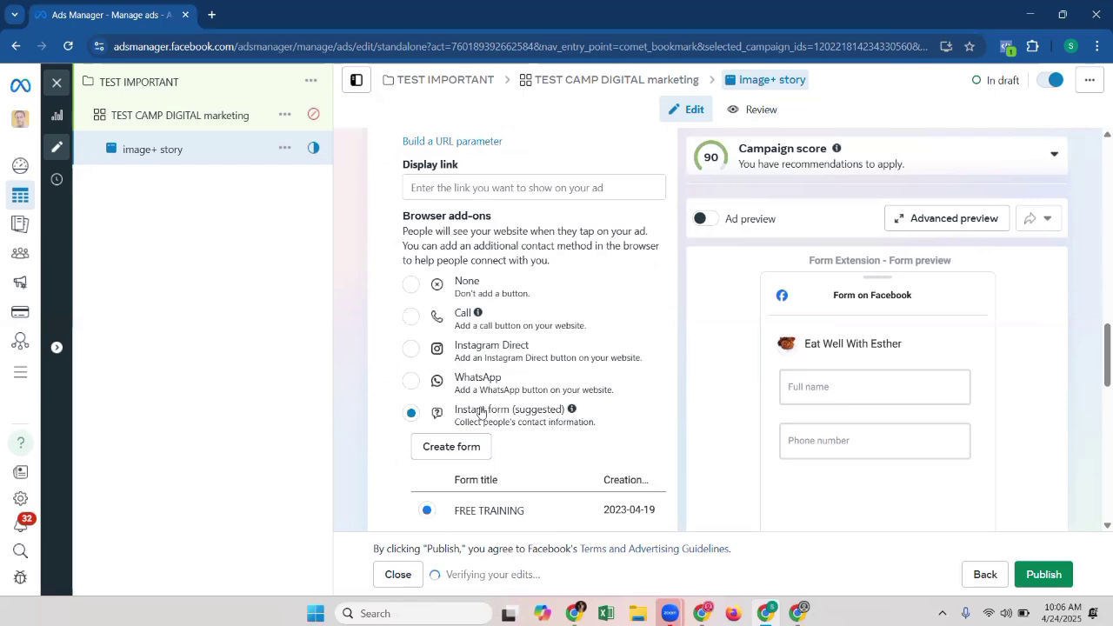
scroll(484, 415, "down", 3)
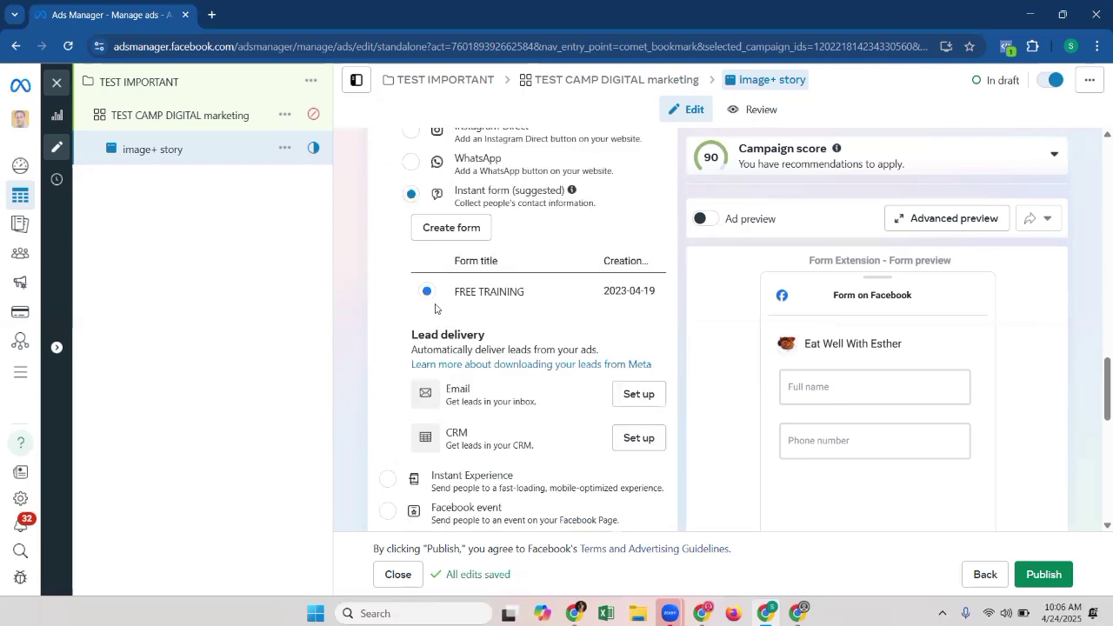
scroll(491, 476, "up", 3)
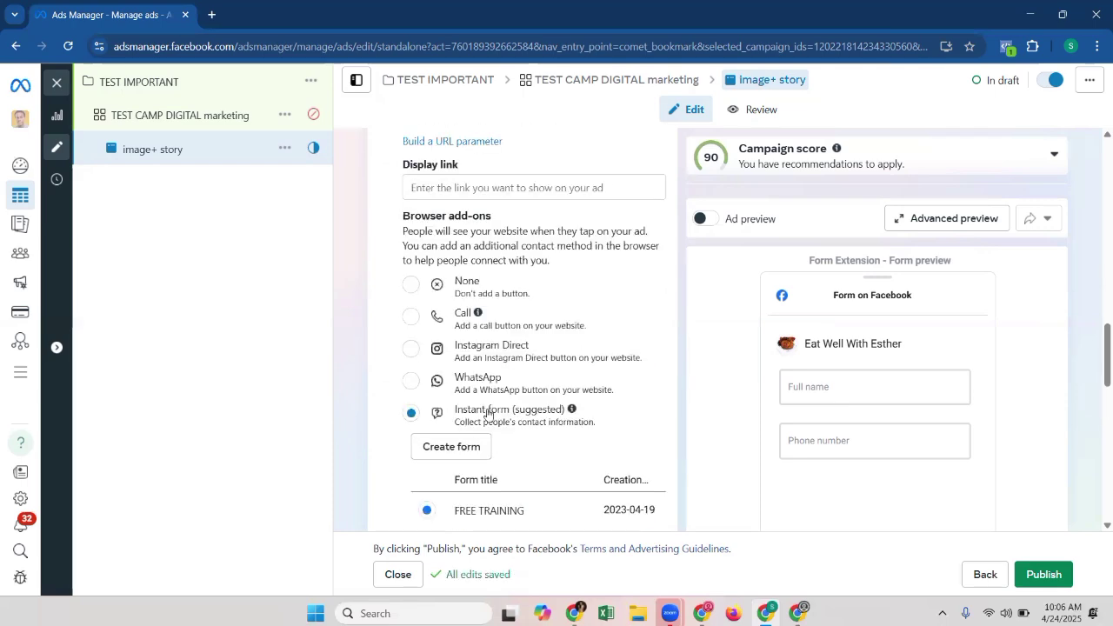
left_click(411, 289)
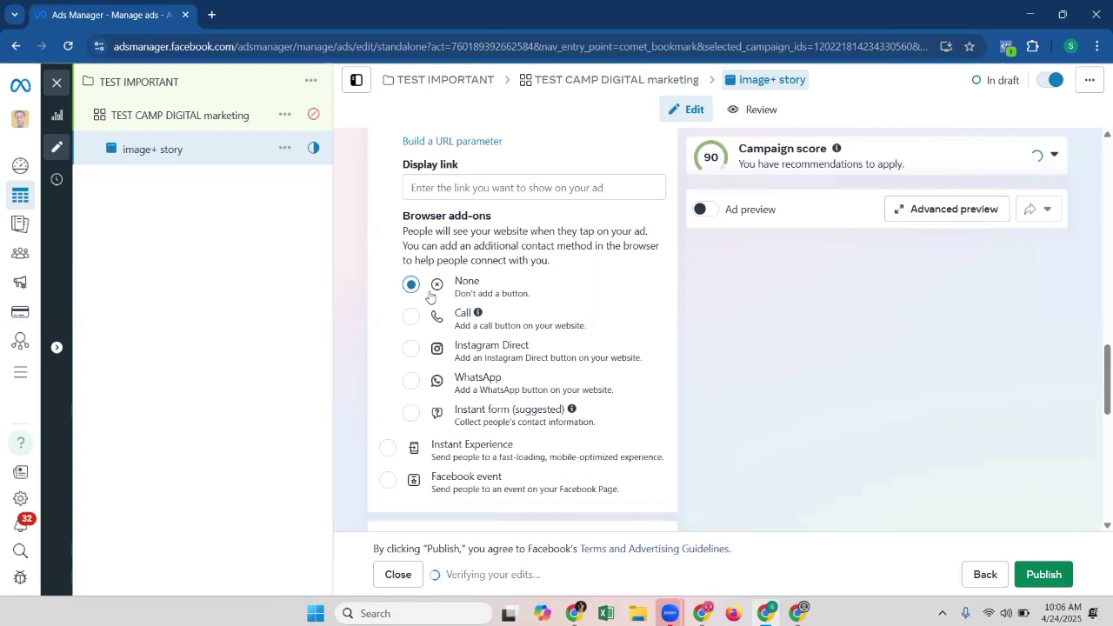
- Set up an image ad creative and upload the GARLIC 6 picture from Downloads as its media
scroll(544, 335, "down", 2)
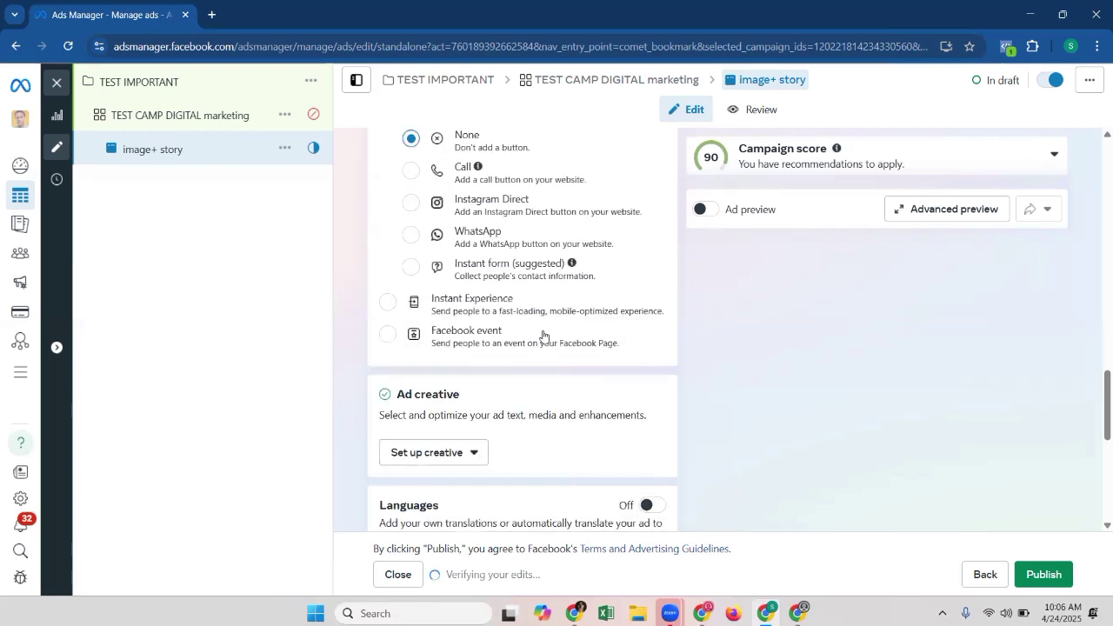
scroll(526, 339, "down", 2)
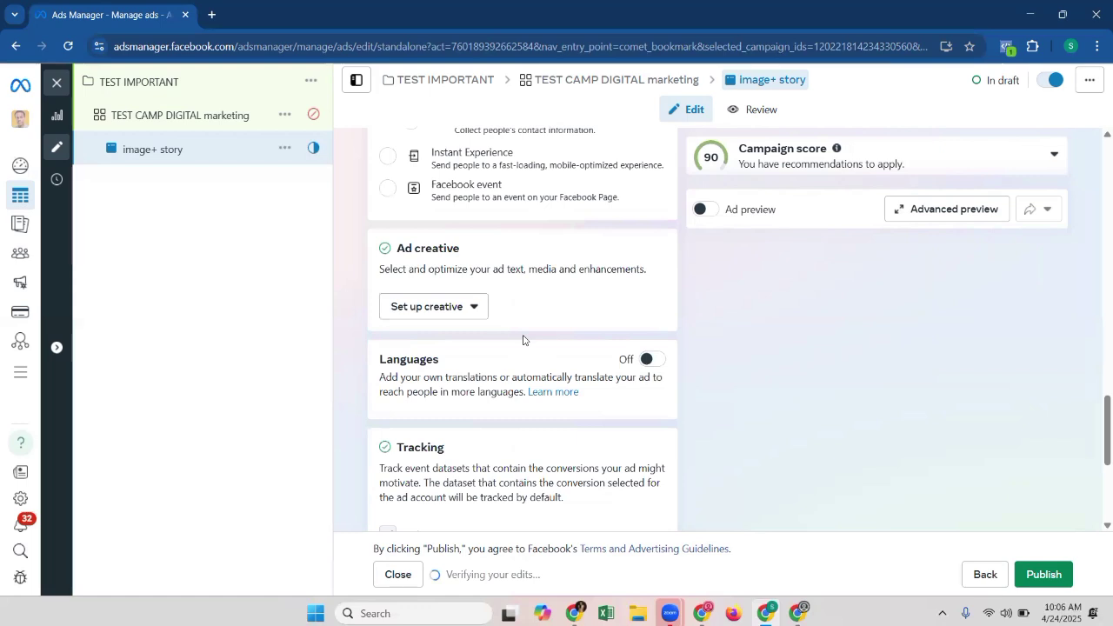
scroll(478, 339, "up", 1)
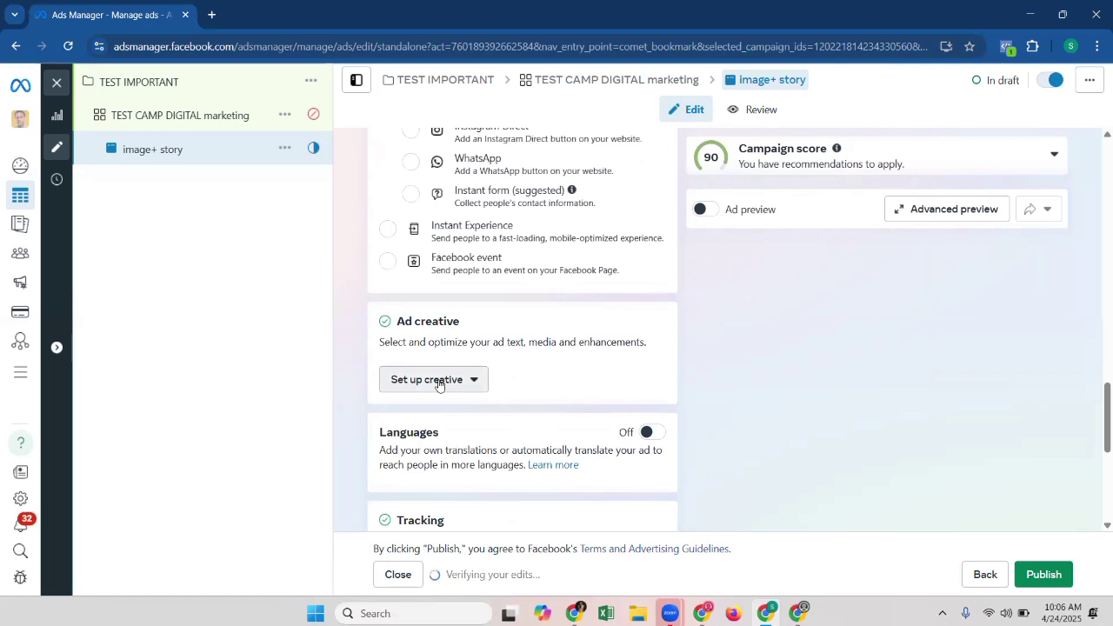
left_click(439, 382)
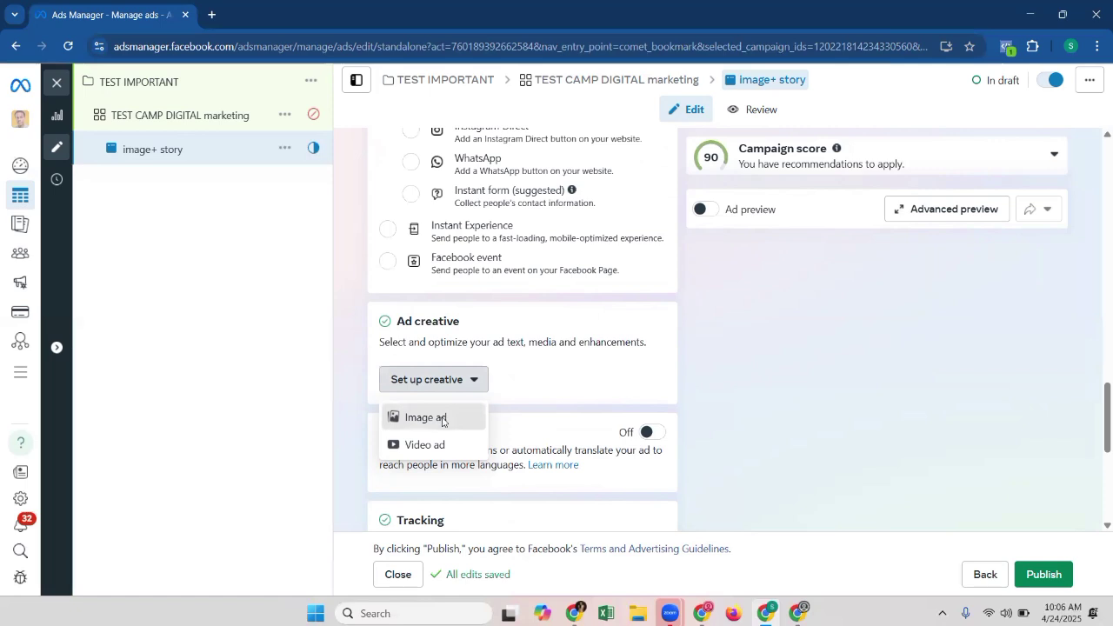
left_click(442, 419)
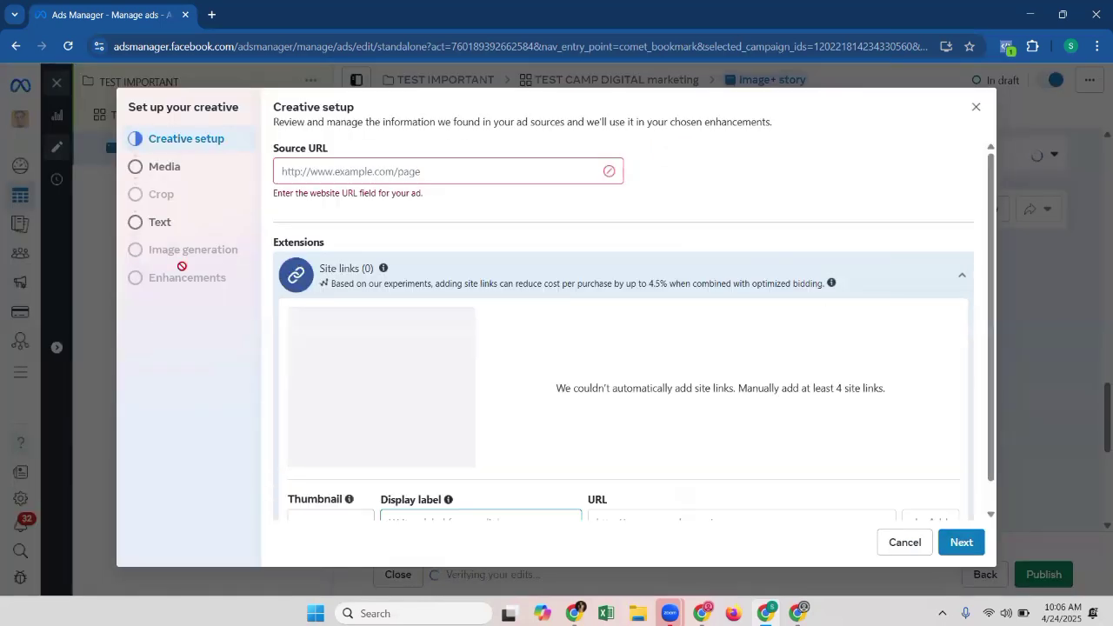
left_click(170, 170)
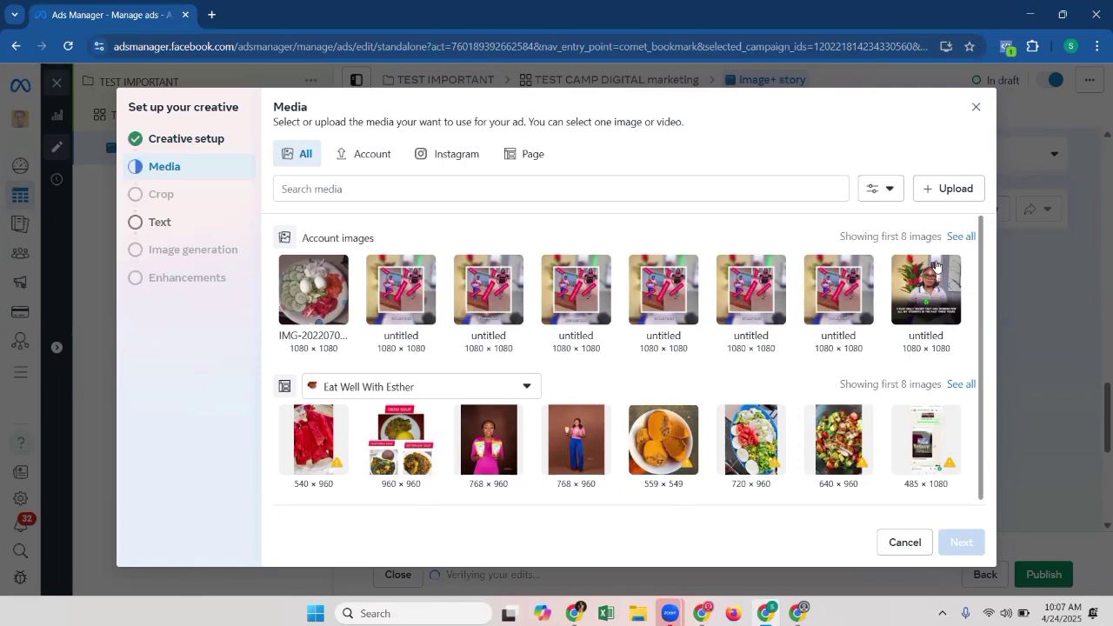
left_click(936, 196)
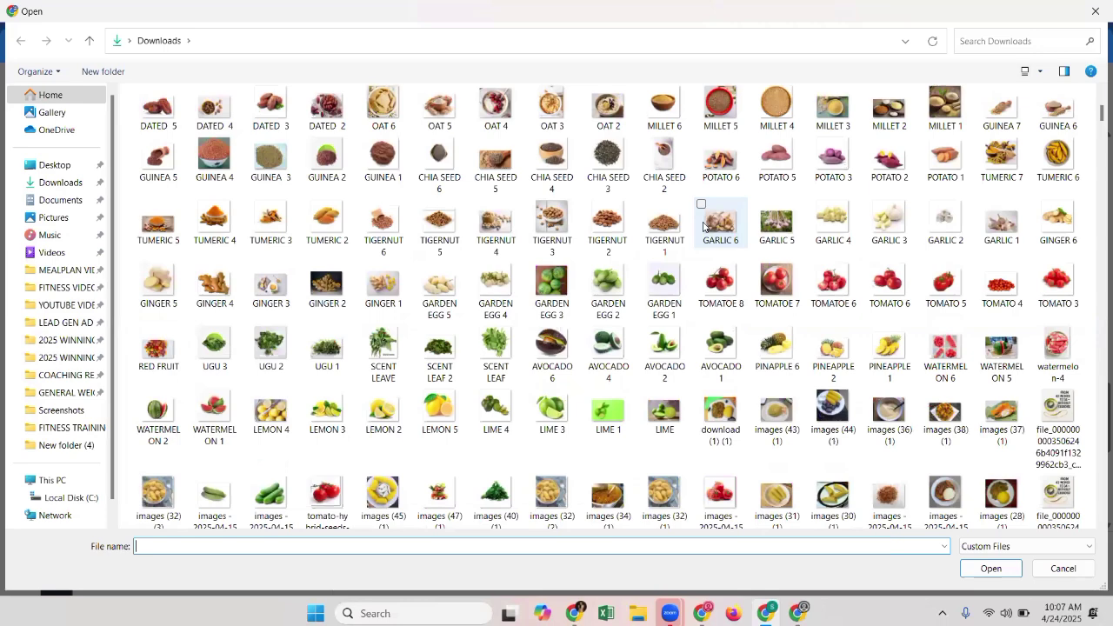
double_click(703, 225)
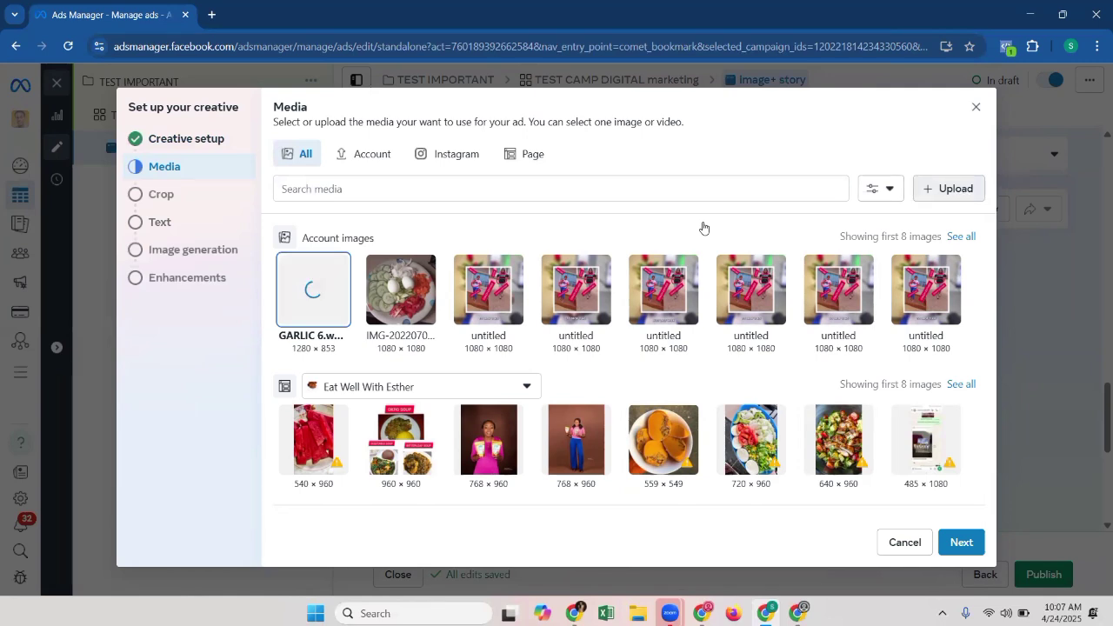
left_click(958, 543)
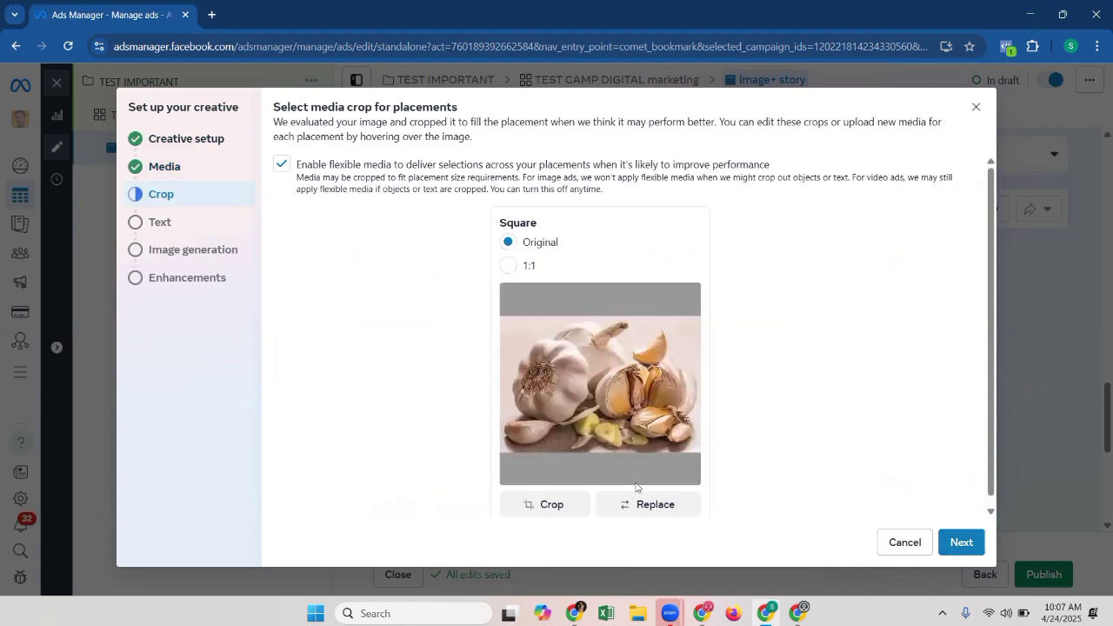
- Crop the garlic image for Feeds placements to a square around its middle and apply the crop
left_click(541, 506)
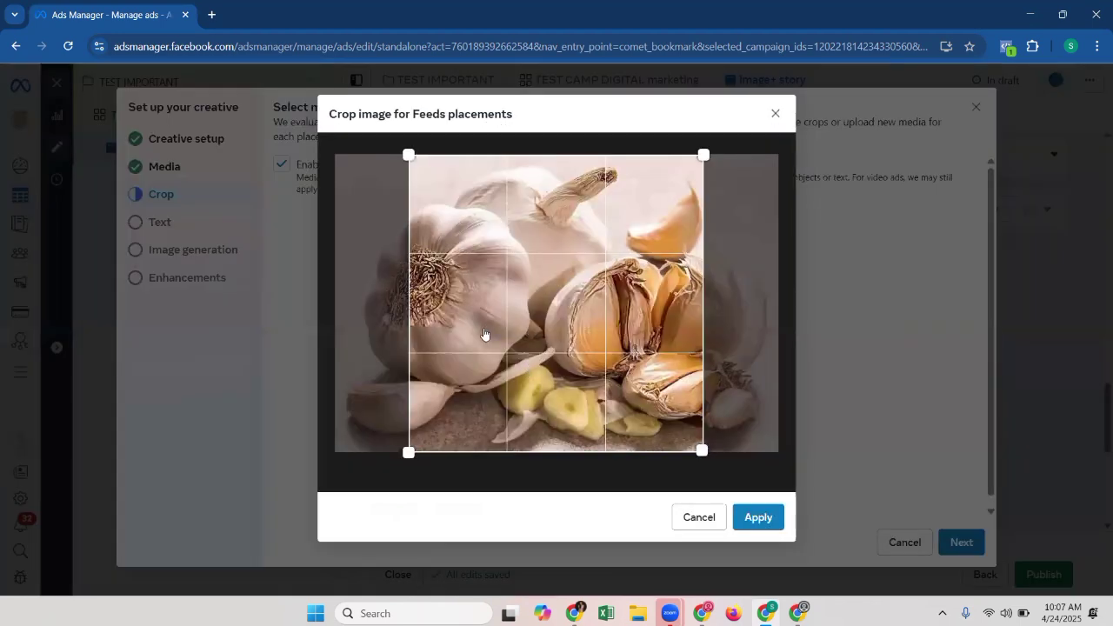
left_click_drag(484, 335, 438, 334)
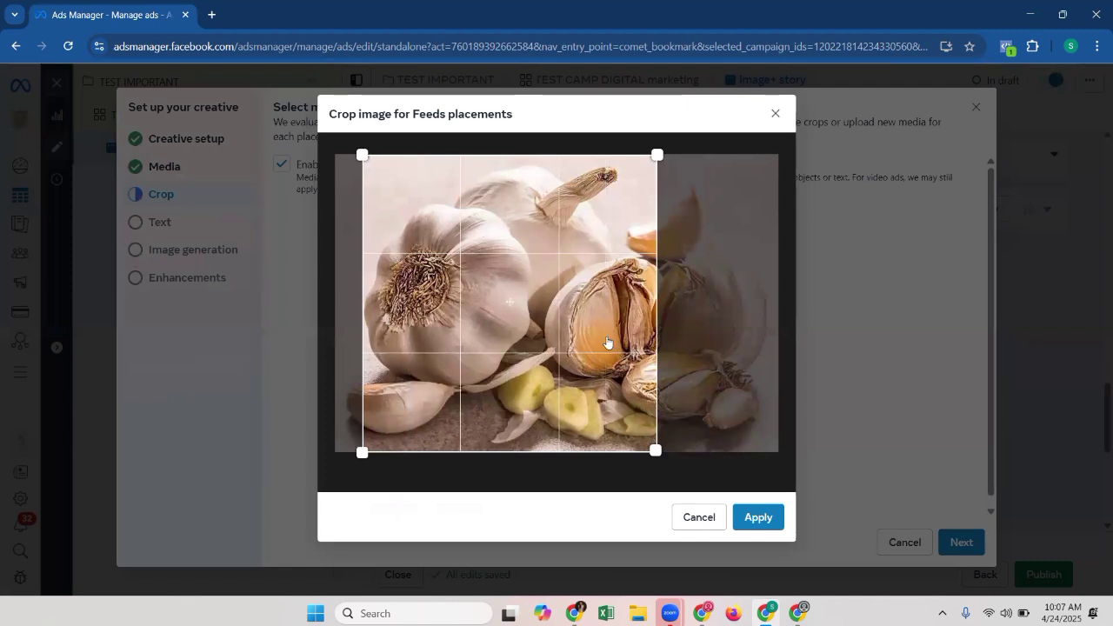
left_click_drag(609, 343, 517, 348)
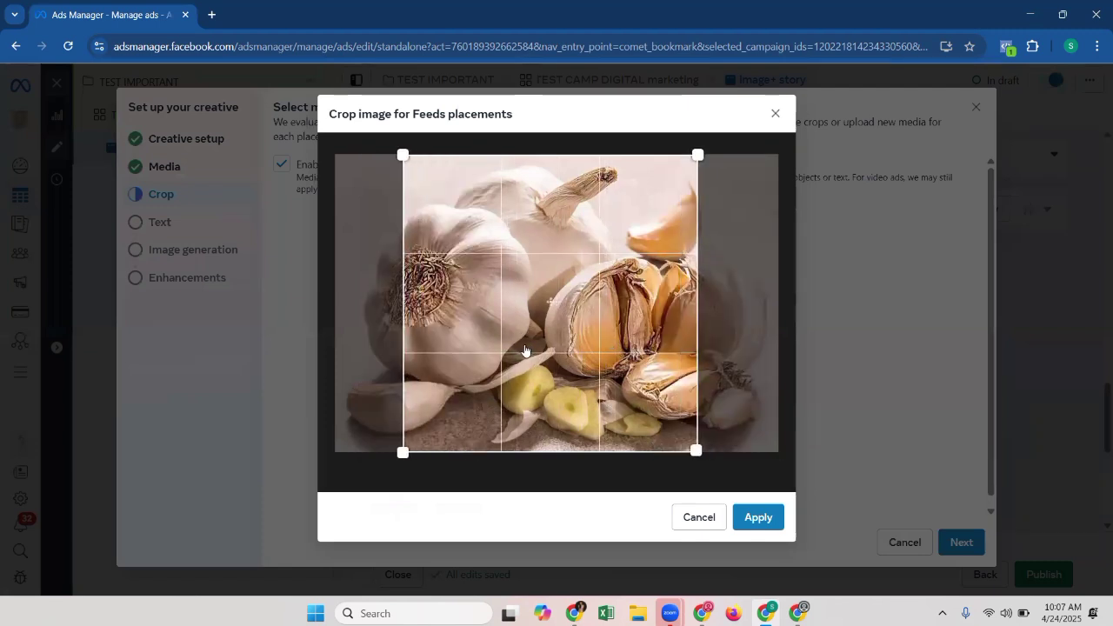
left_click(754, 522)
- Finish the creative setup with the text left blank and image generation skipped, and turn off the ad preview
left_click(957, 544)
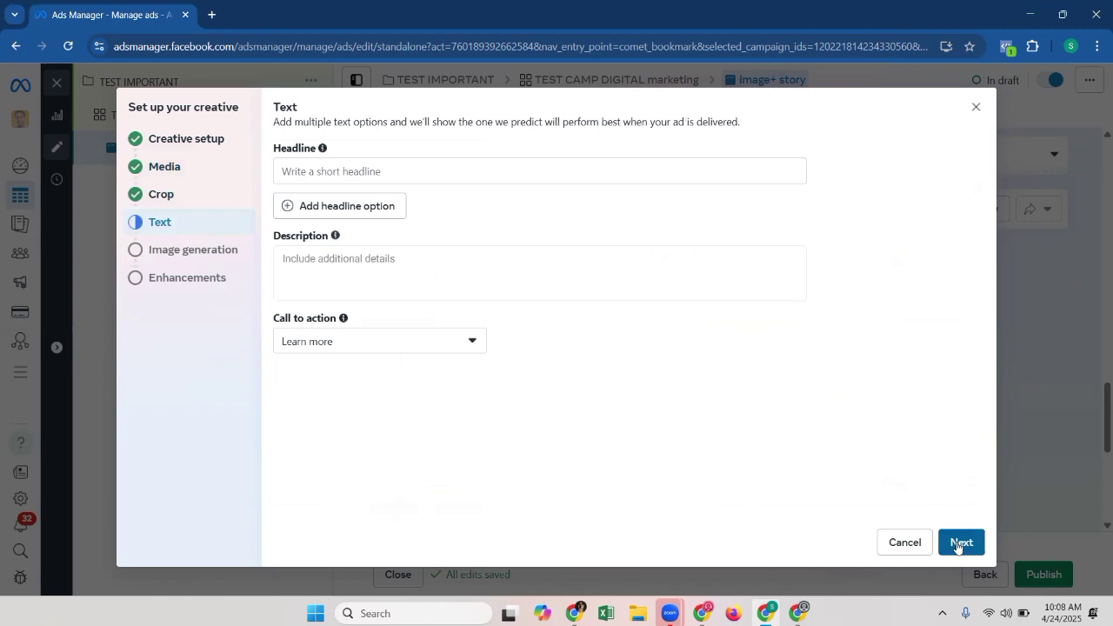
left_click(957, 544)
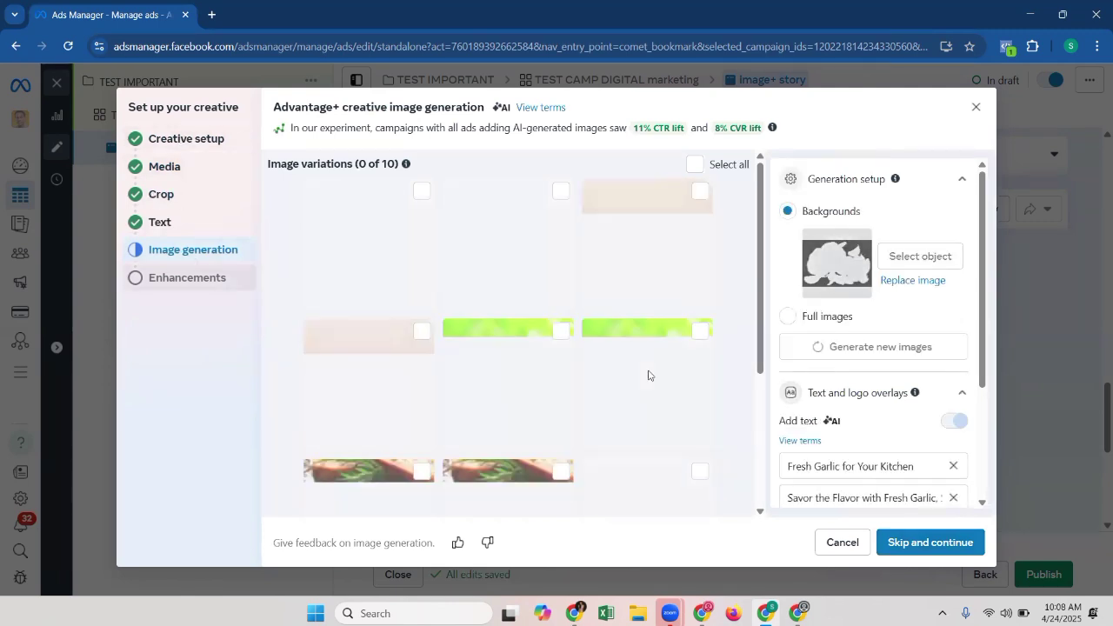
left_click(927, 543)
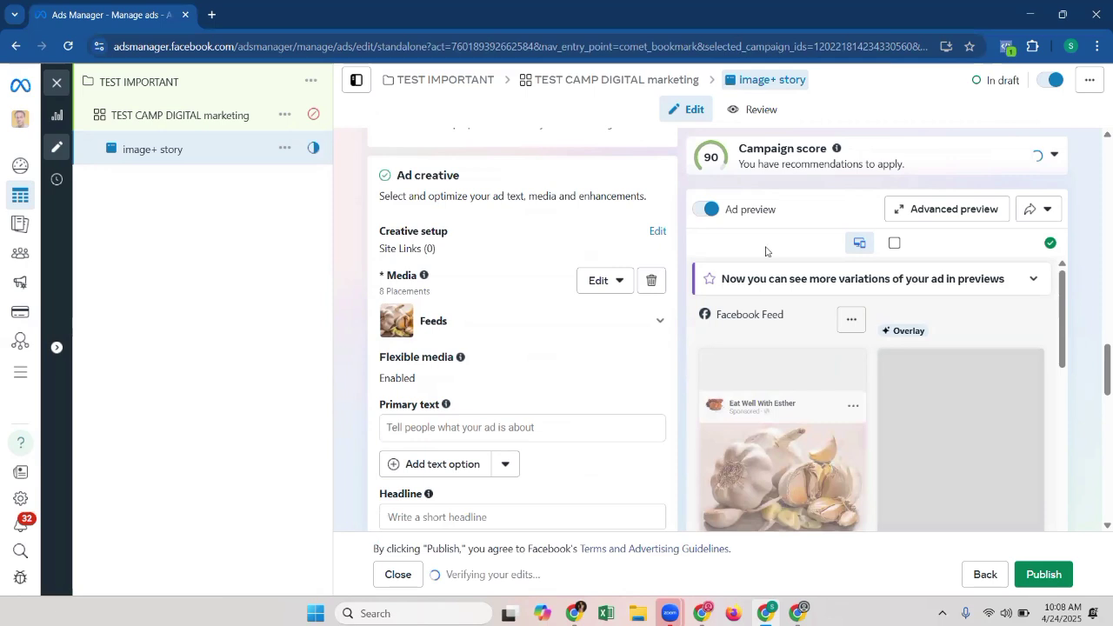
scroll(713, 204, "down", 1)
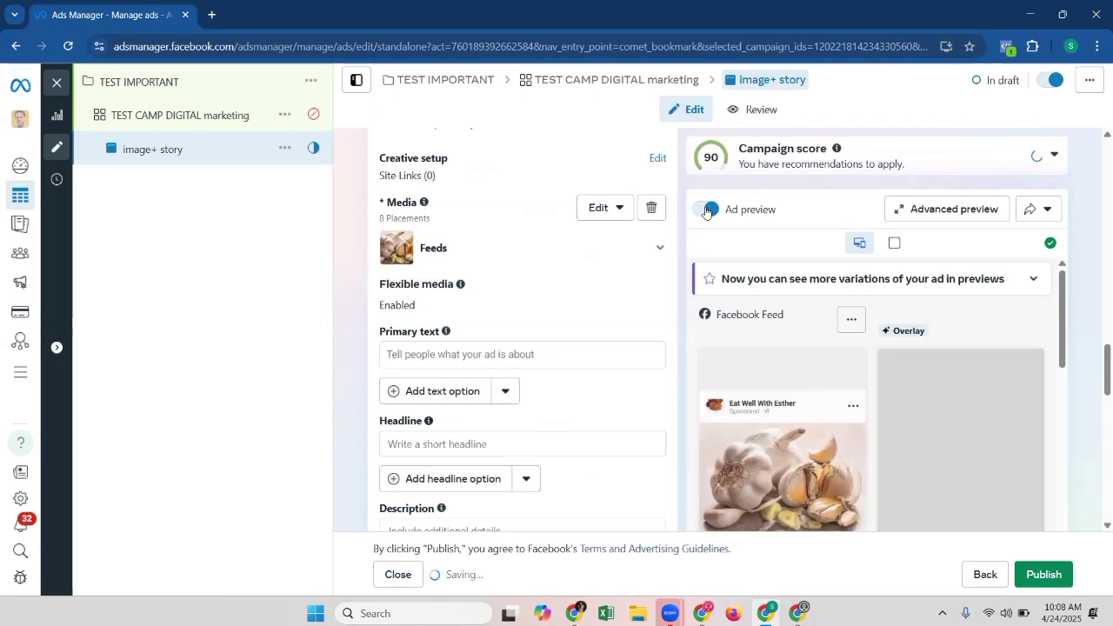
left_click(707, 212)
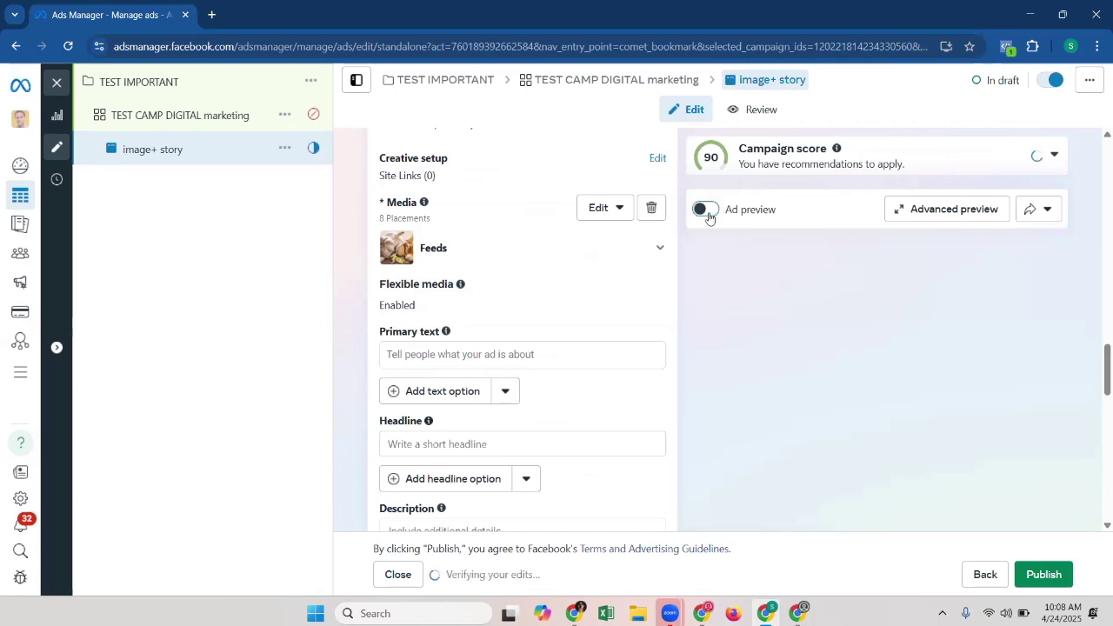
- Turn the ad preview back on and paste the copied flat-tummy fitness class story as the primary text
left_click(707, 211)
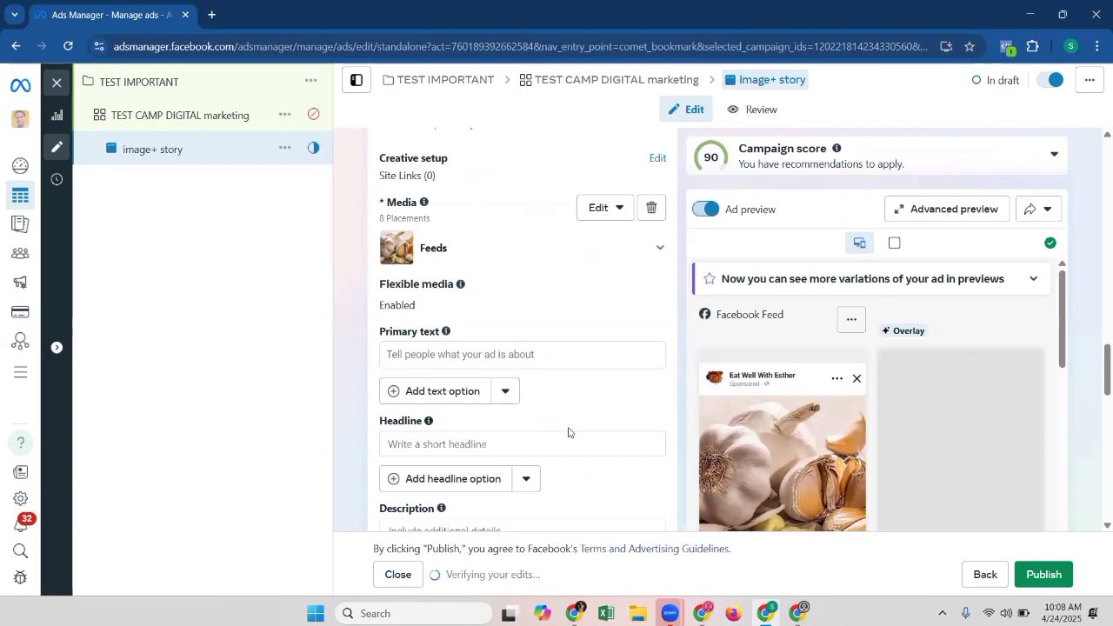
left_click(401, 353)
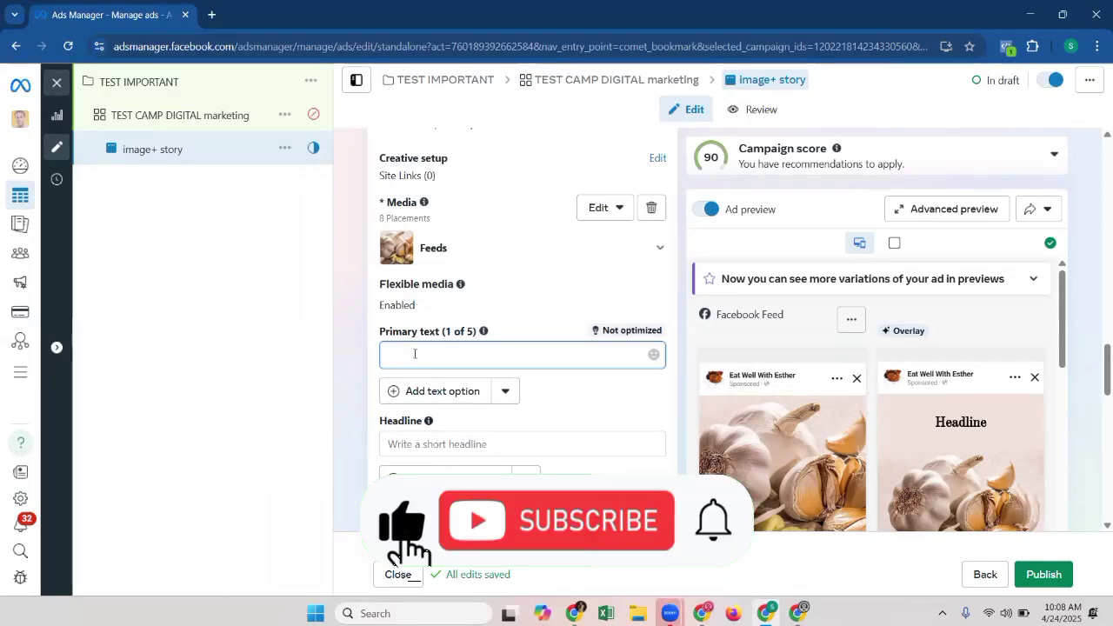
right_click(414, 353)
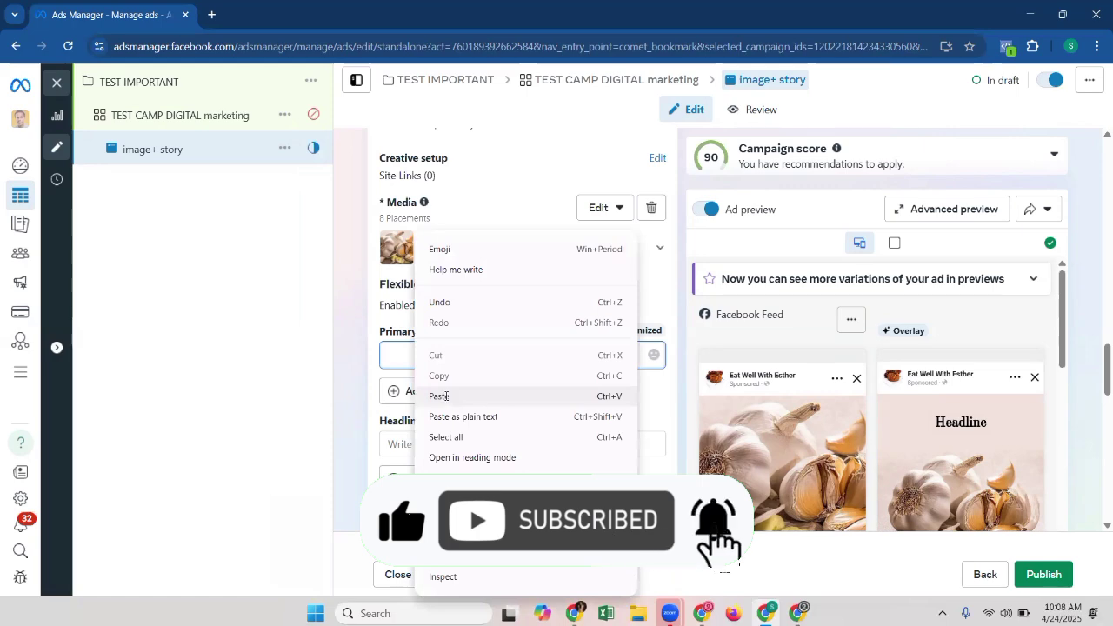
left_click(439, 395)
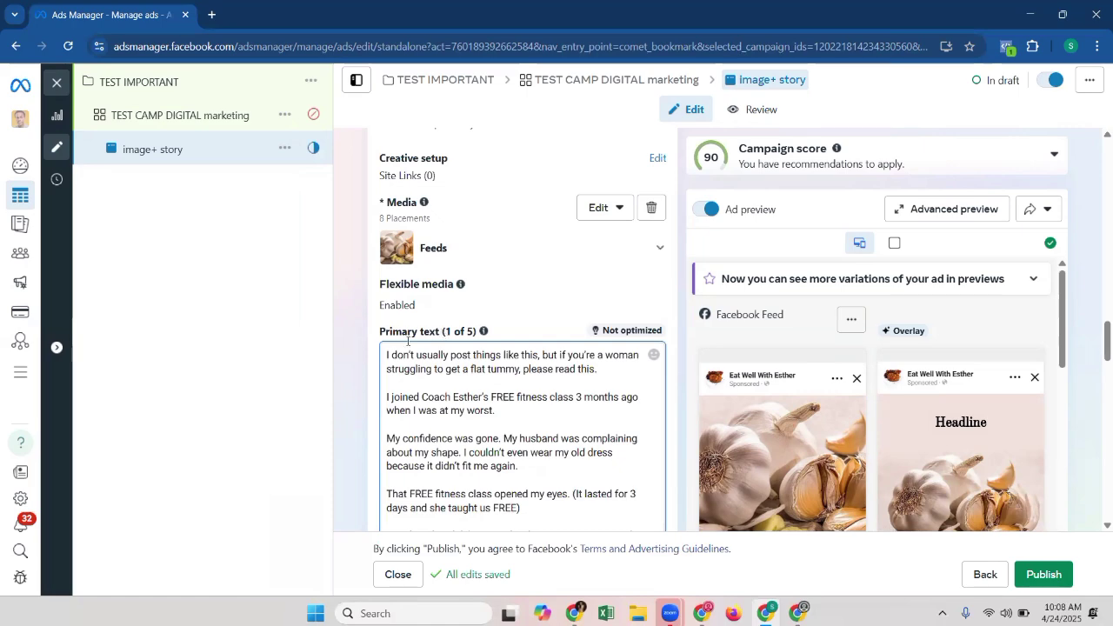
scroll(407, 341, "down", 5)
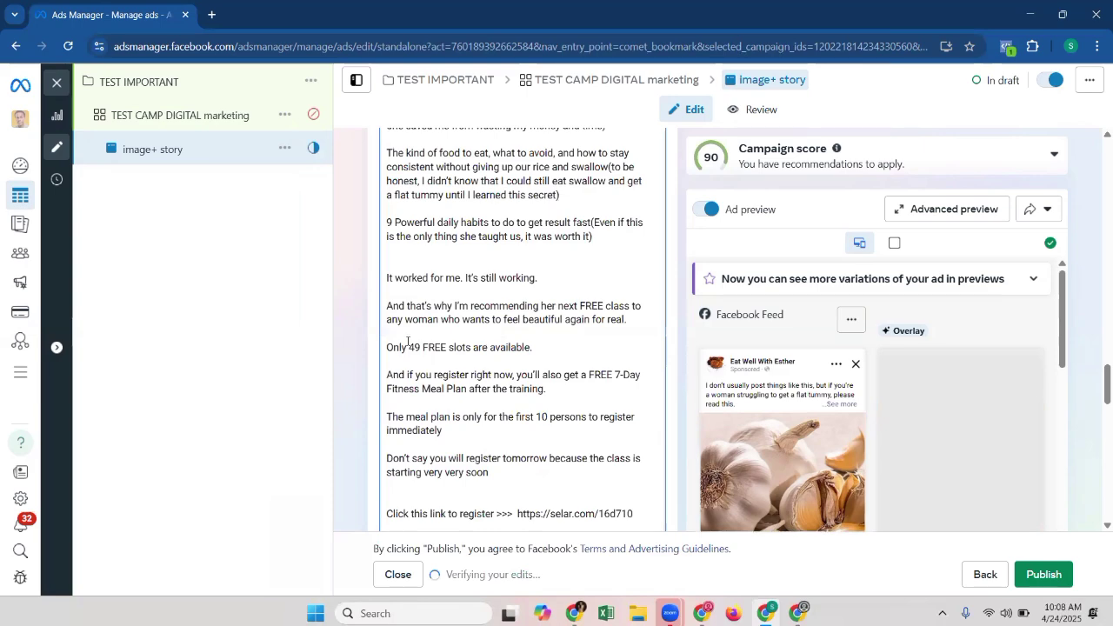
scroll(508, 202, "down", 4)
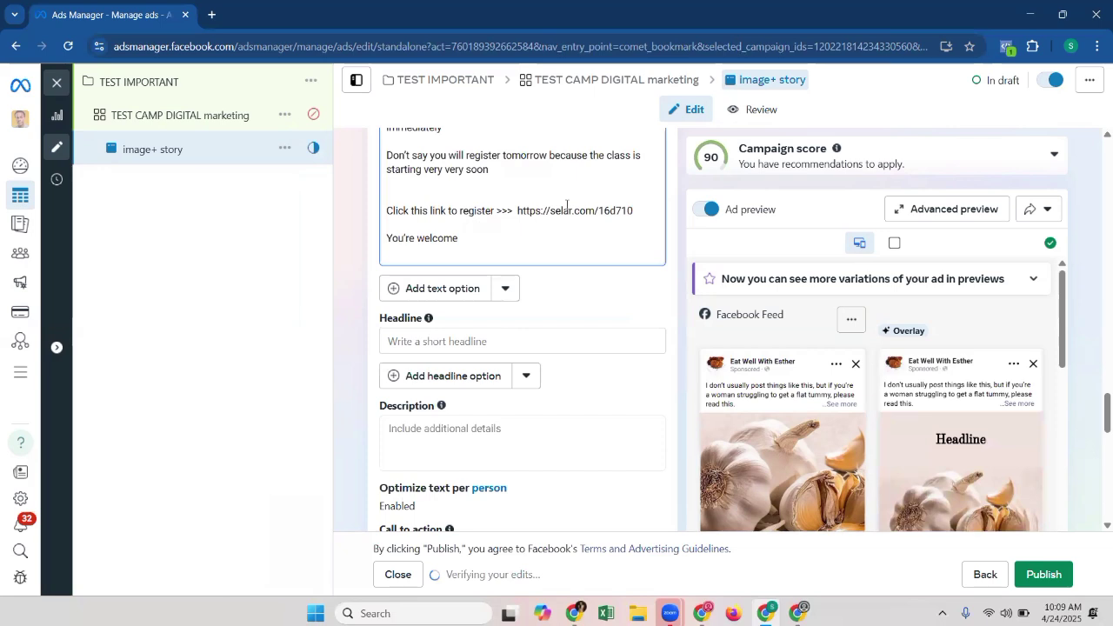
double_click(594, 210)
key("ctrl+c")
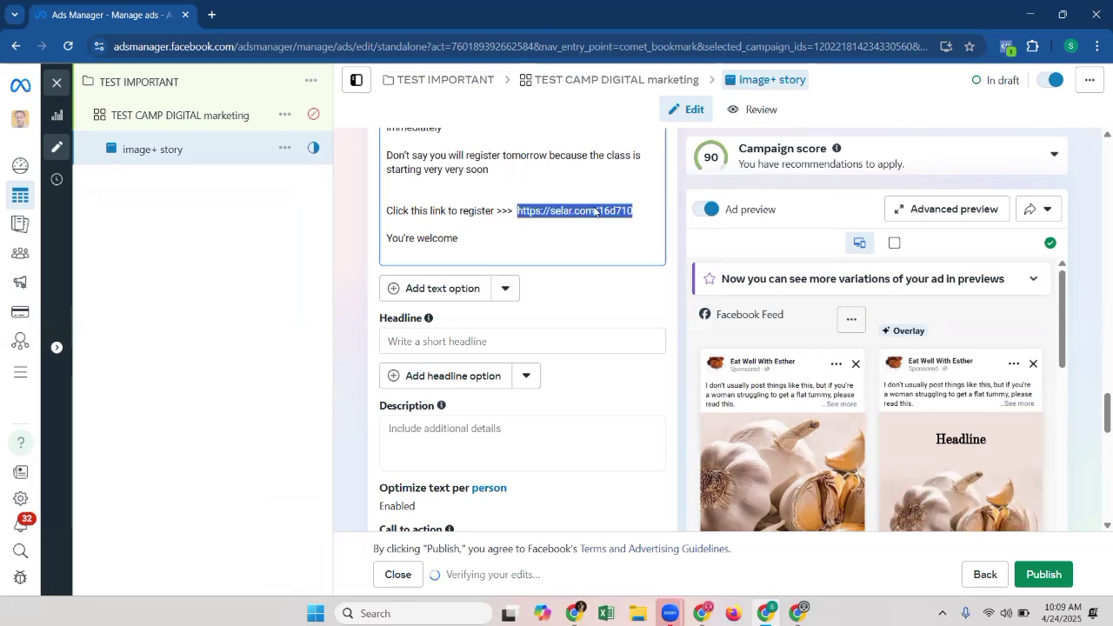
scroll(609, 273, "up", 5)
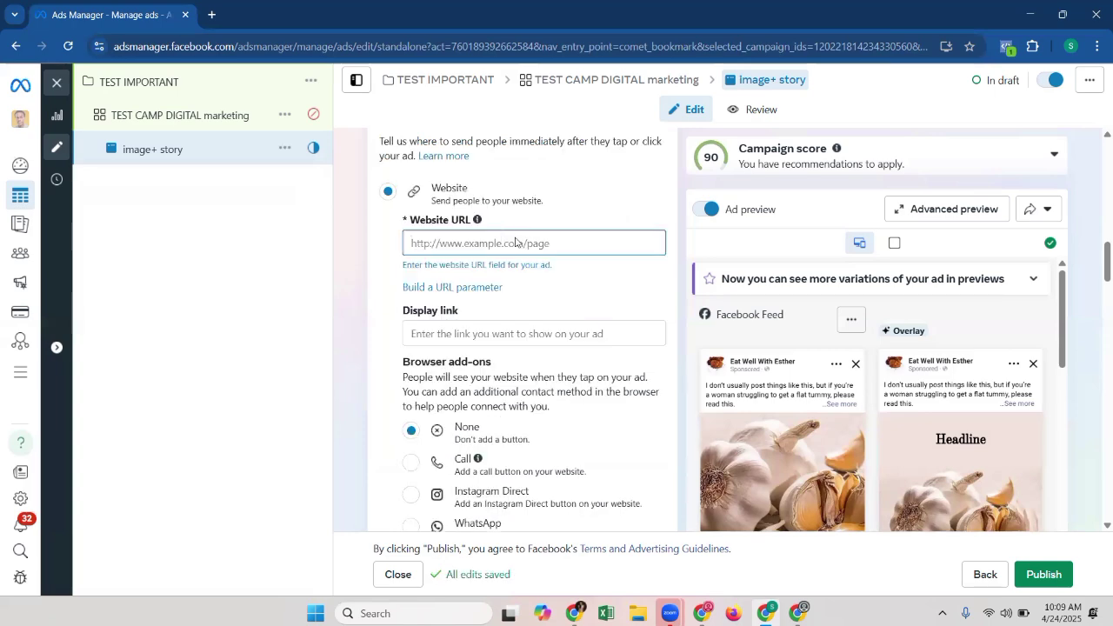
key("ctrl+v")
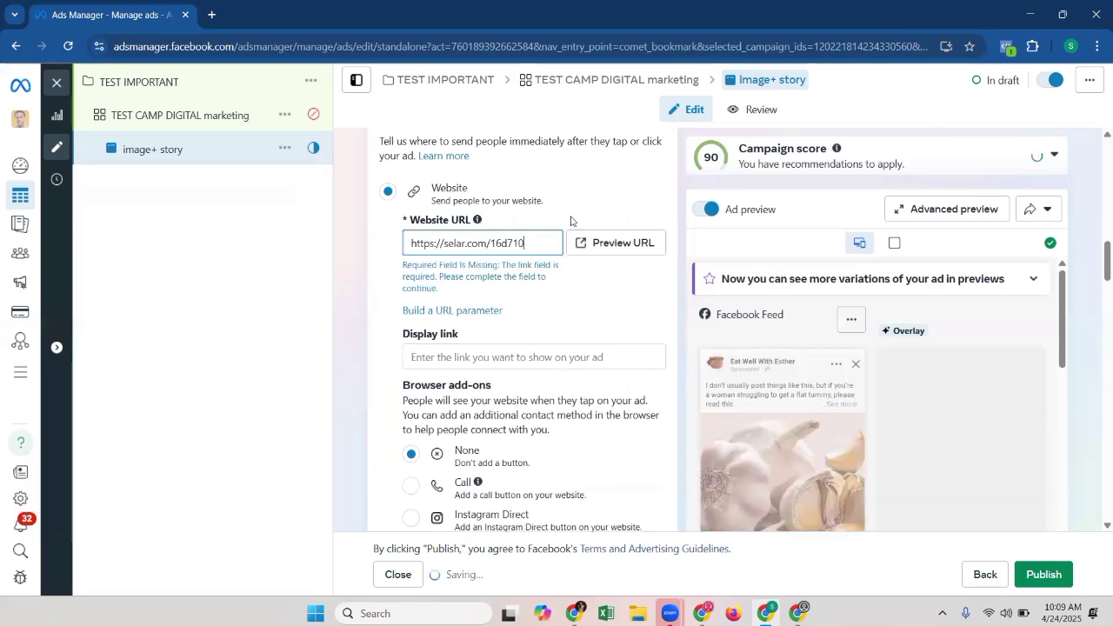
- Enter "Get Access To 5 FREE Bonses + FREE Clas" as the ad's headline
scroll(570, 220, "down", 2)
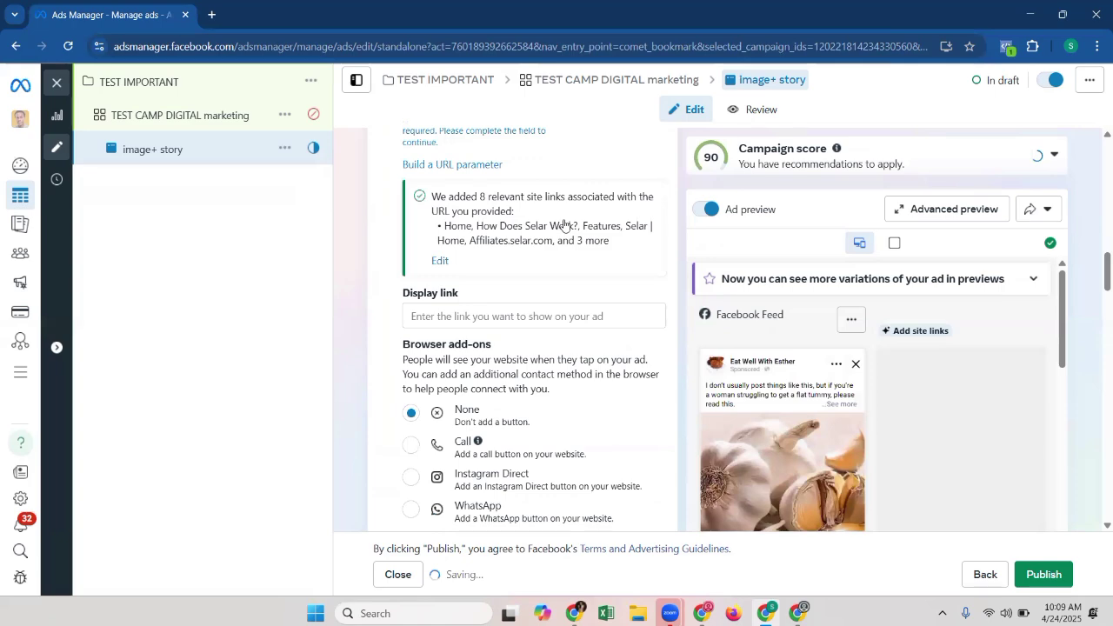
scroll(564, 225, "down", 3)
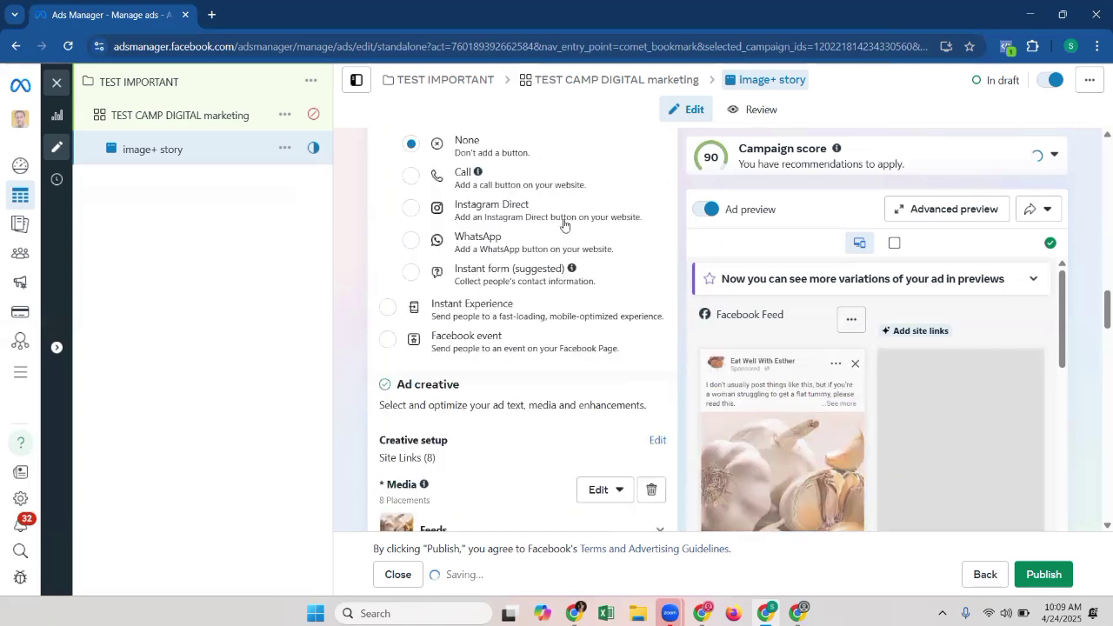
scroll(563, 224, "down", 3)
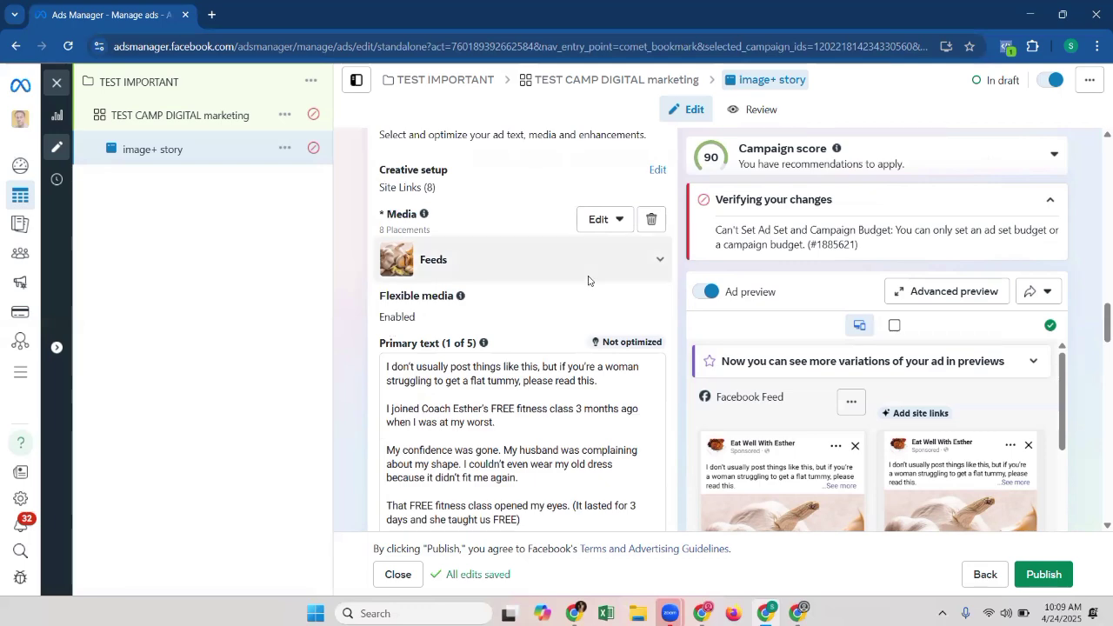
scroll(588, 277, "down", 3)
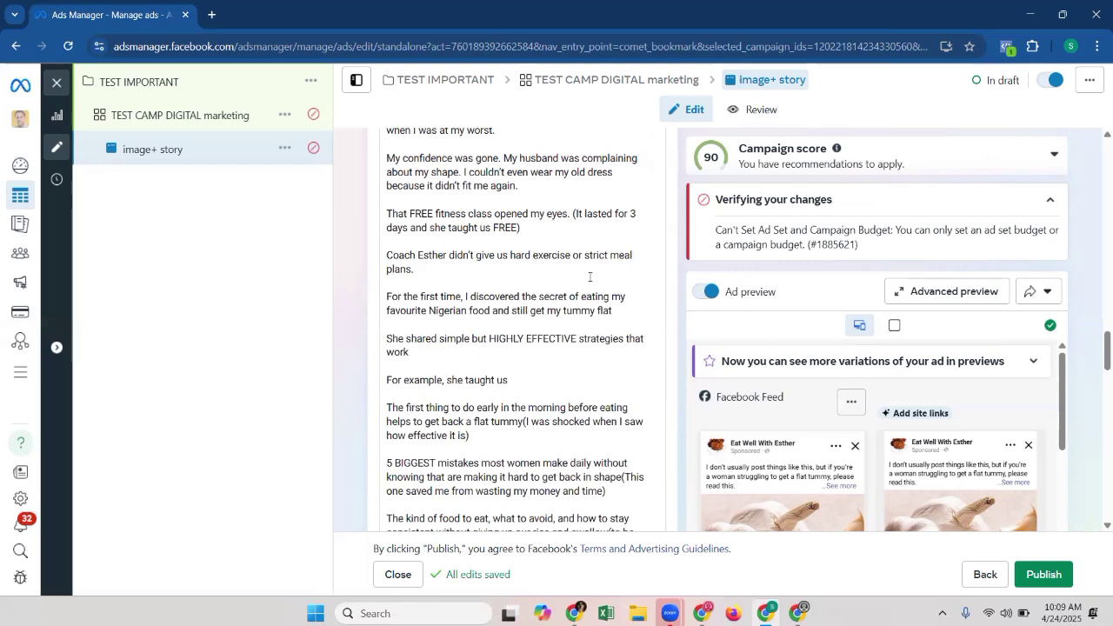
scroll(590, 277, "down", 3)
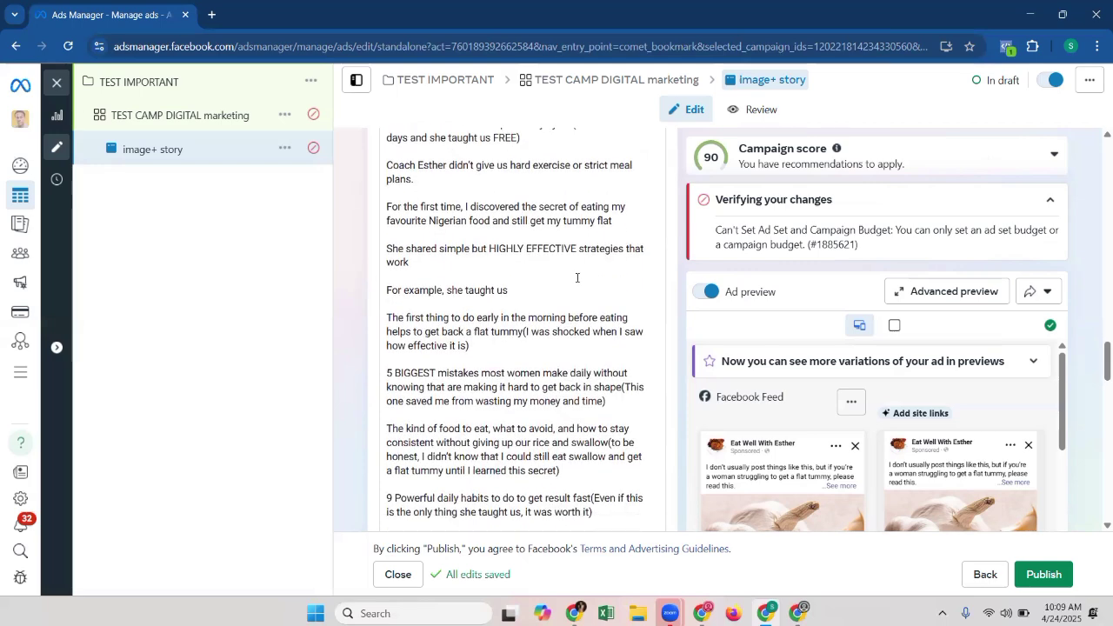
scroll(576, 284, "down", 4)
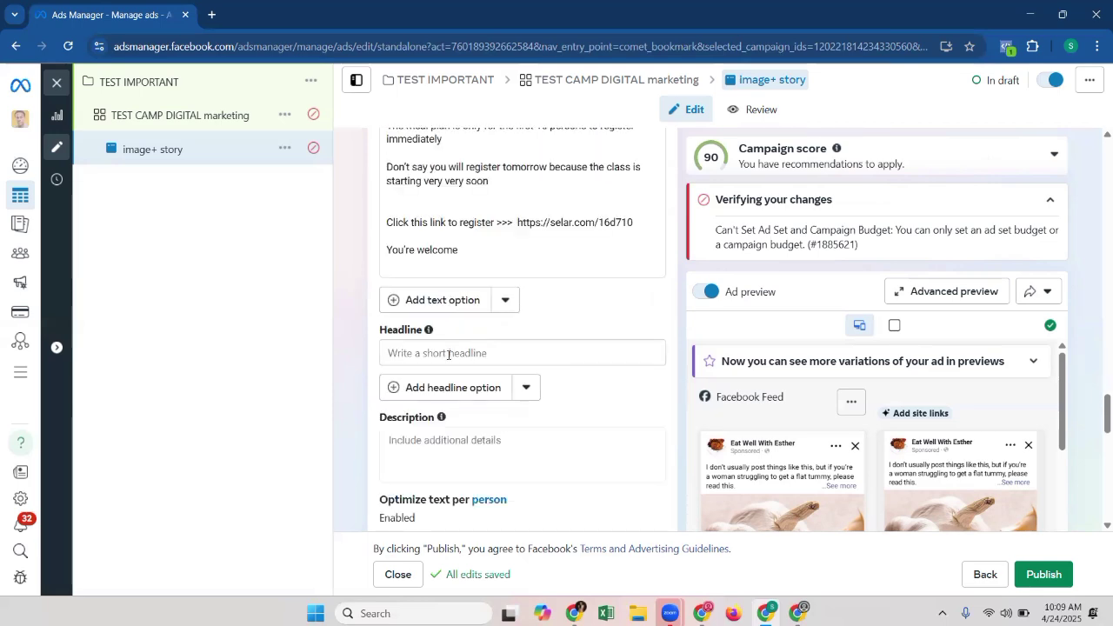
left_click(449, 355)
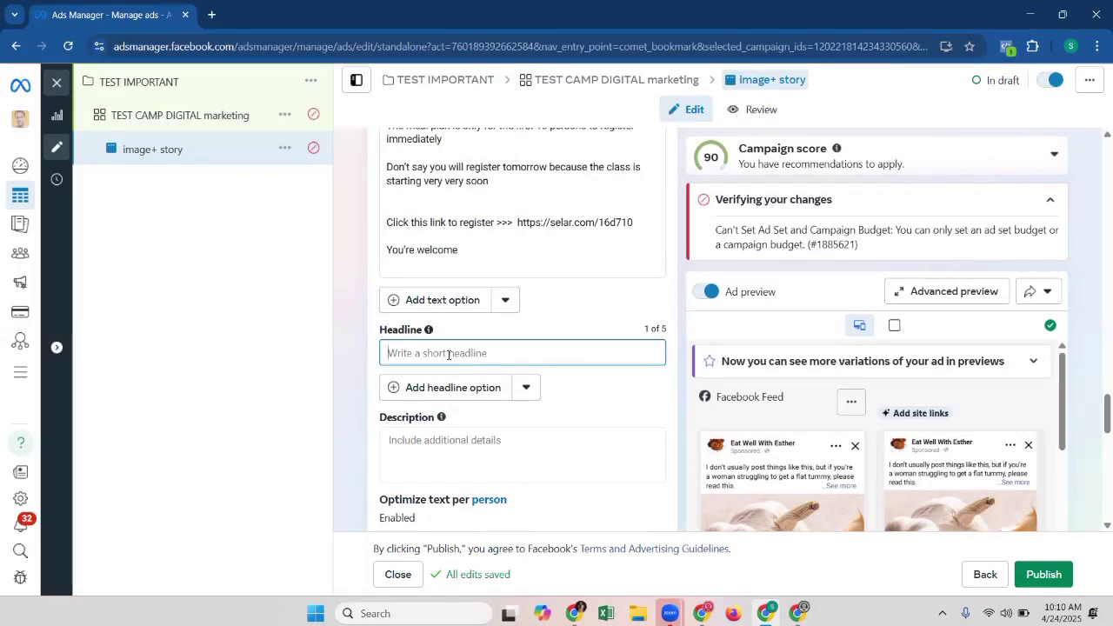
type("Get Access ")
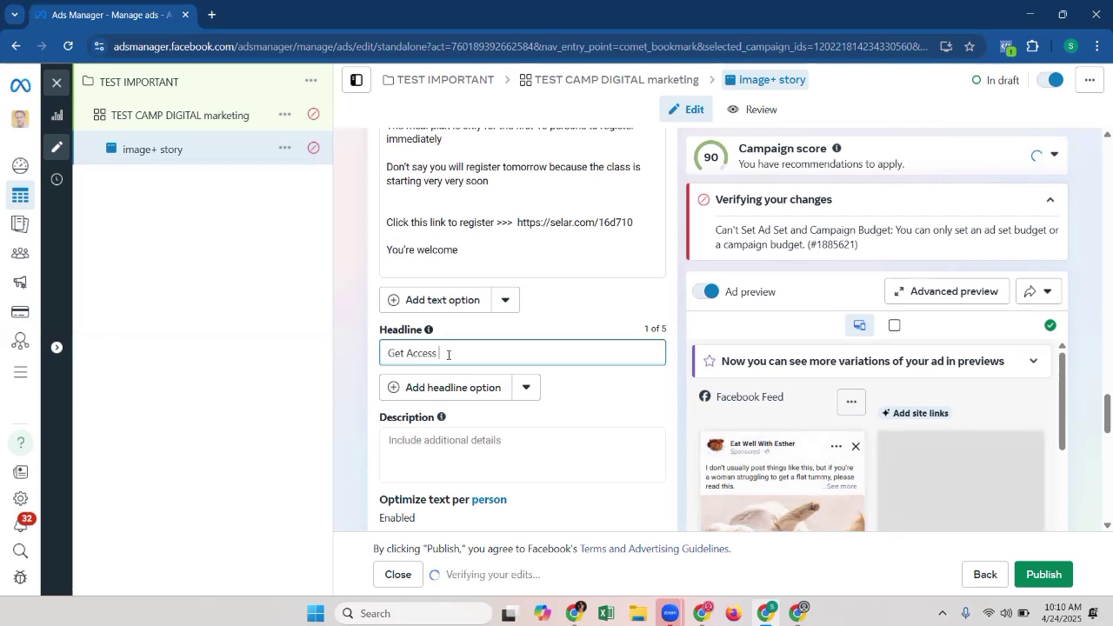
type("To 5 ")
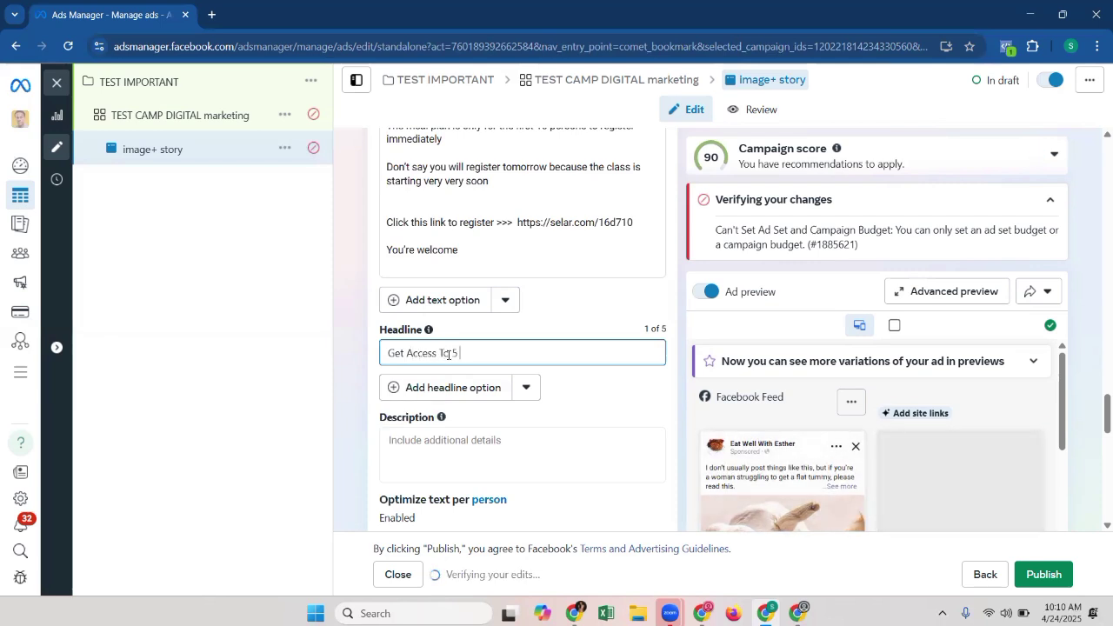
type("FREE Bon")
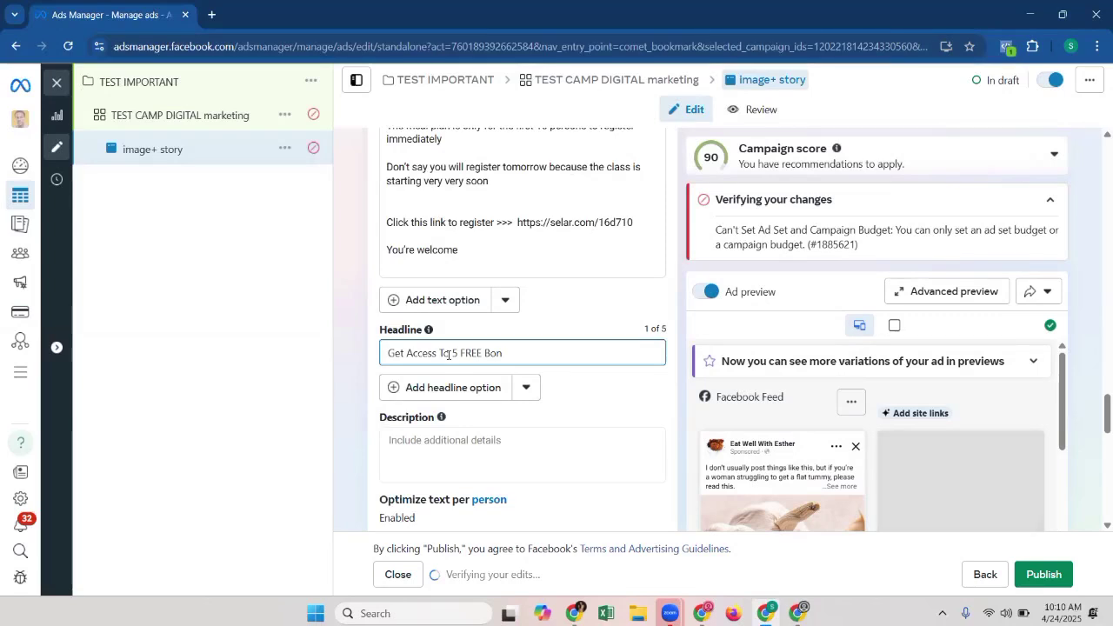
type("ses + FREE")
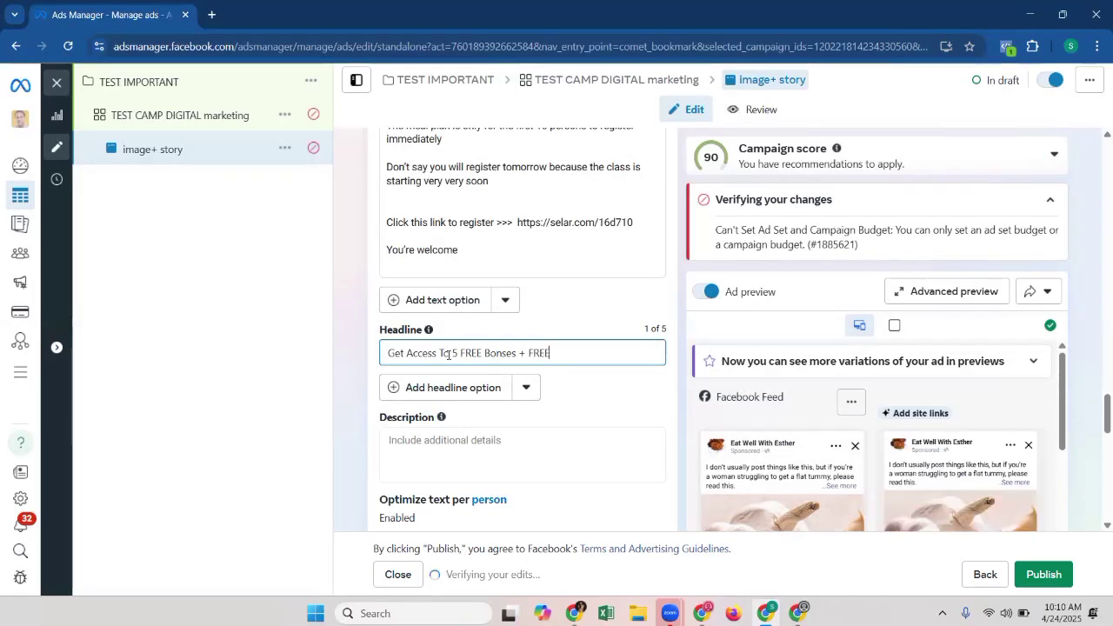
type(" Clas")
- Try to correct the misspelled "Bonses" in the headline, using the spelling suggestion "Bonzes"
left_click(511, 351)
key("BackSpace")
type("u")
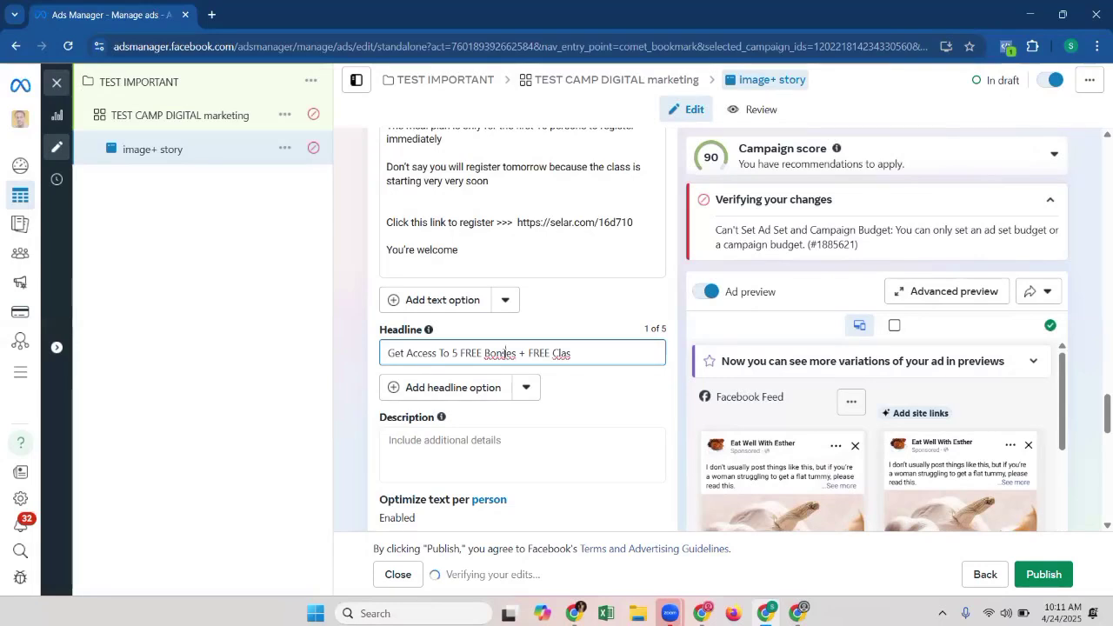
right_click(503, 353)
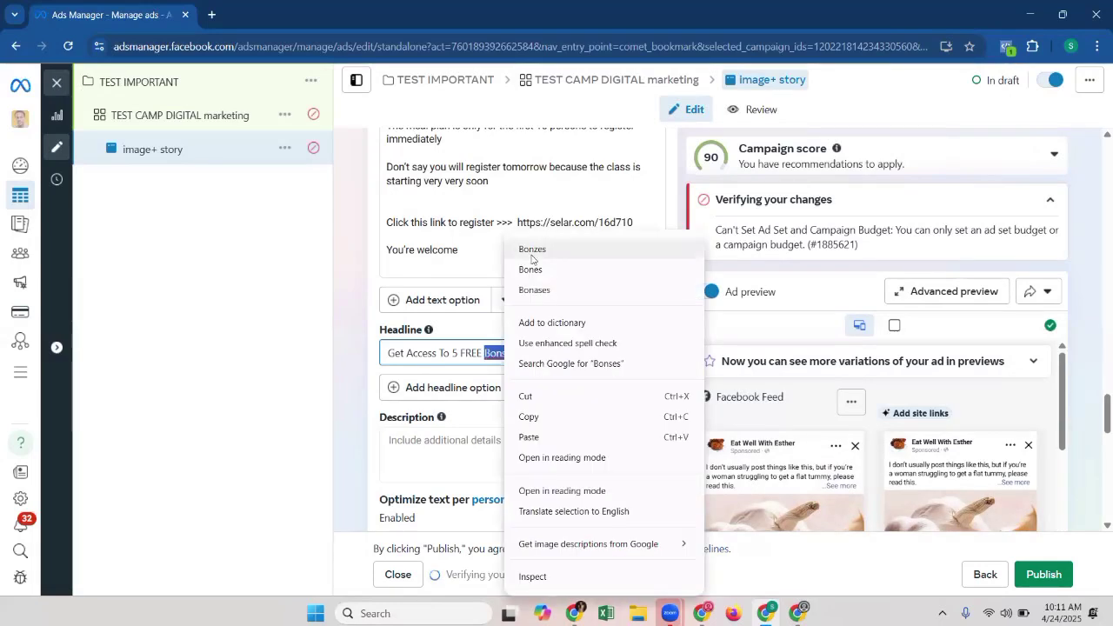
key("Down")
key("Return")
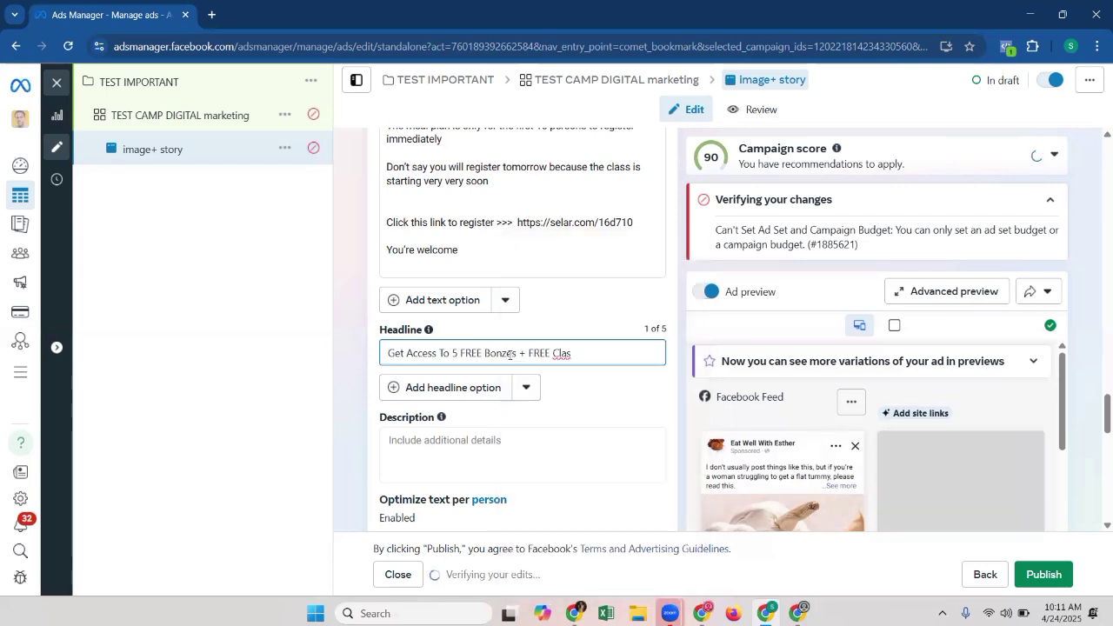
- Correct the headline's misspelled words so that it reads "Get Access To 5 FREE Bonuses + FREE Class"
double_click(500, 353)
type("Bonuses")
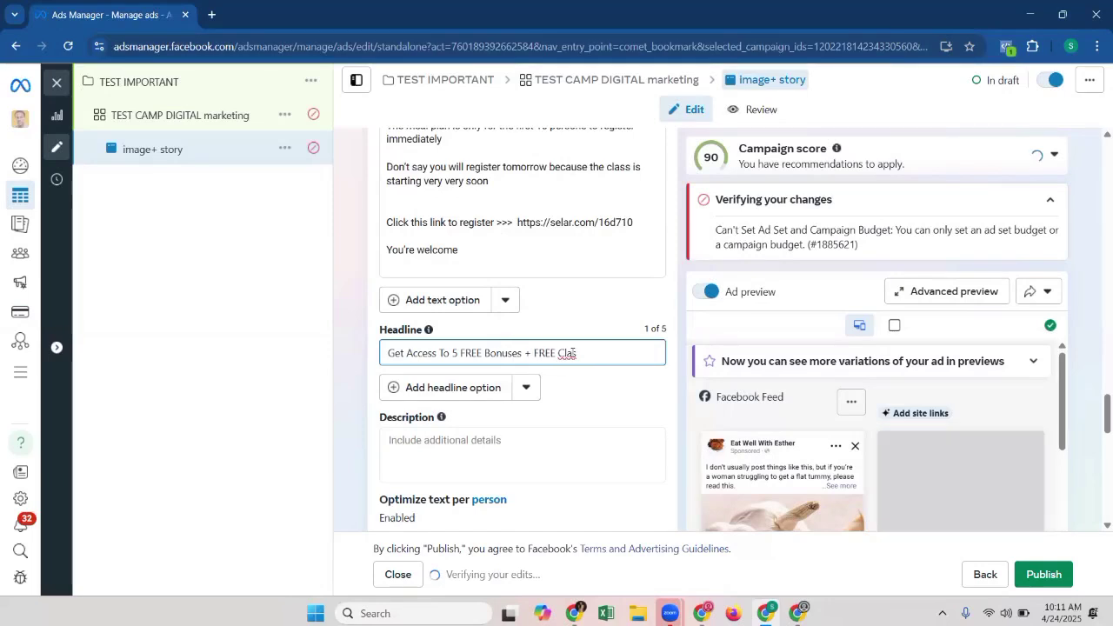
right_click(571, 355)
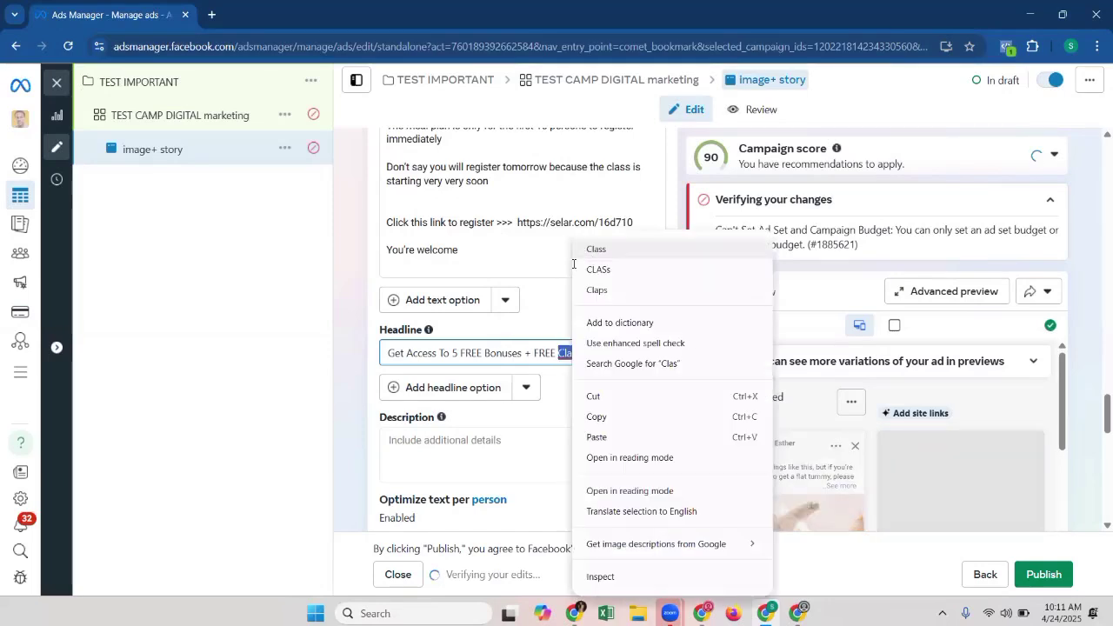
left_click(595, 249)
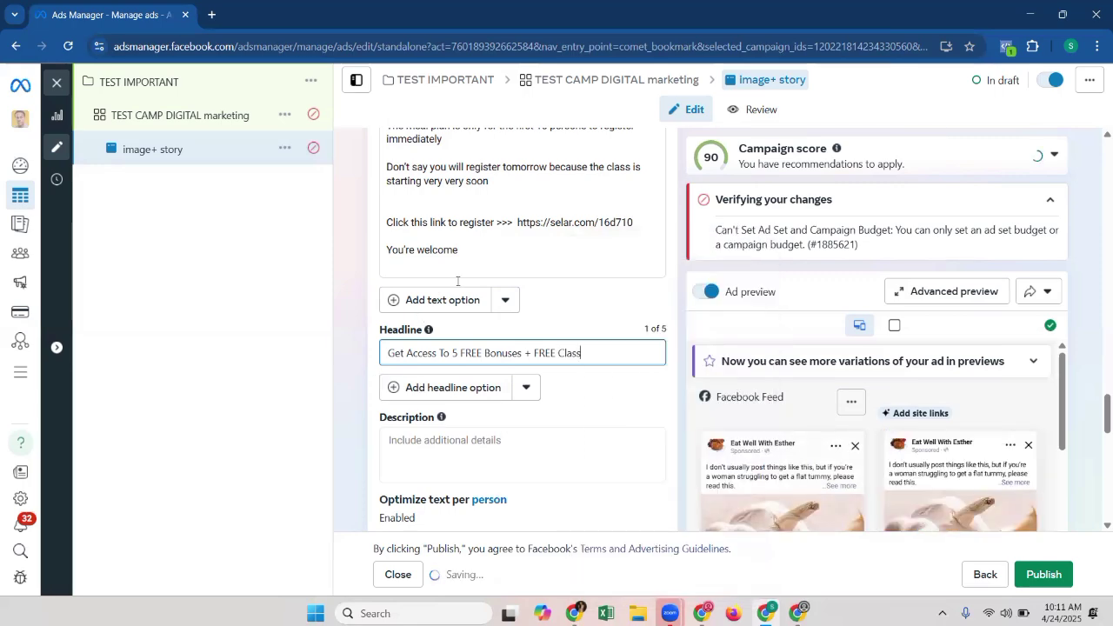
- Leave the ad's description blank and choose Learn more as the call to action
scroll(504, 339, "up", 2)
scroll(591, 258, "down", 5)
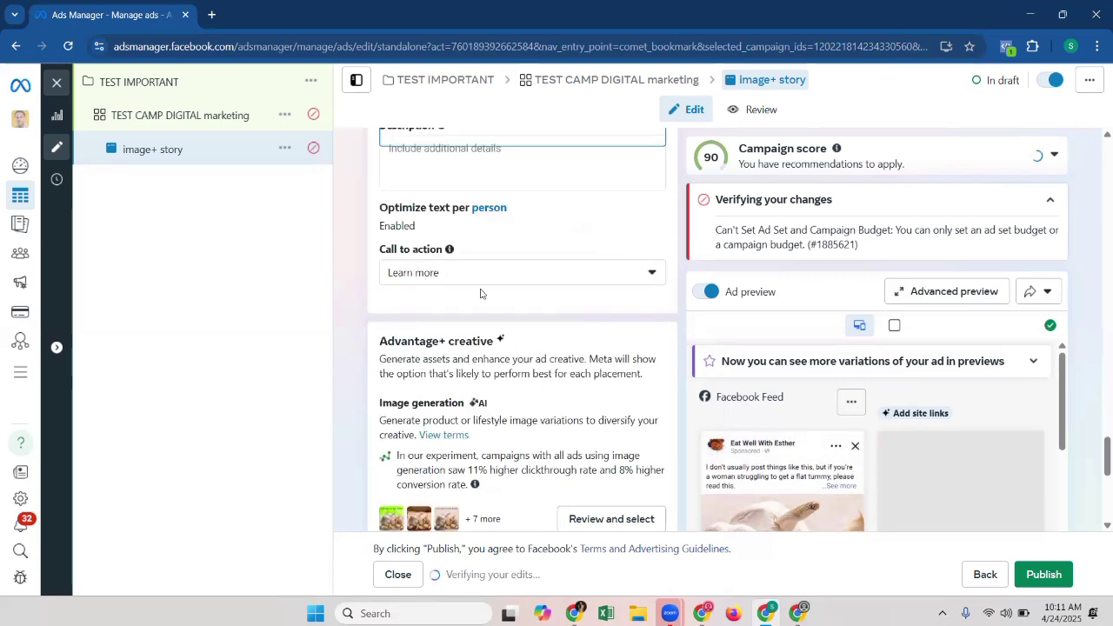
scroll(485, 294, "up", 3)
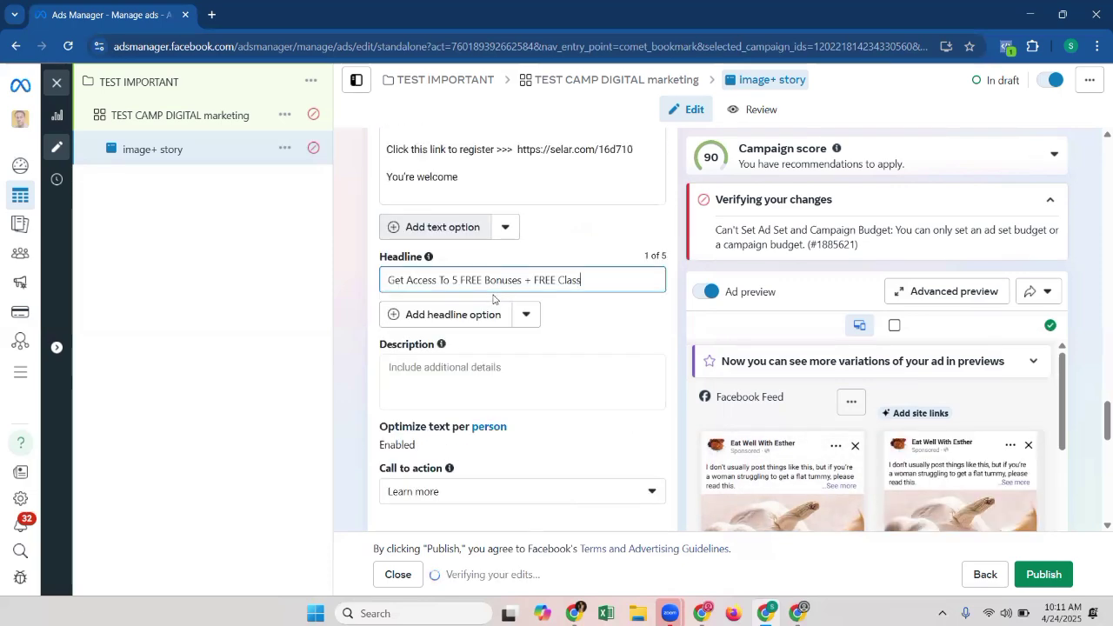
scroll(452, 217, "down", 2)
left_click(452, 220)
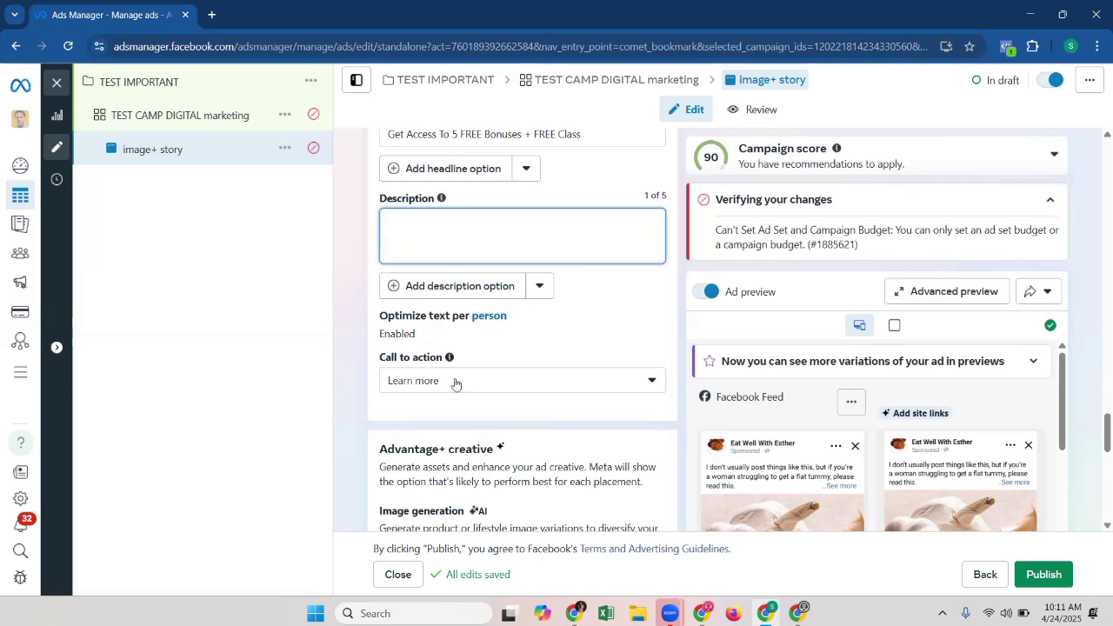
left_click(454, 383)
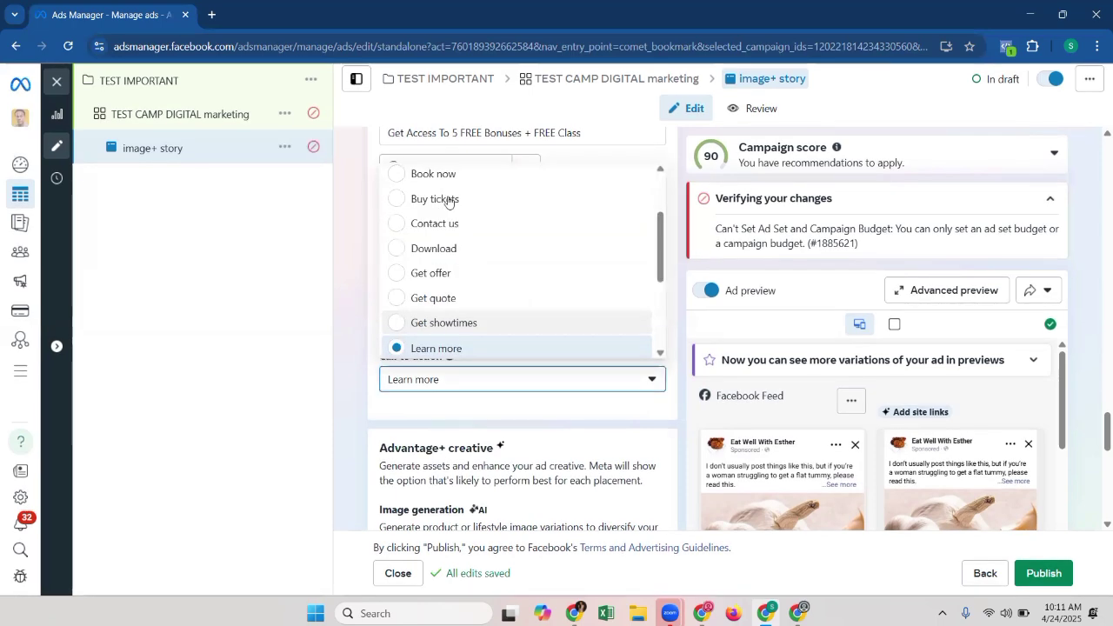
scroll(470, 320, "down", 1)
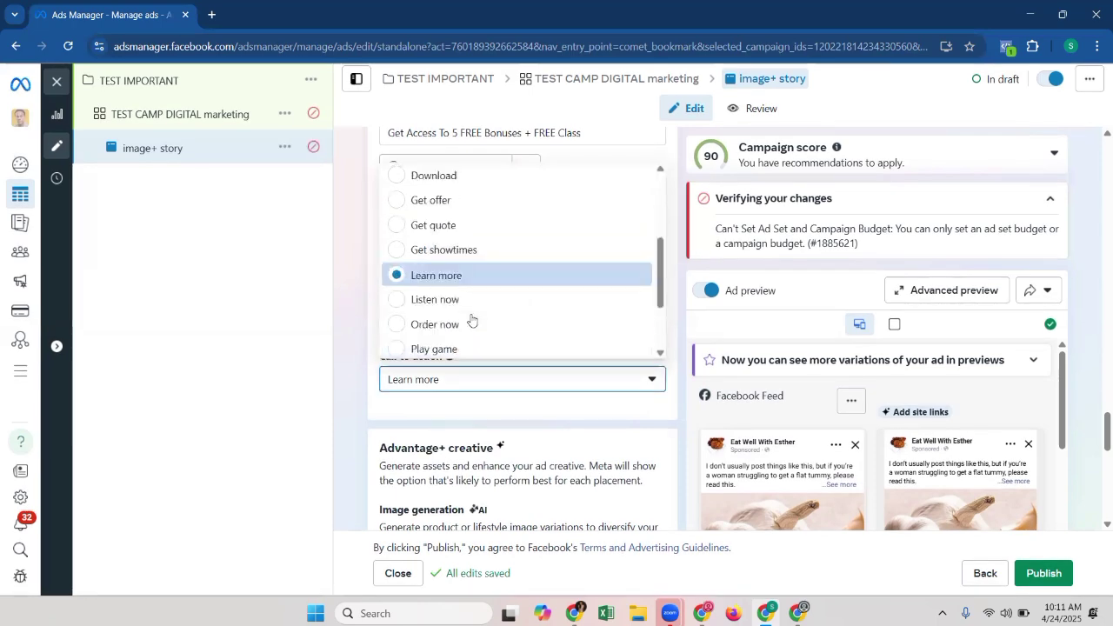
scroll(467, 258, "up", 2)
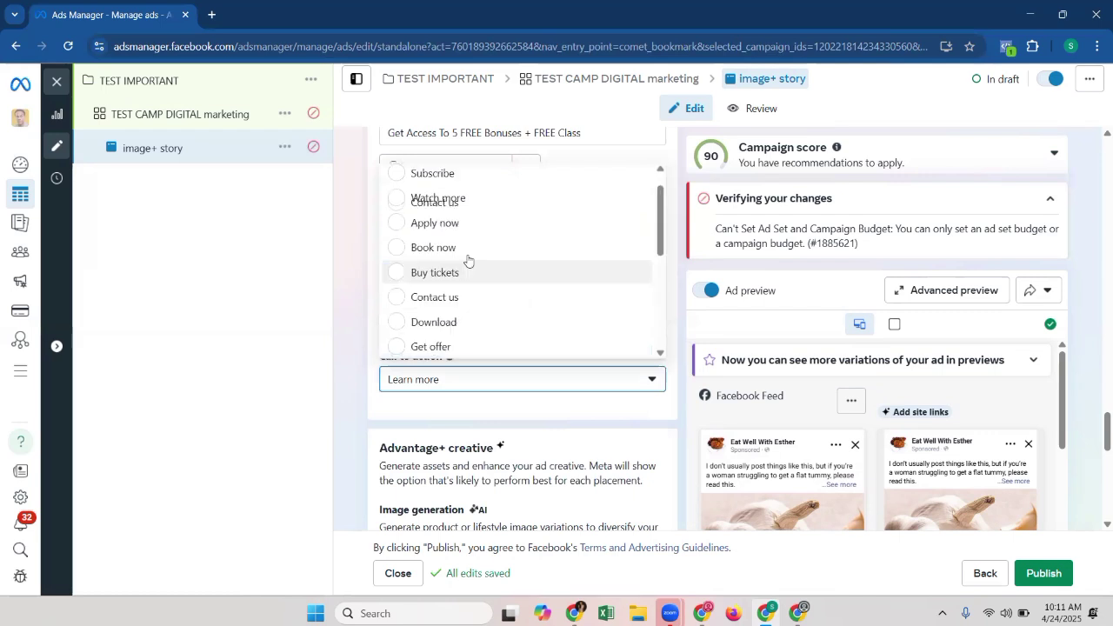
scroll(467, 258, "down", 1)
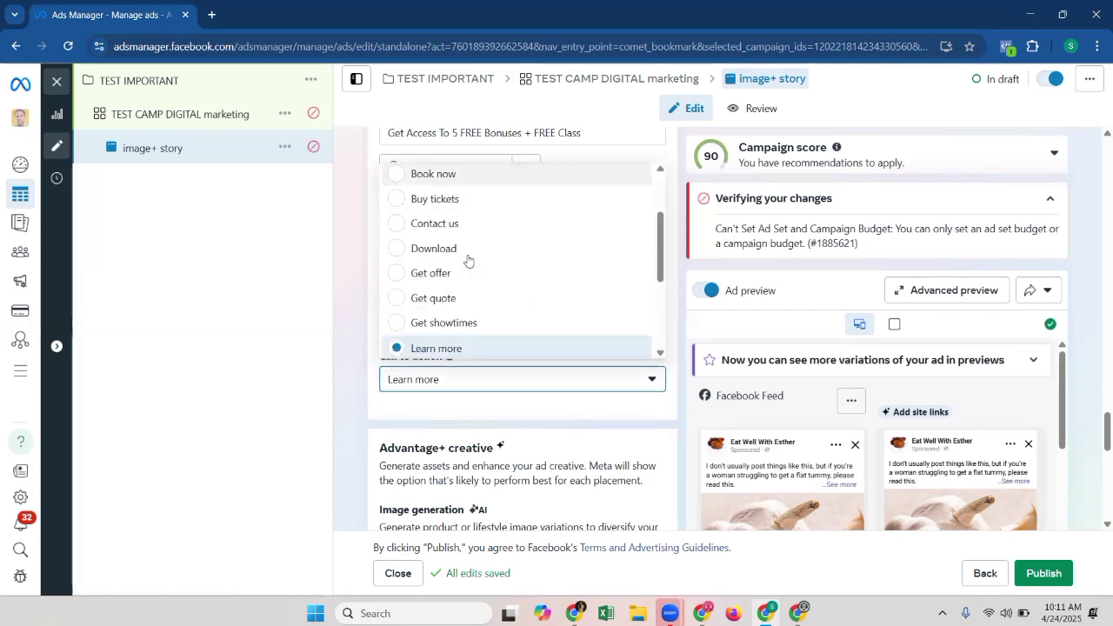
left_click(460, 347)
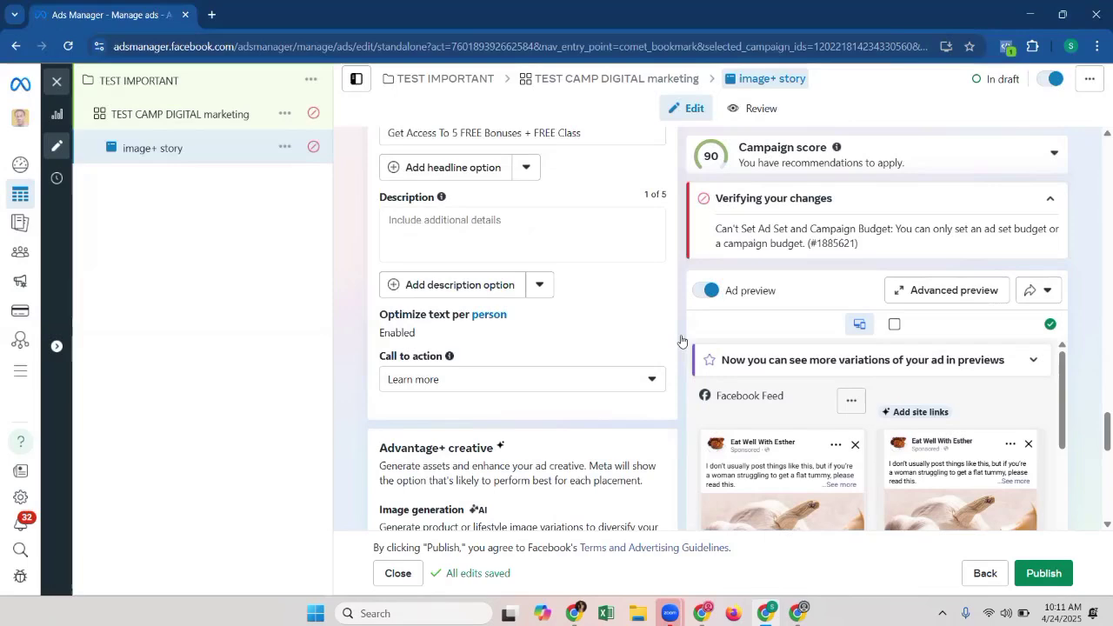
scroll(631, 339, "down", 8)
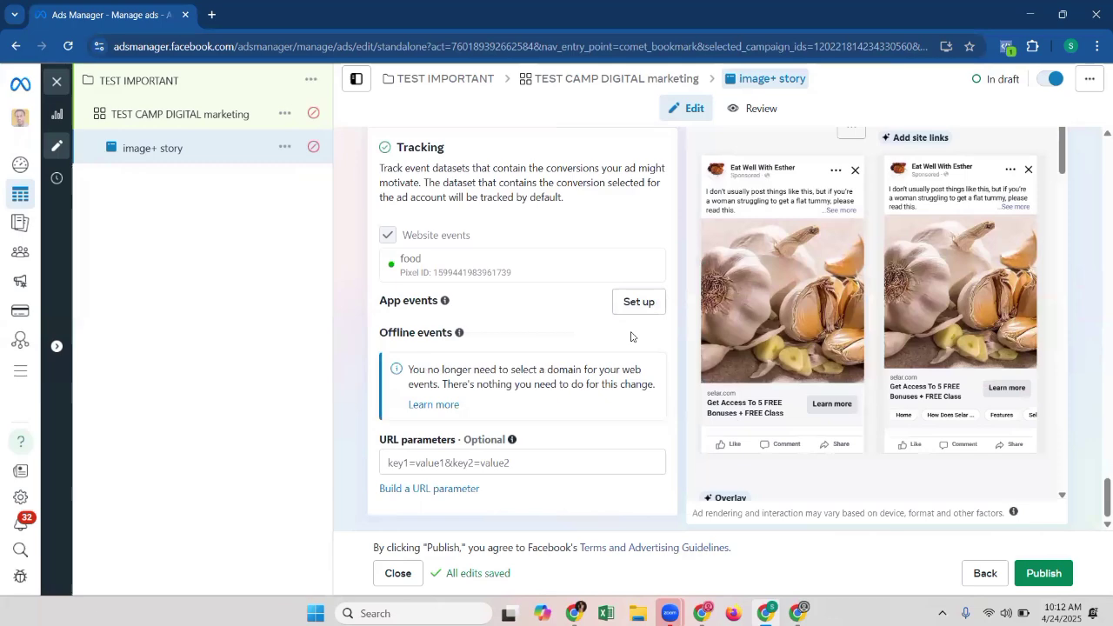
- Review the image+ story ad's settings from tracking back up to the ad setup, including the budget error
scroll(631, 336, "up", 5)
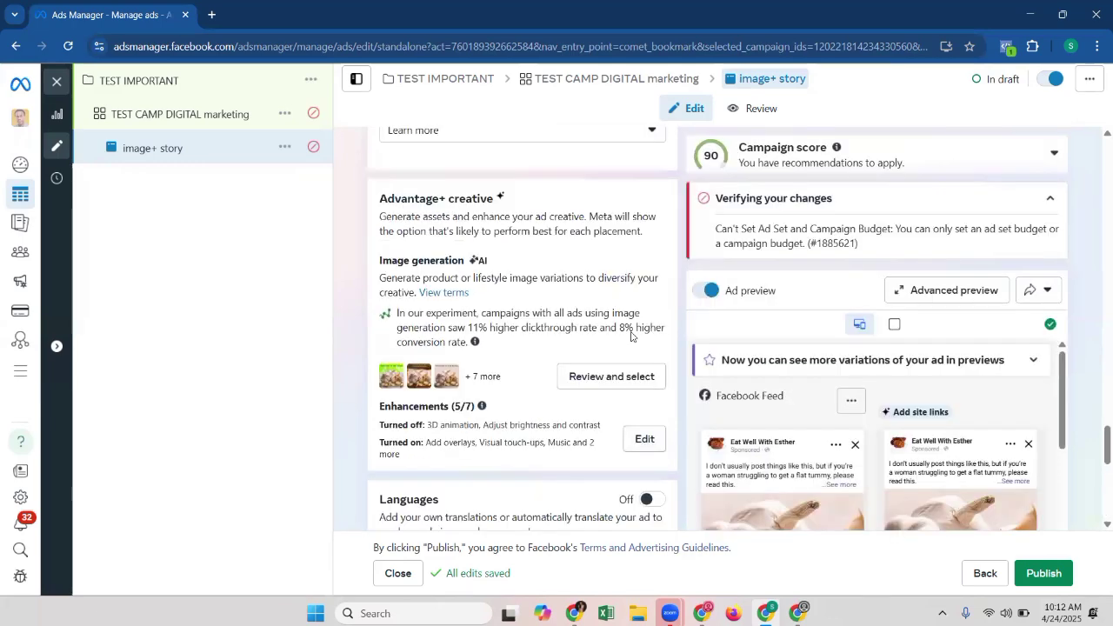
scroll(631, 337, "up", 5)
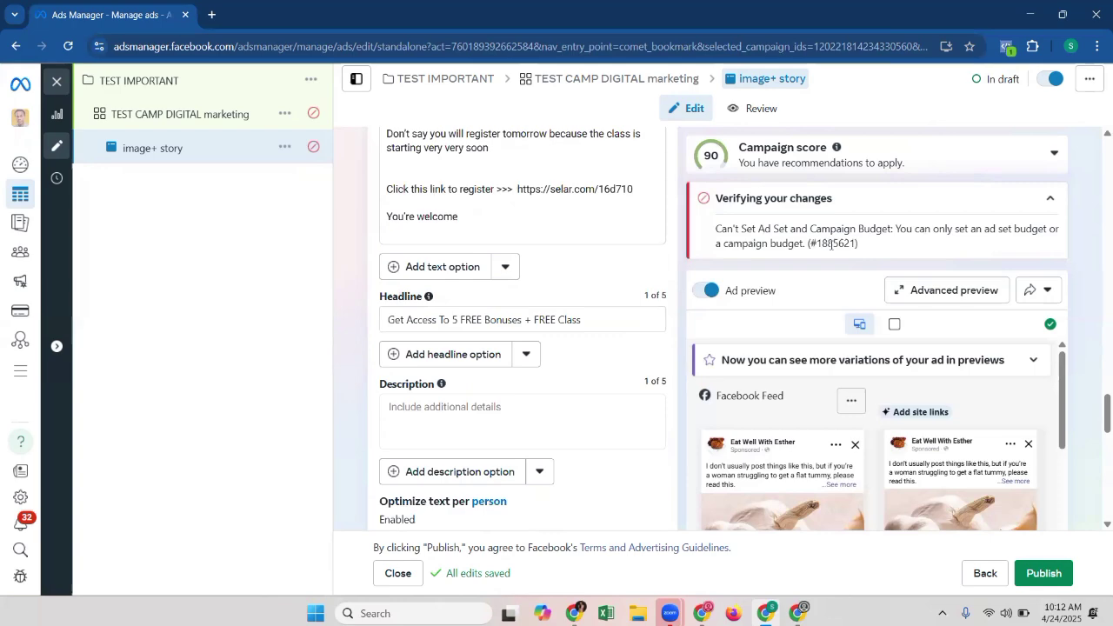
scroll(589, 255, "up", 4)
scroll(603, 280, "up", 2)
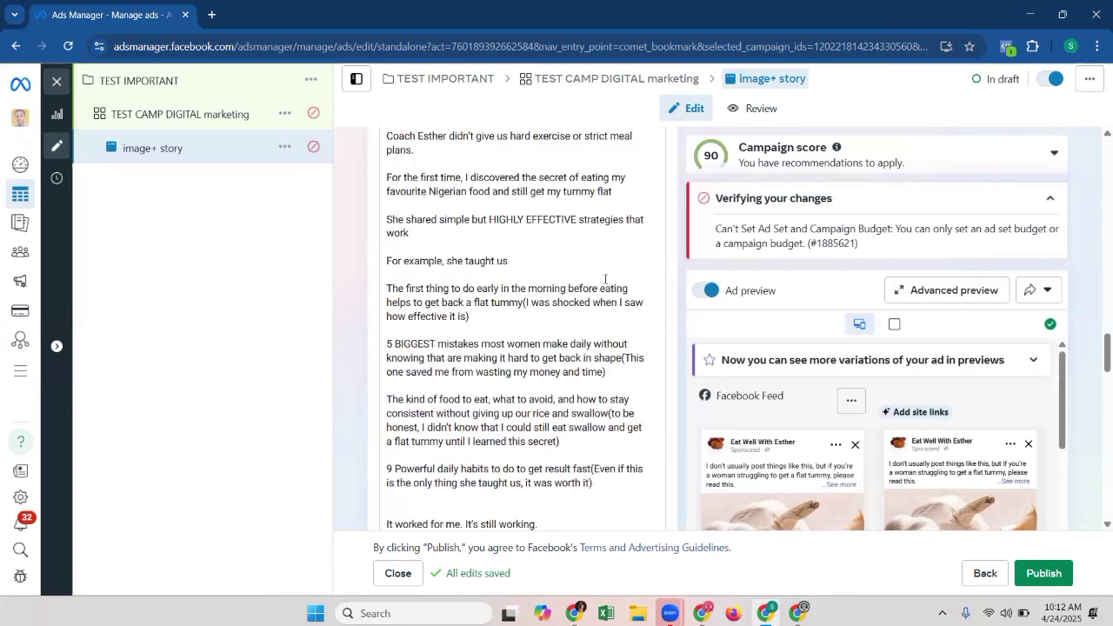
scroll(605, 279, "up", 5)
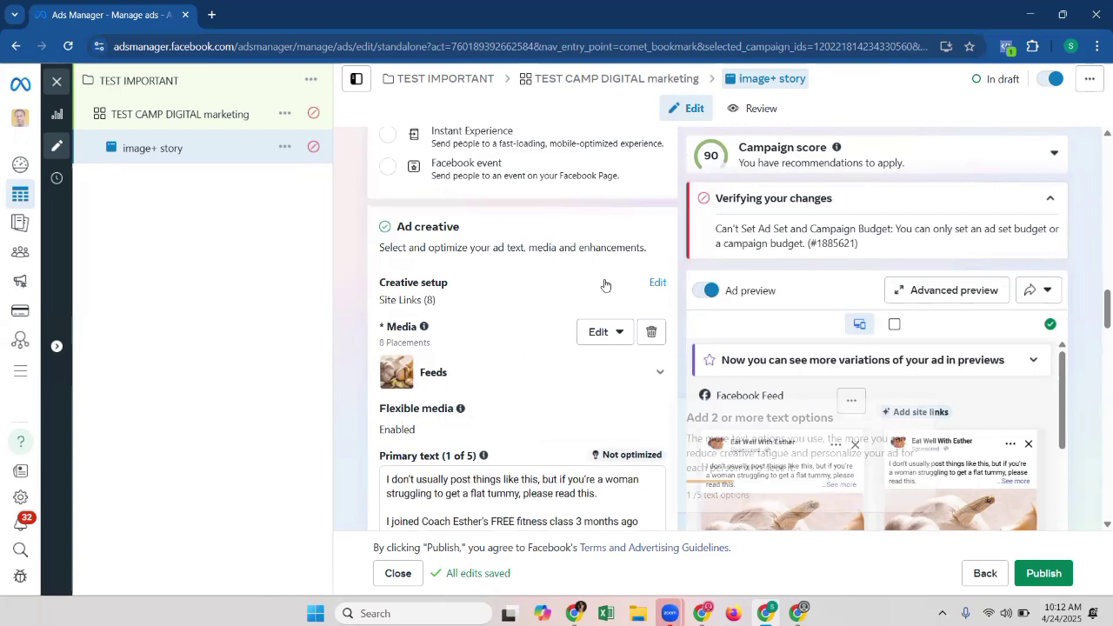
scroll(605, 285, "up", 2)
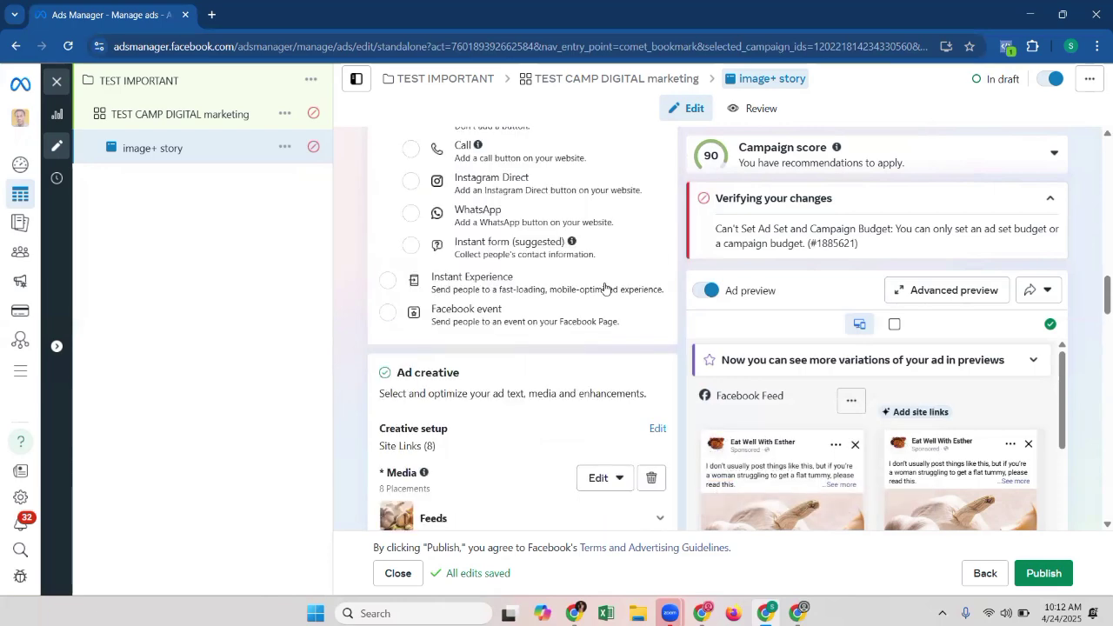
scroll(604, 288, "up", 2)
scroll(605, 288, "up", 4)
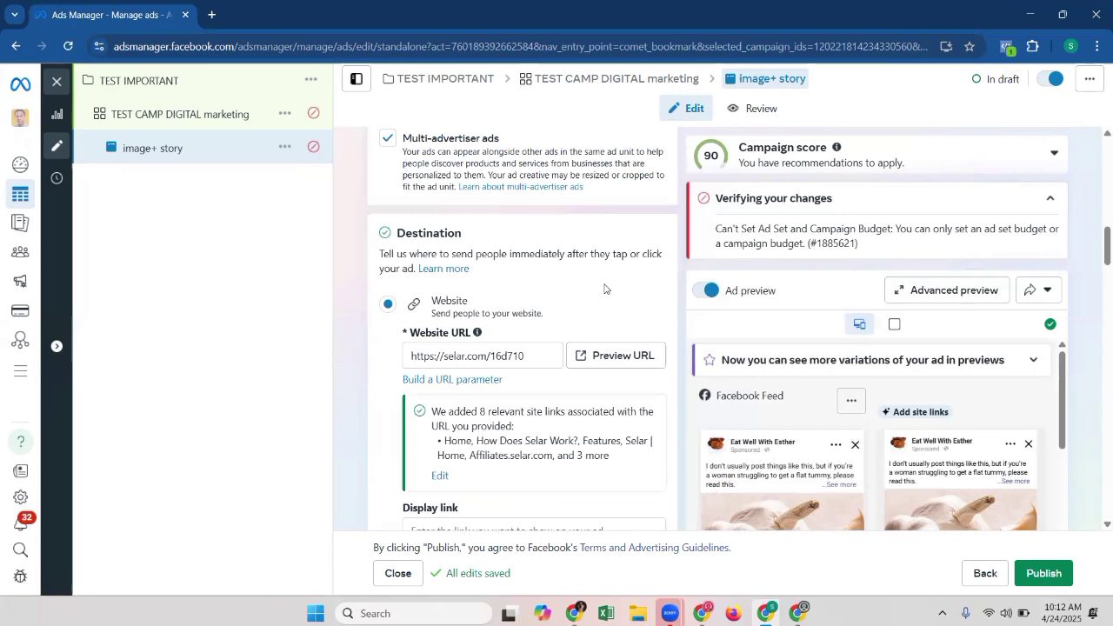
scroll(605, 289, "up", 9)
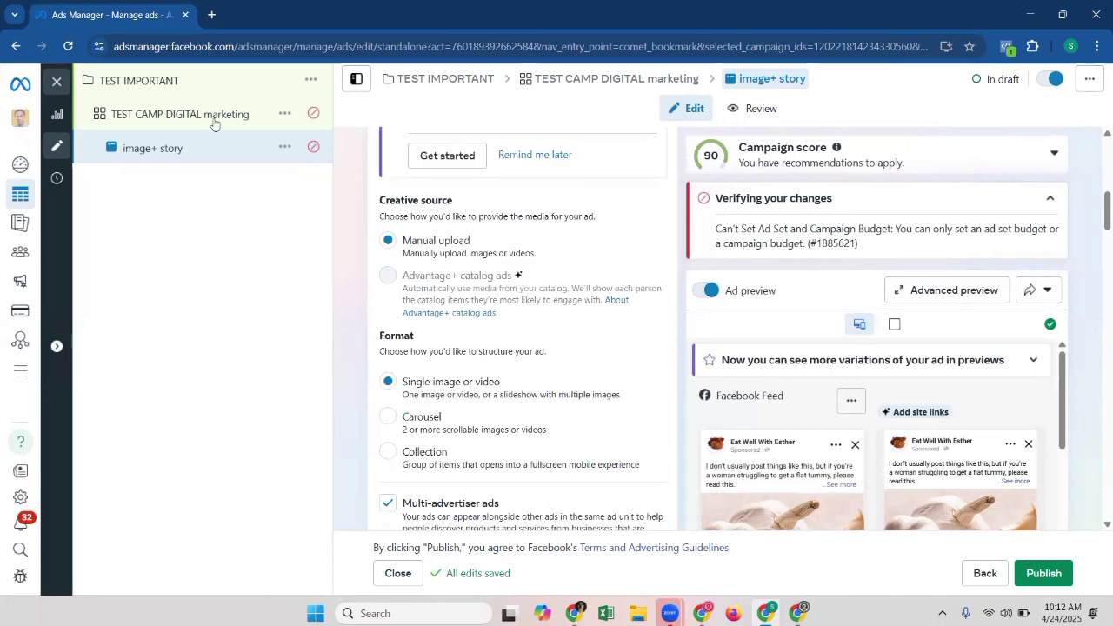
- Set the TEST IMPORTANT campaign's budget strategy to Ad set budget
left_click(213, 120)
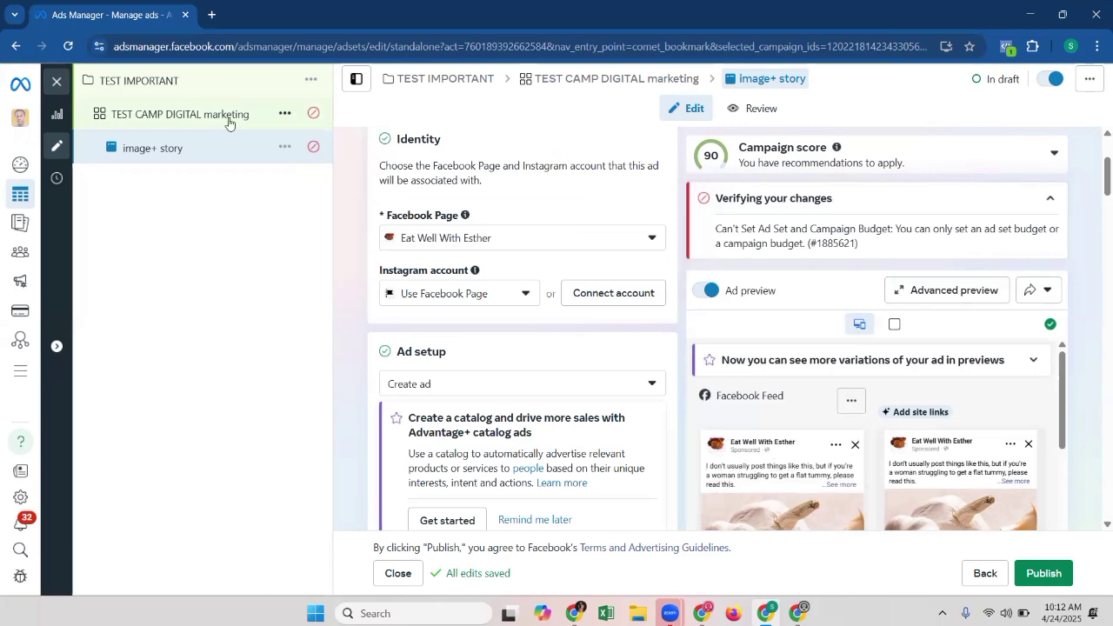
scroll(540, 284, "down", 5)
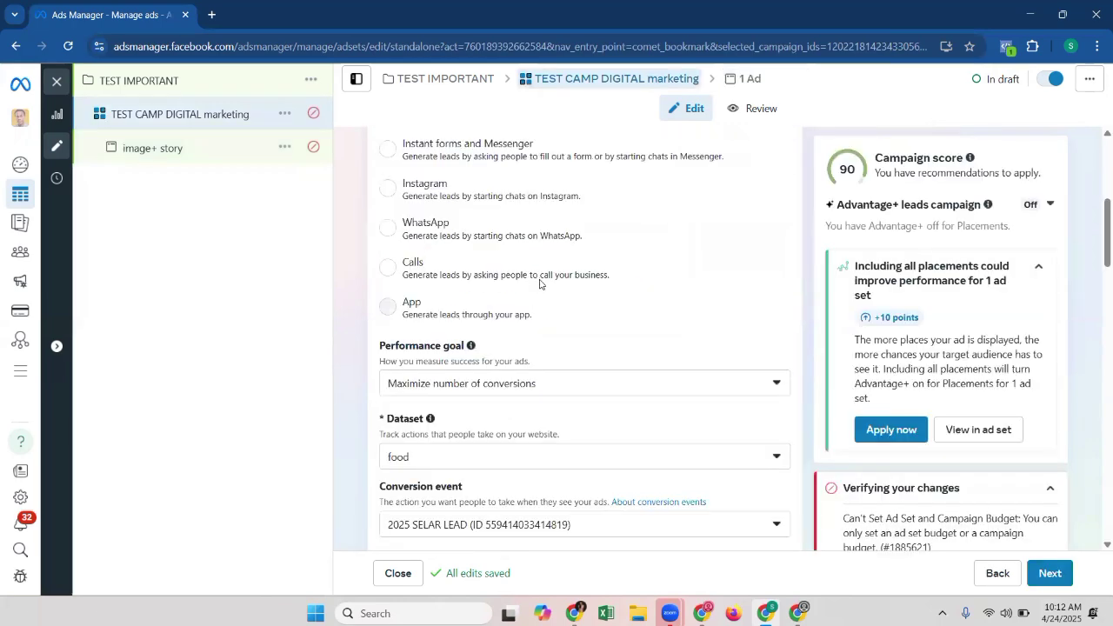
scroll(540, 284, "down", 5)
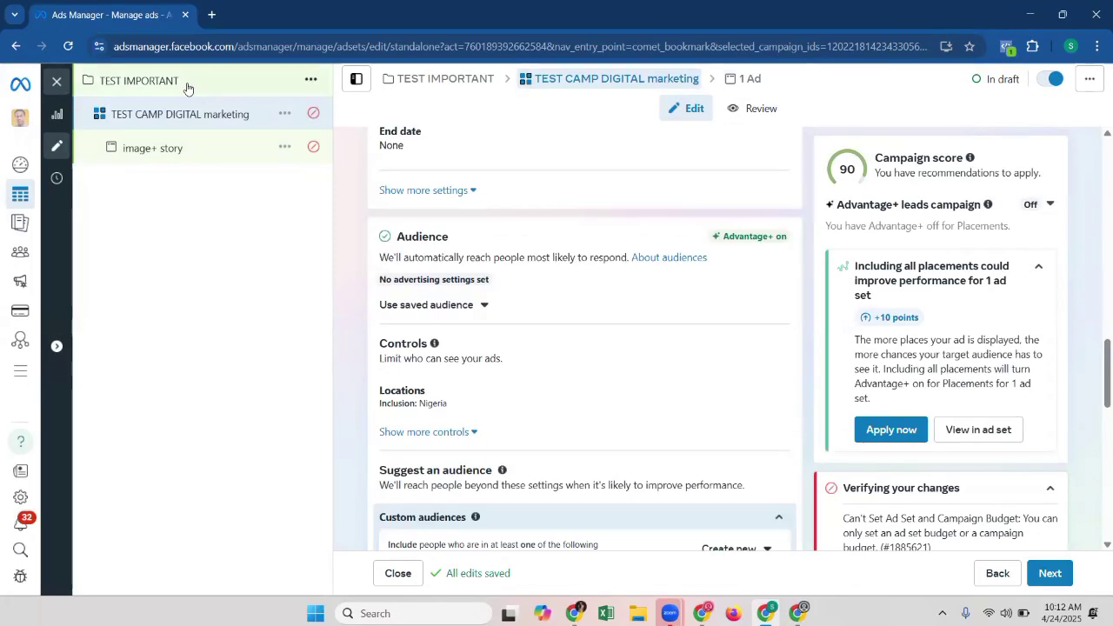
left_click(187, 86)
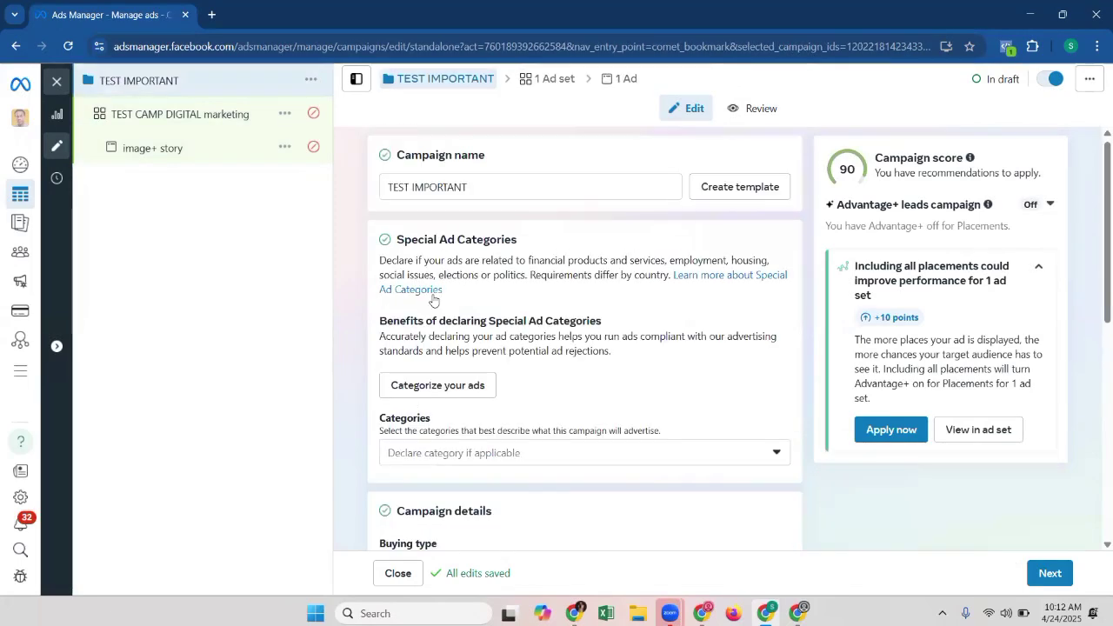
scroll(446, 309, "down", 4)
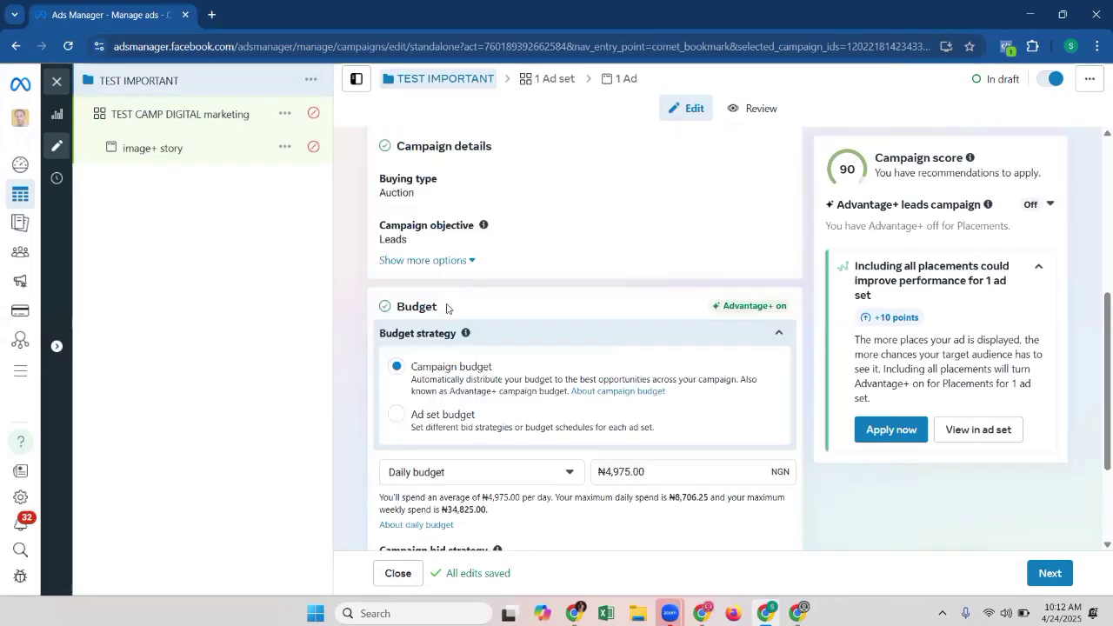
left_click(395, 415)
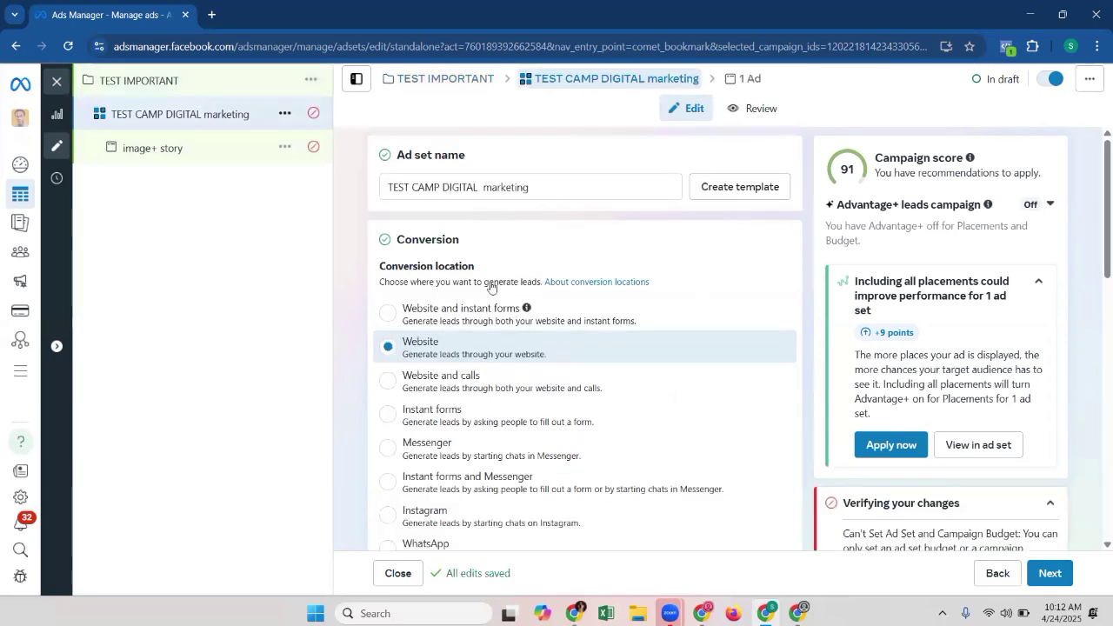
- Review the TEST CAMP DIGITAL marketing ad set's conversion, budget, schedule, audience and placement settings
scroll(491, 281, "down", 2)
scroll(495, 280, "down", 3)
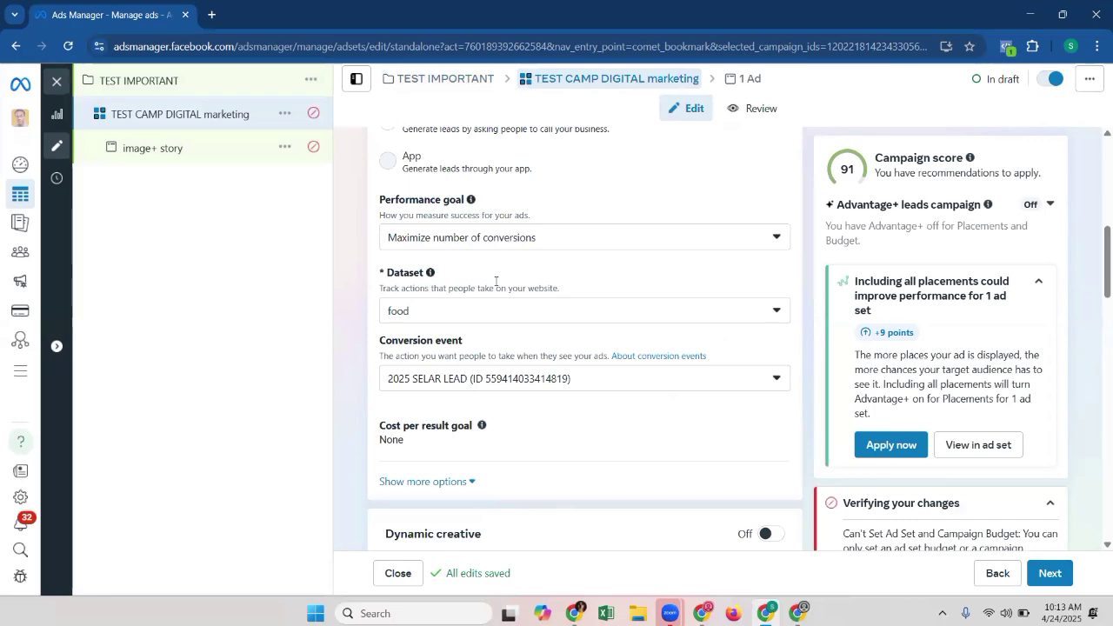
scroll(495, 281, "down", 1)
scroll(498, 281, "down", 2)
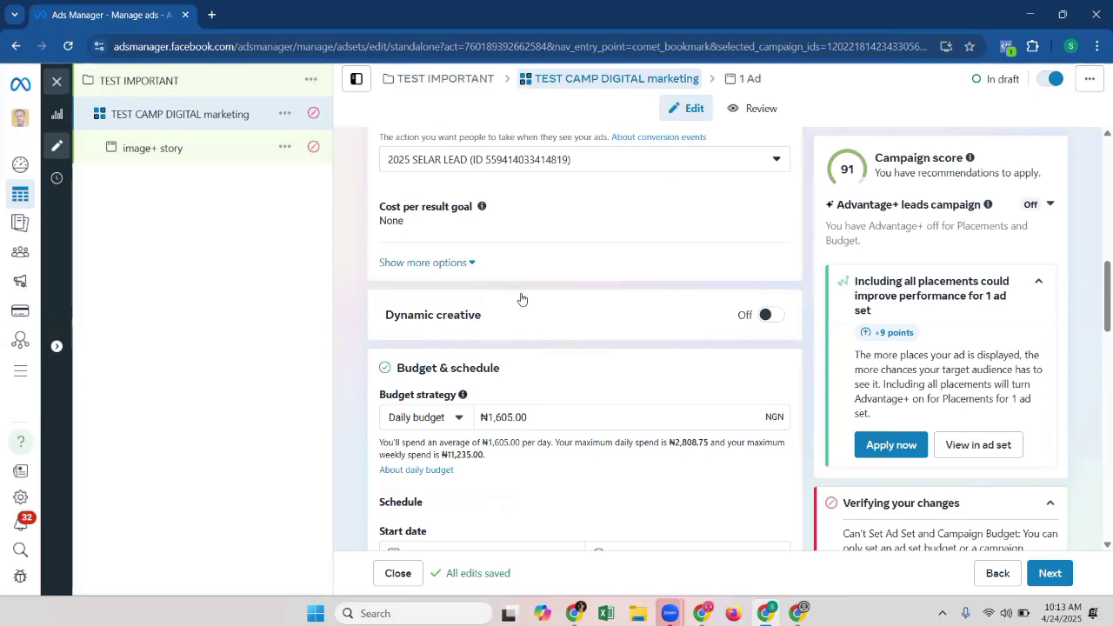
scroll(523, 320, "down", 1)
scroll(525, 327, "down", 5)
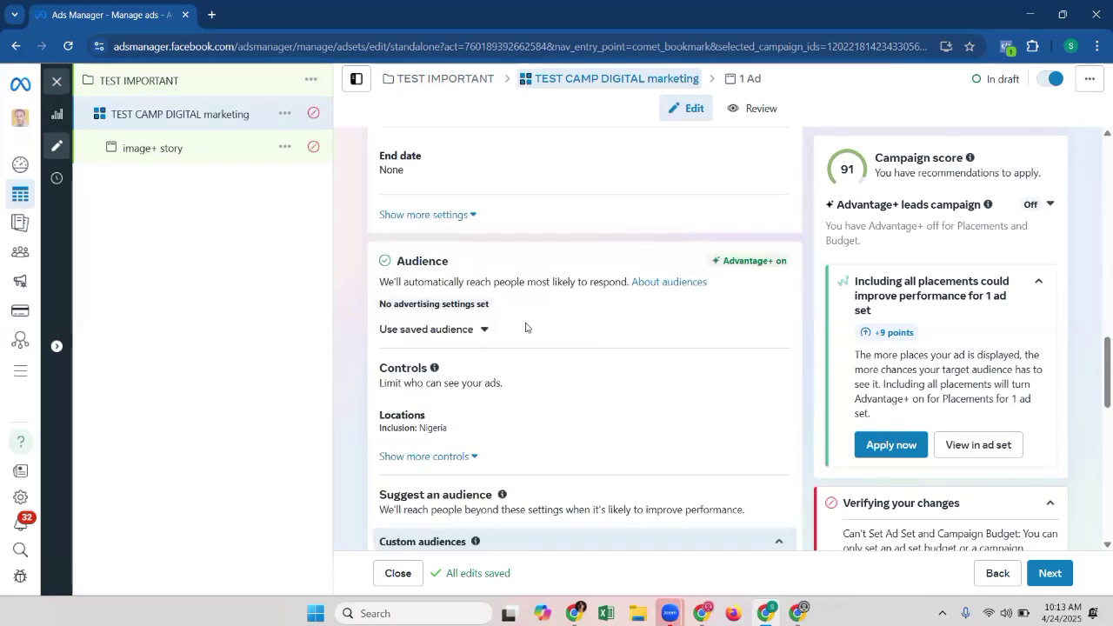
scroll(525, 322, "down", 5)
scroll(524, 310, "up", 1)
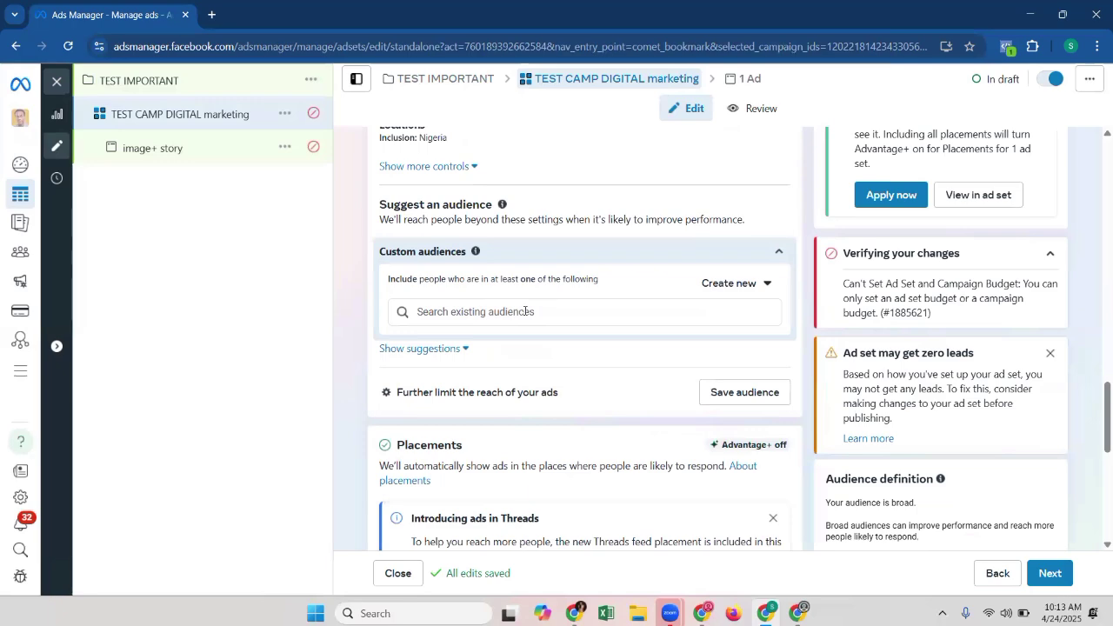
scroll(524, 311, "down", 2)
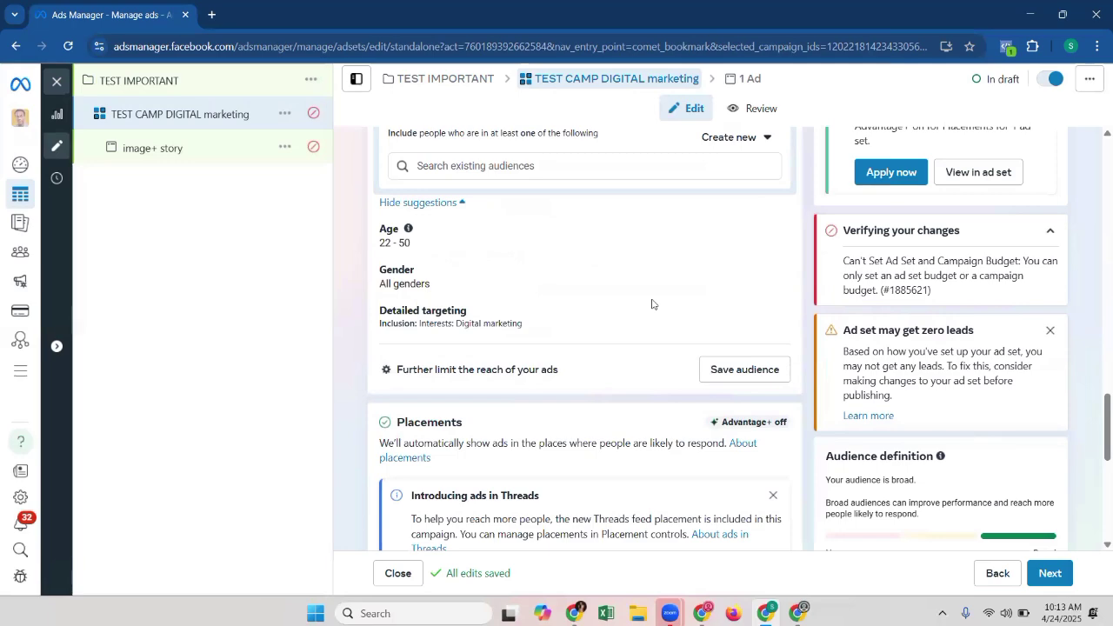
scroll(623, 322, "down", 5)
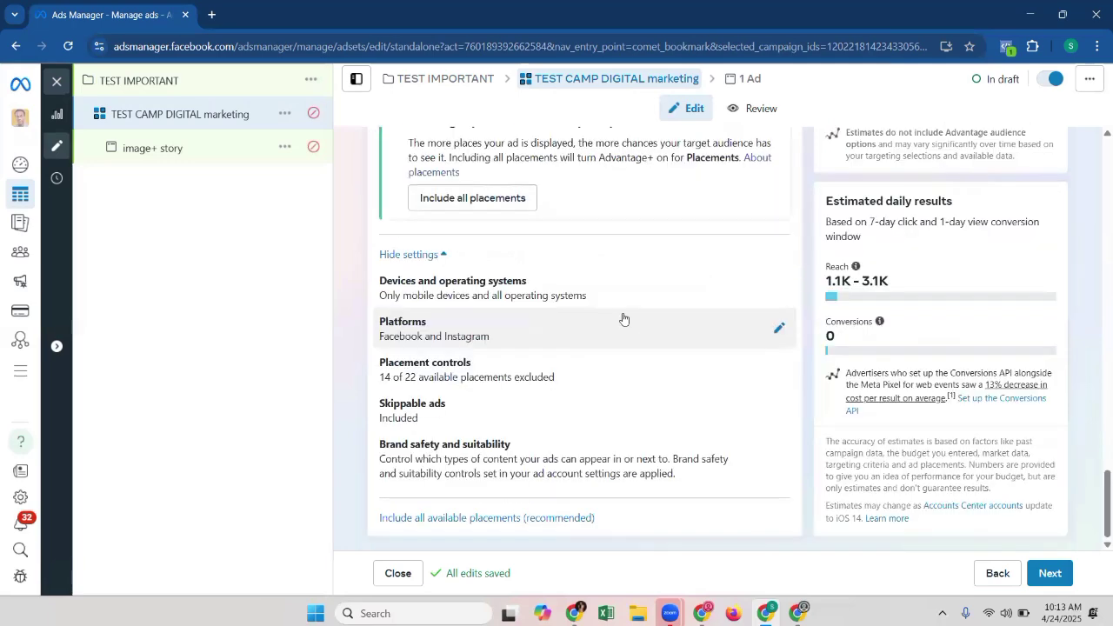
- Review the image+ story ad's setup, destination, creative and primary text together with its feed preview
left_click(162, 139)
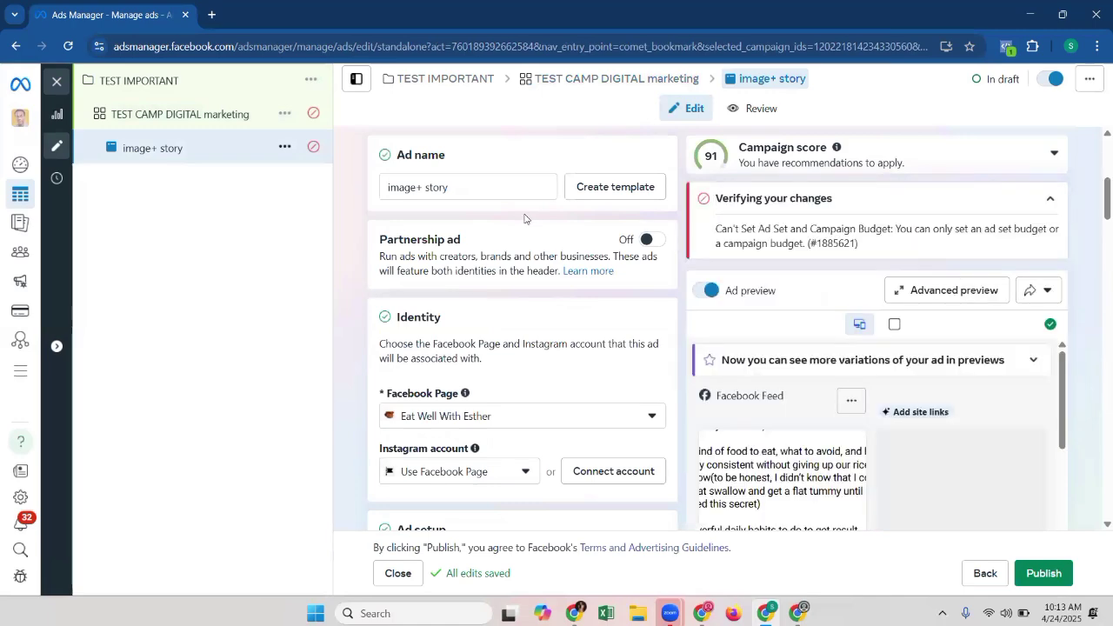
scroll(524, 218, "down", 4)
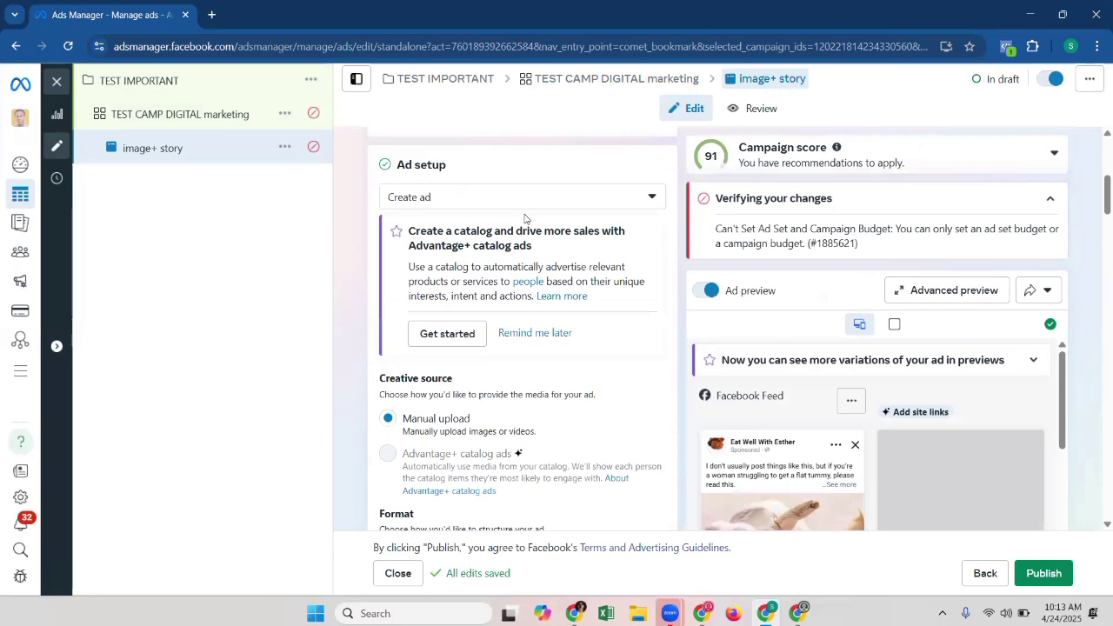
scroll(522, 218, "down", 3)
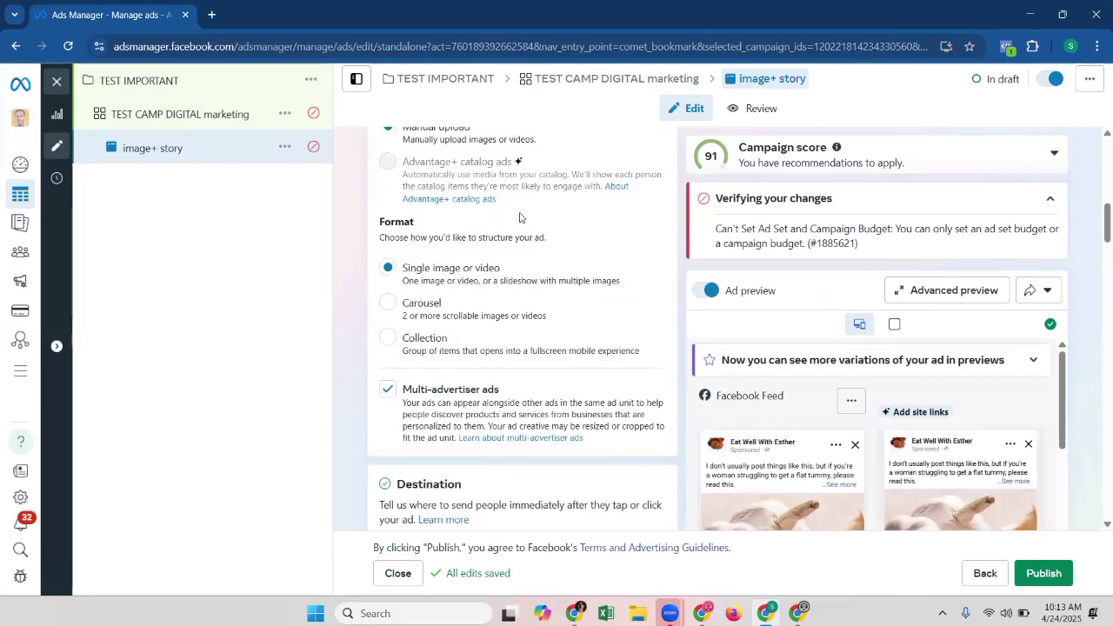
scroll(549, 252, "down", 3)
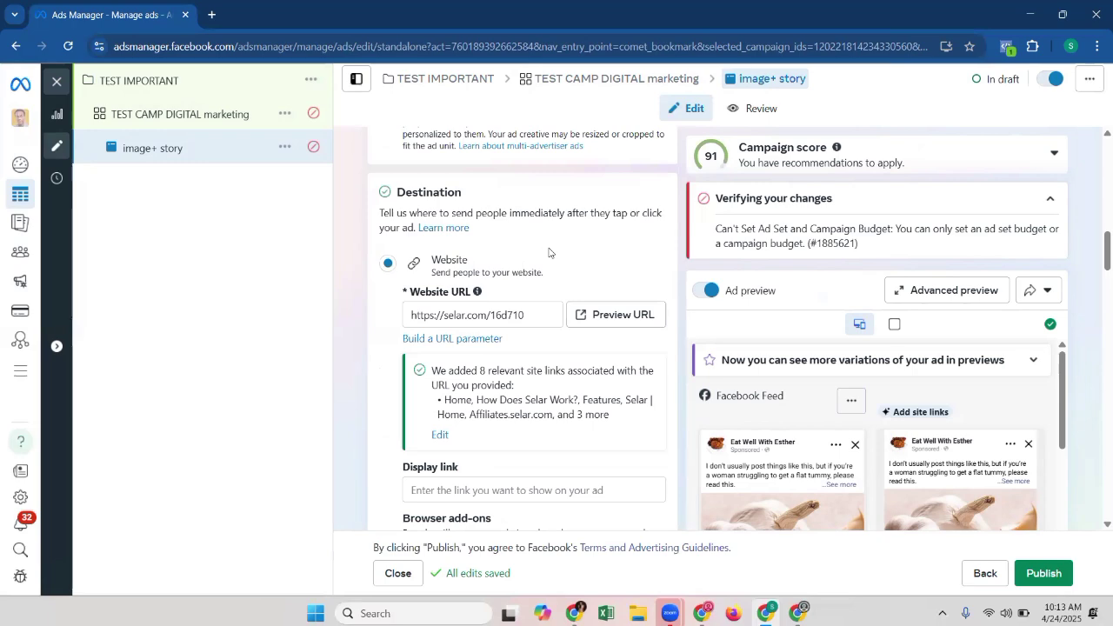
scroll(545, 251, "down", 3)
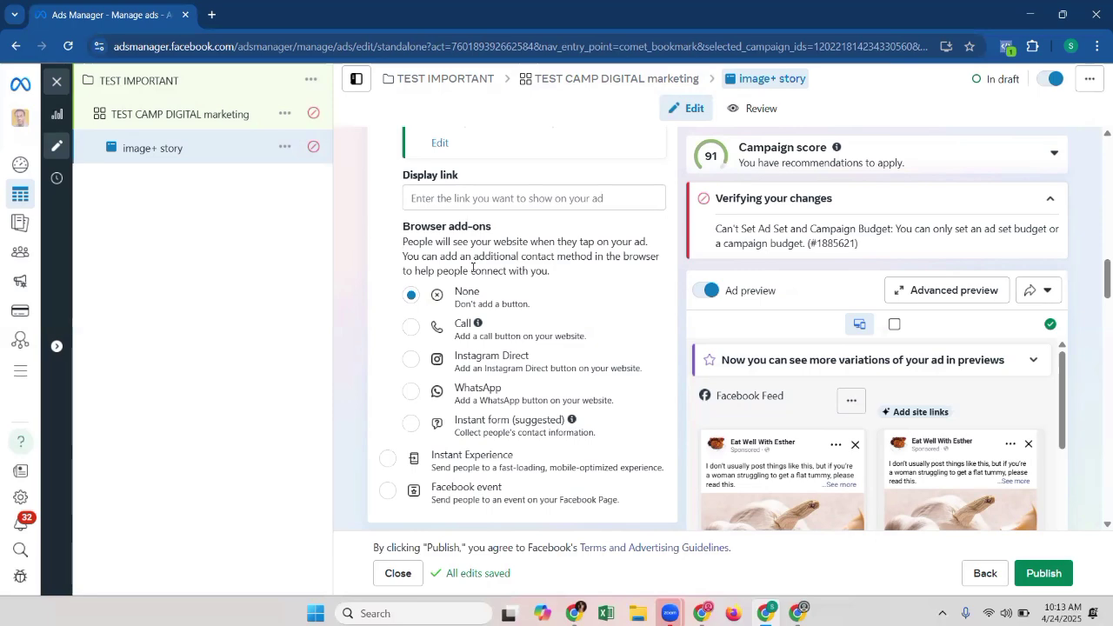
scroll(417, 258, "down", 3)
scroll(403, 226, "down", 3)
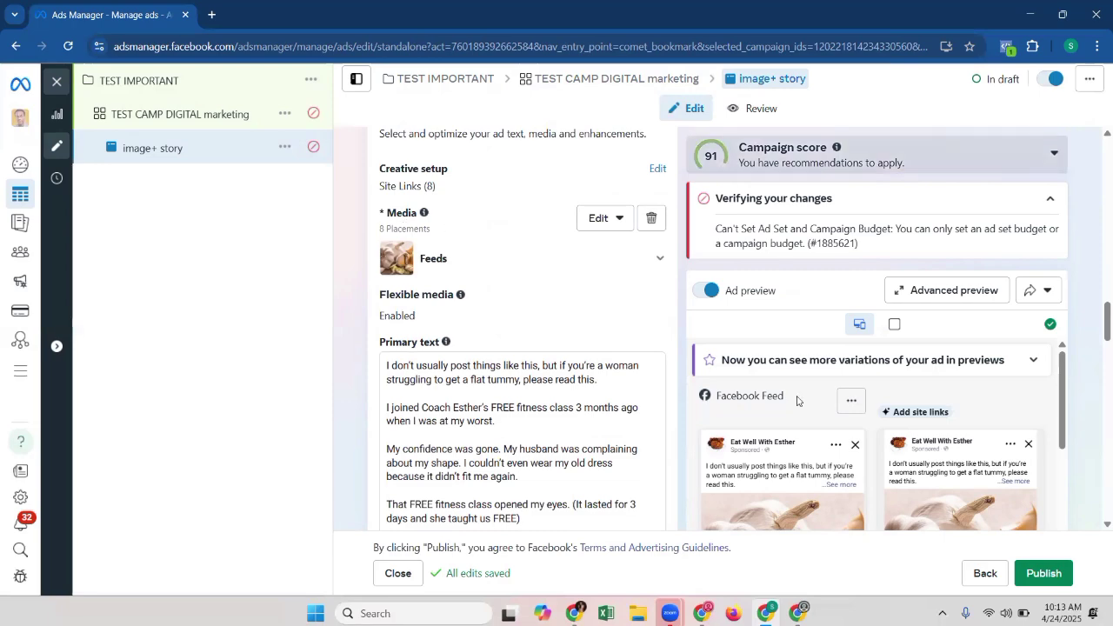
scroll(798, 391, "down", 3)
scroll(801, 386, "up", 3)
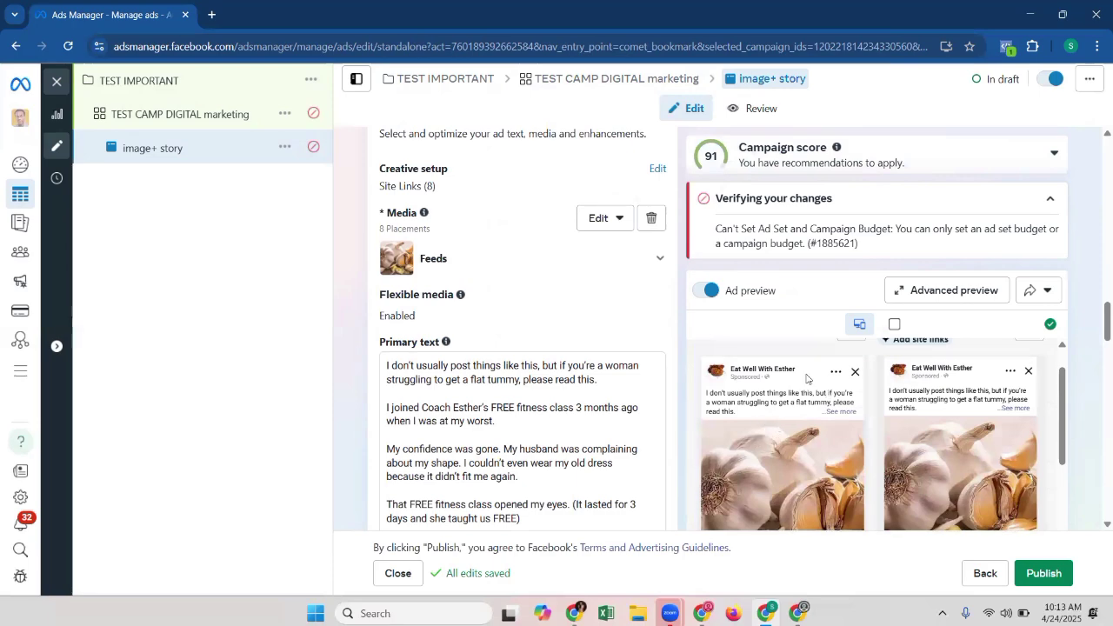
scroll(956, 485, "down", 1)
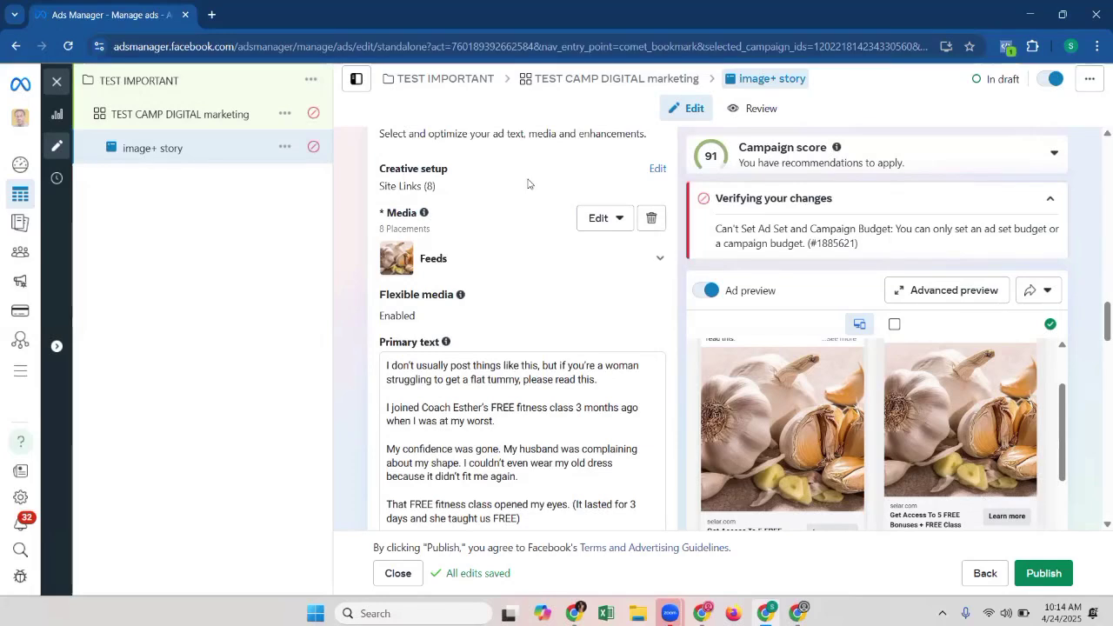
- Remove every site link from the image+ story ad's creative setup, from Home to Learn - Selar.com, and save the setup
left_click(657, 169)
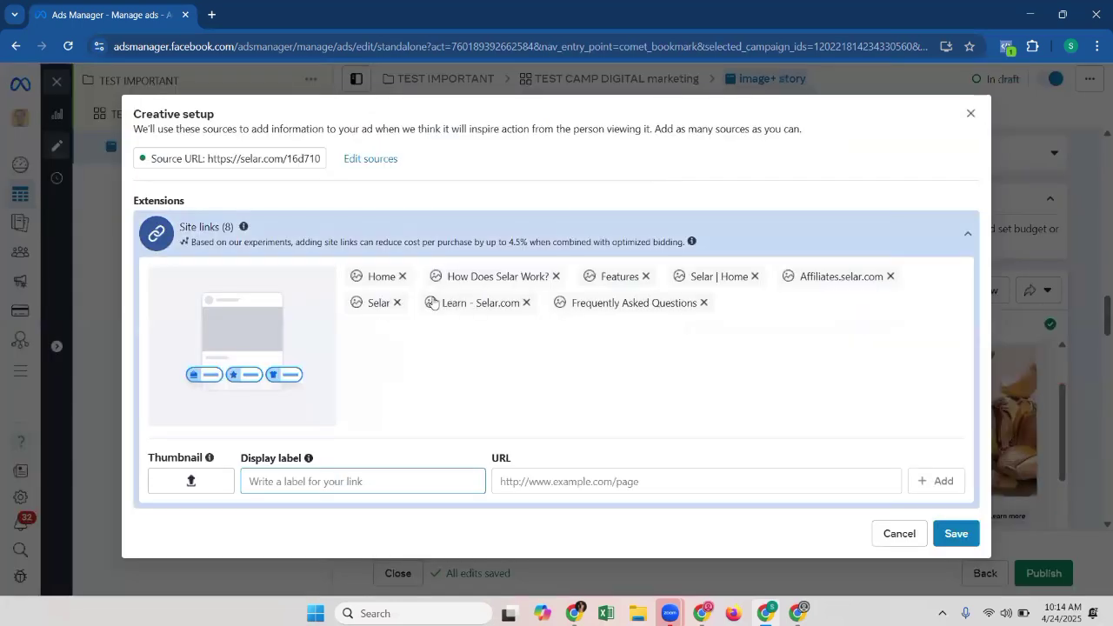
left_click(403, 276)
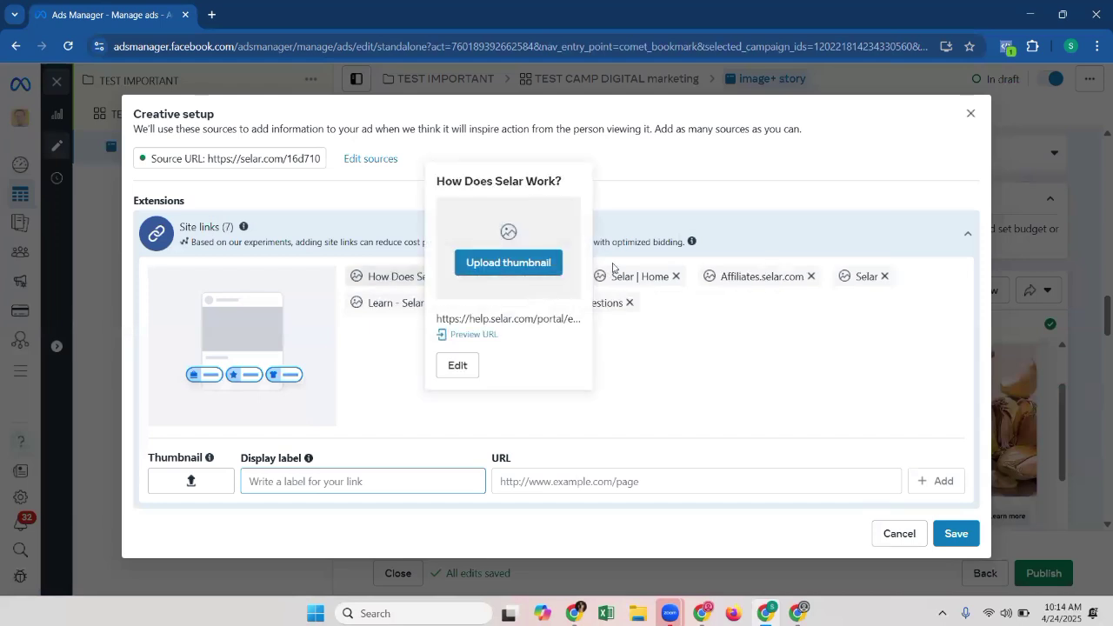
left_click(675, 277)
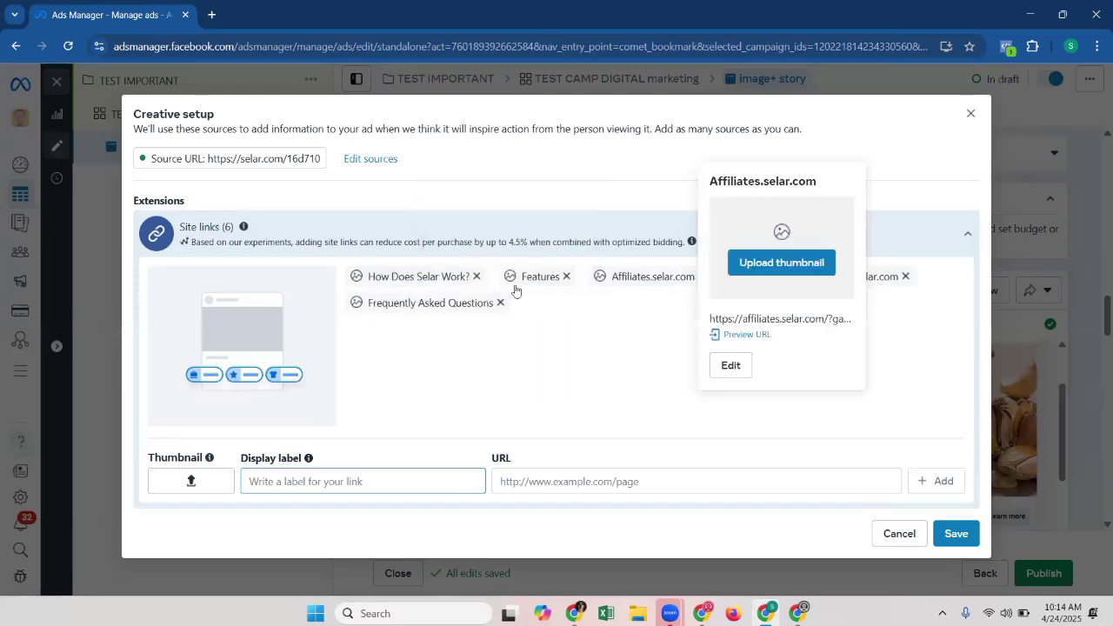
left_click(566, 276)
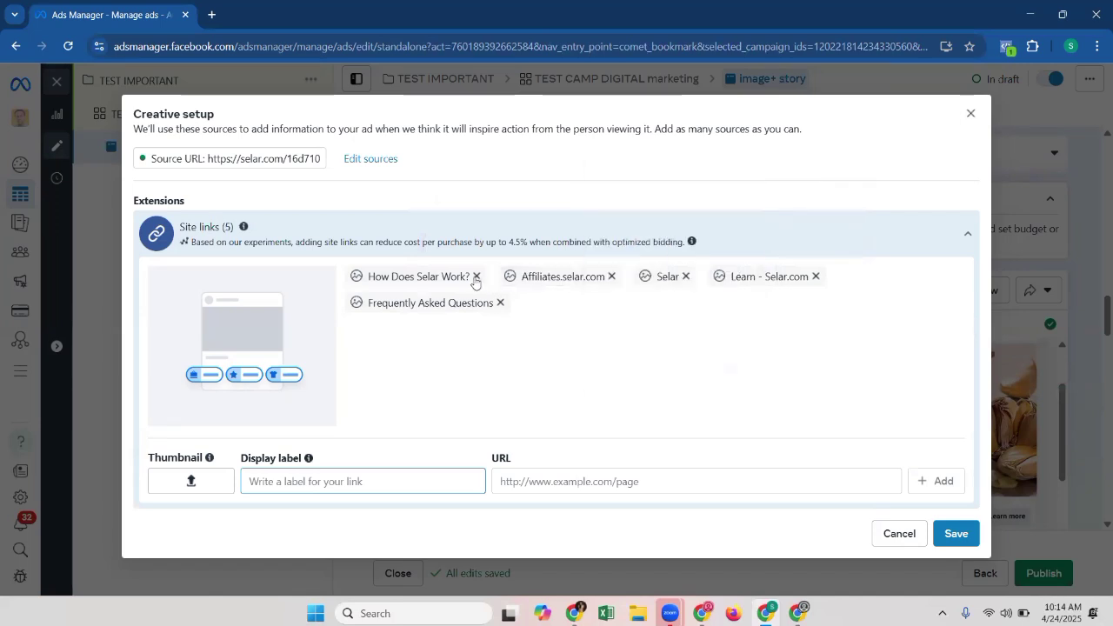
left_click(476, 277)
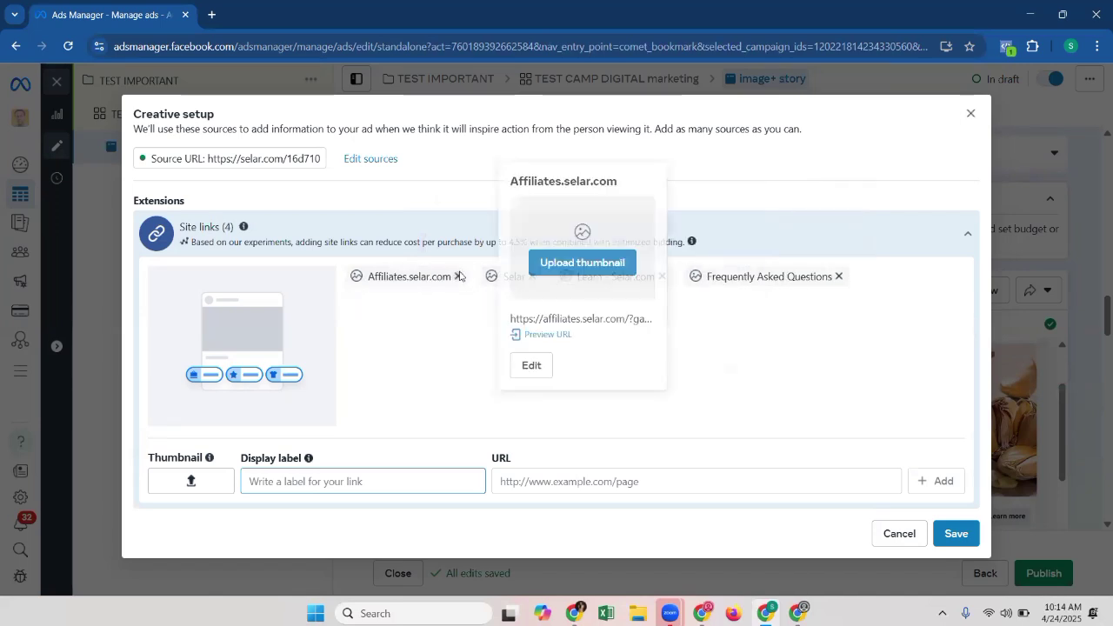
left_click(459, 276)
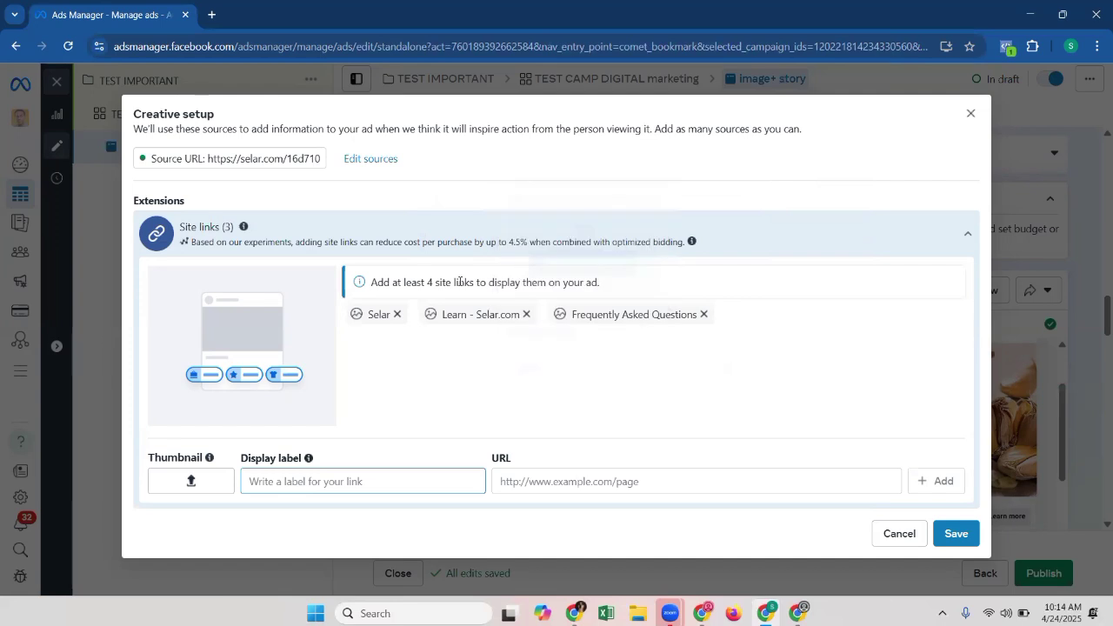
left_click(400, 315)
left_click(402, 313)
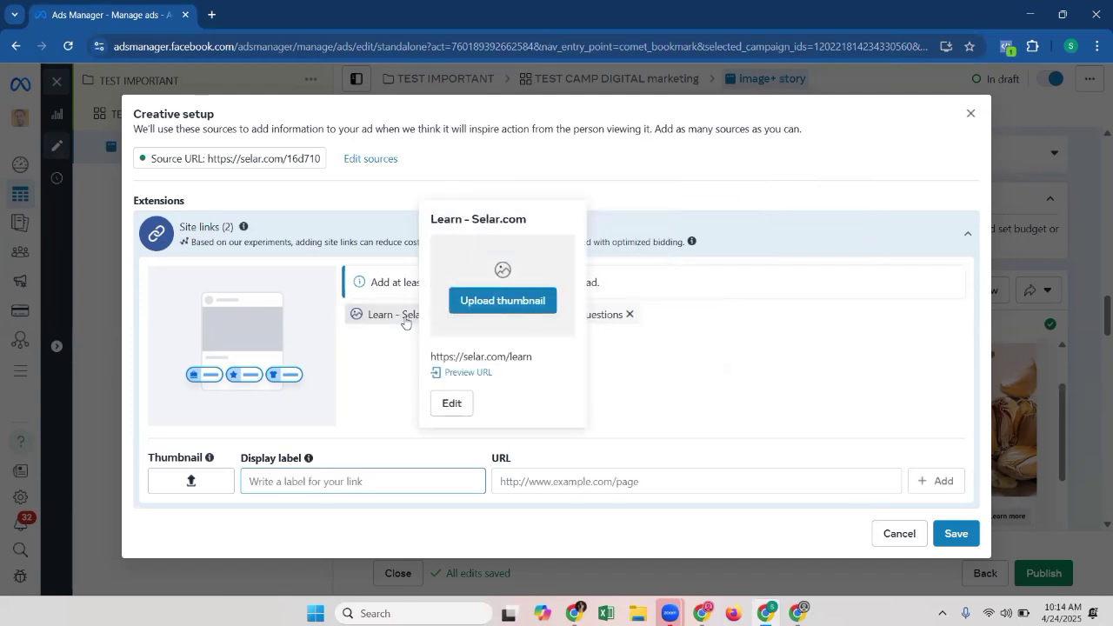
mouse_move(570, 322)
left_click(629, 314)
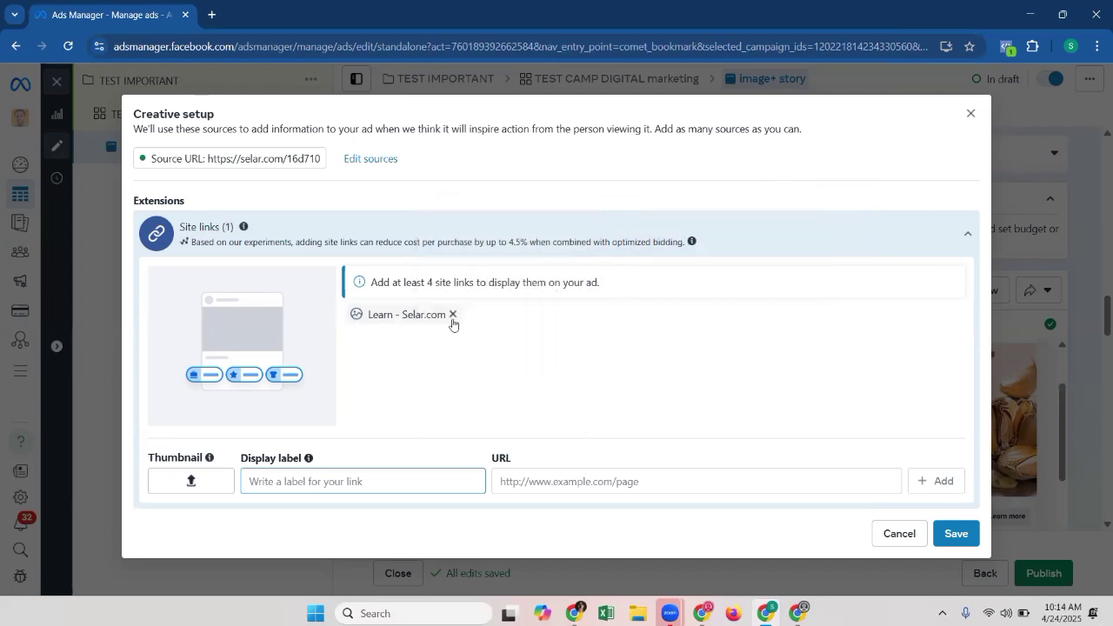
left_click(452, 315)
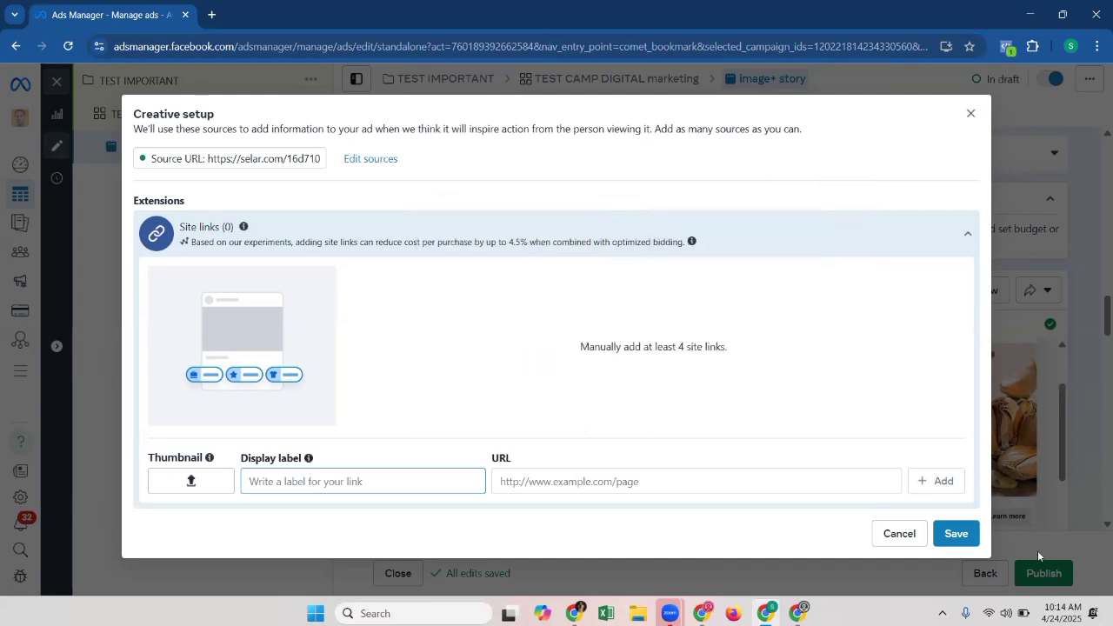
left_click(961, 534)
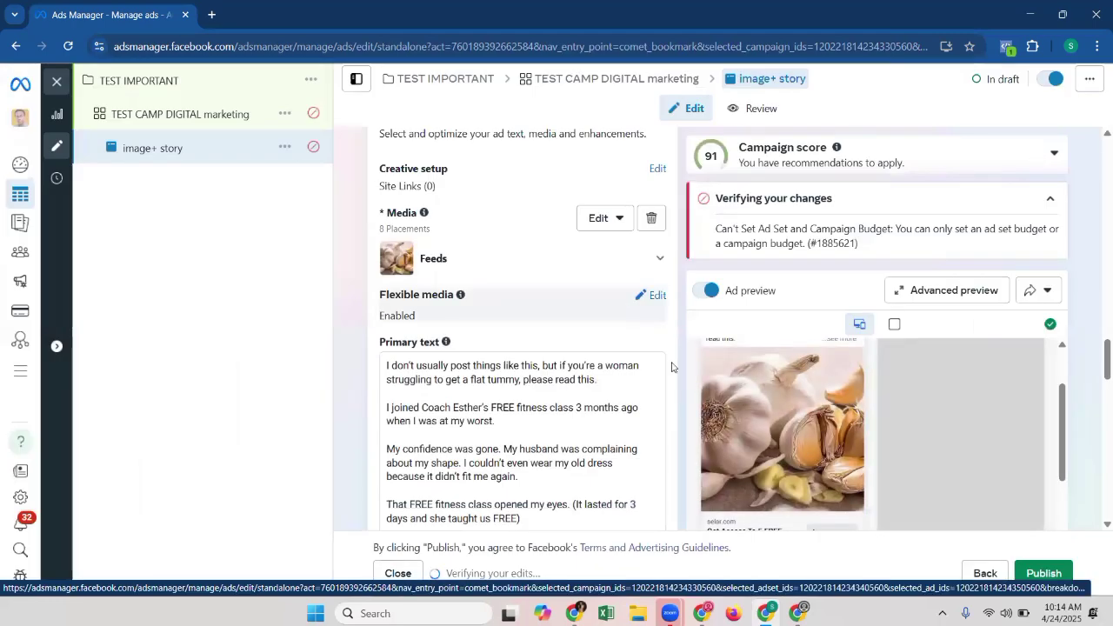
- Review the image+ story ad from its headline and call to action back up through primary text, destination, identity and ad name
scroll(671, 367, "down", 5)
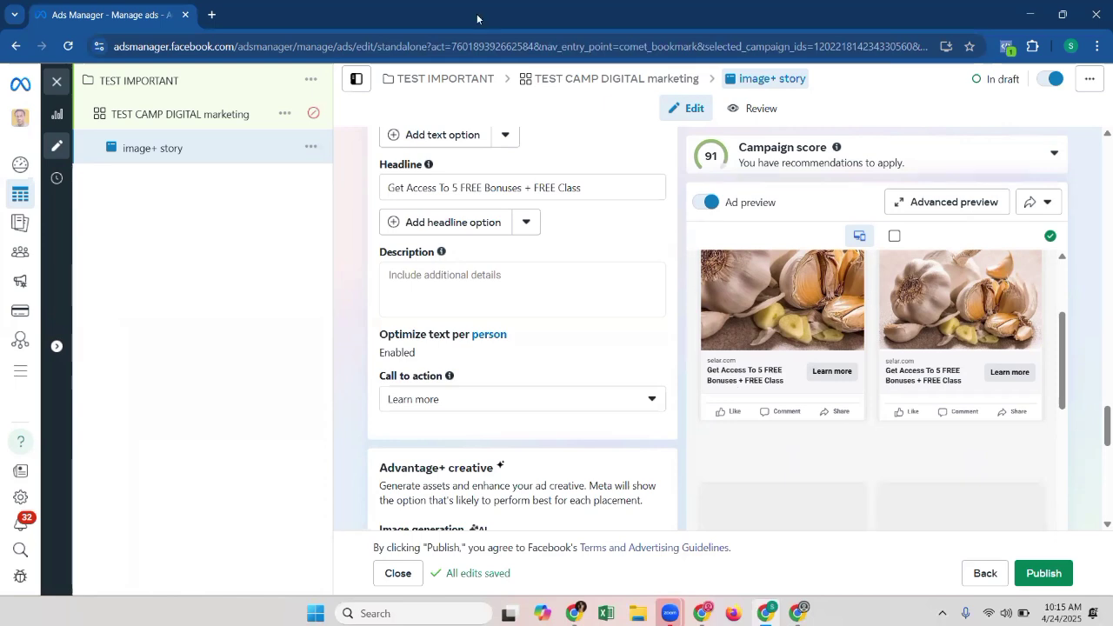
scroll(568, 276, "up", 3)
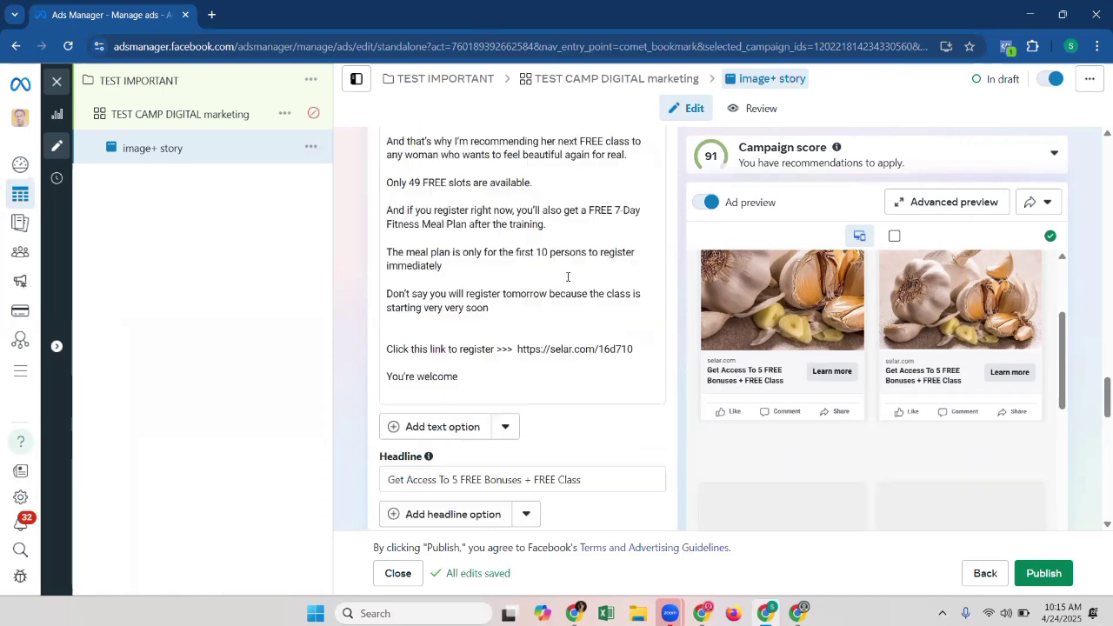
scroll(567, 277, "up", 3)
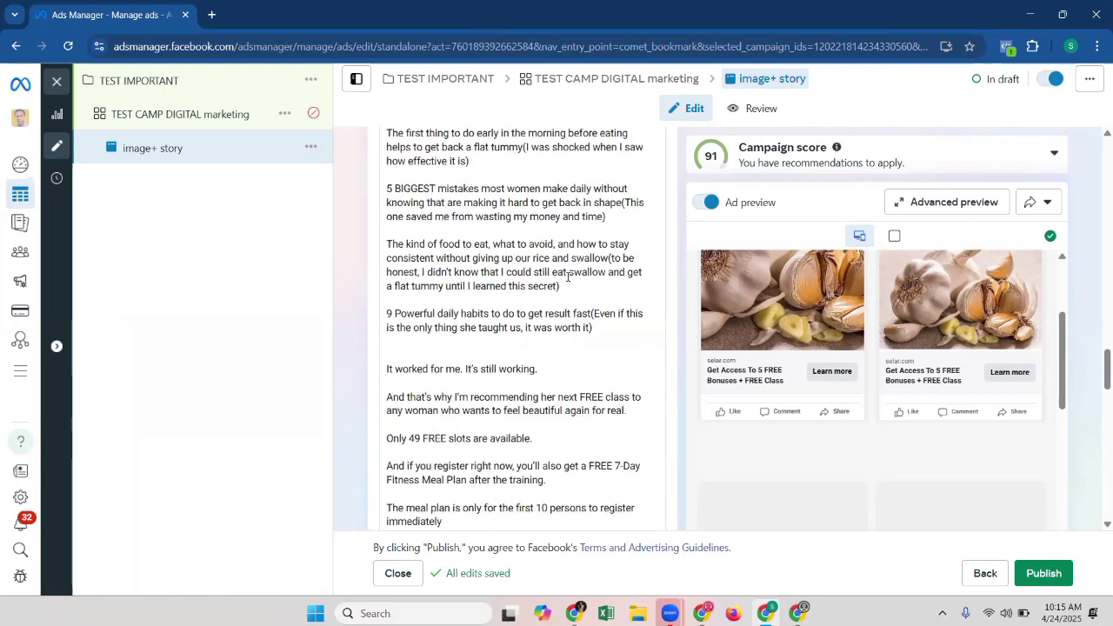
scroll(568, 277, "up", 3)
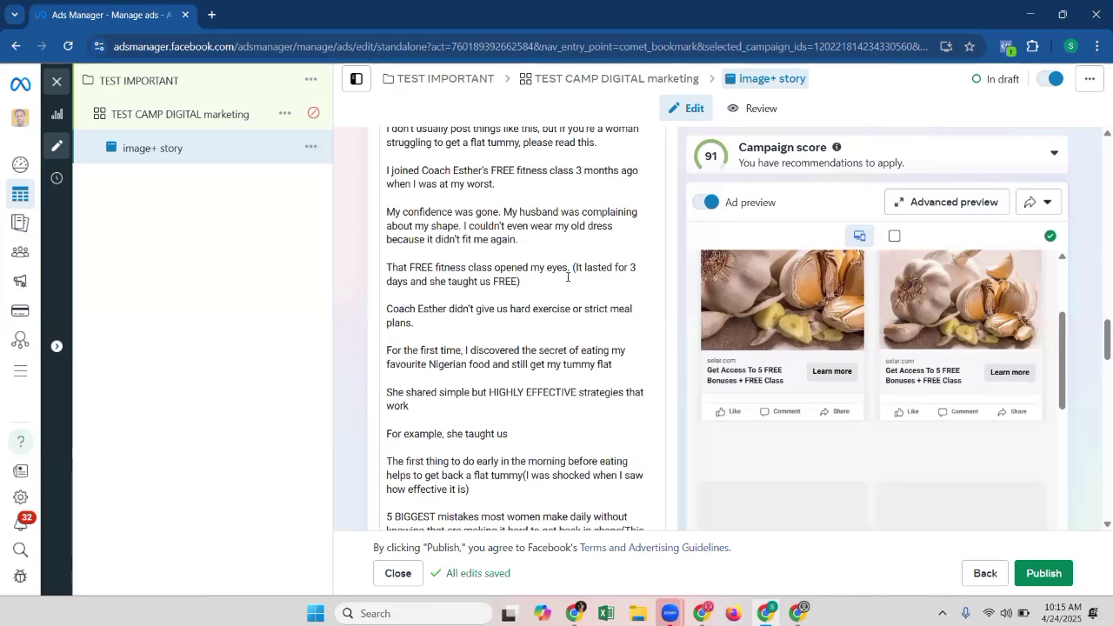
scroll(657, 328, "up", 1)
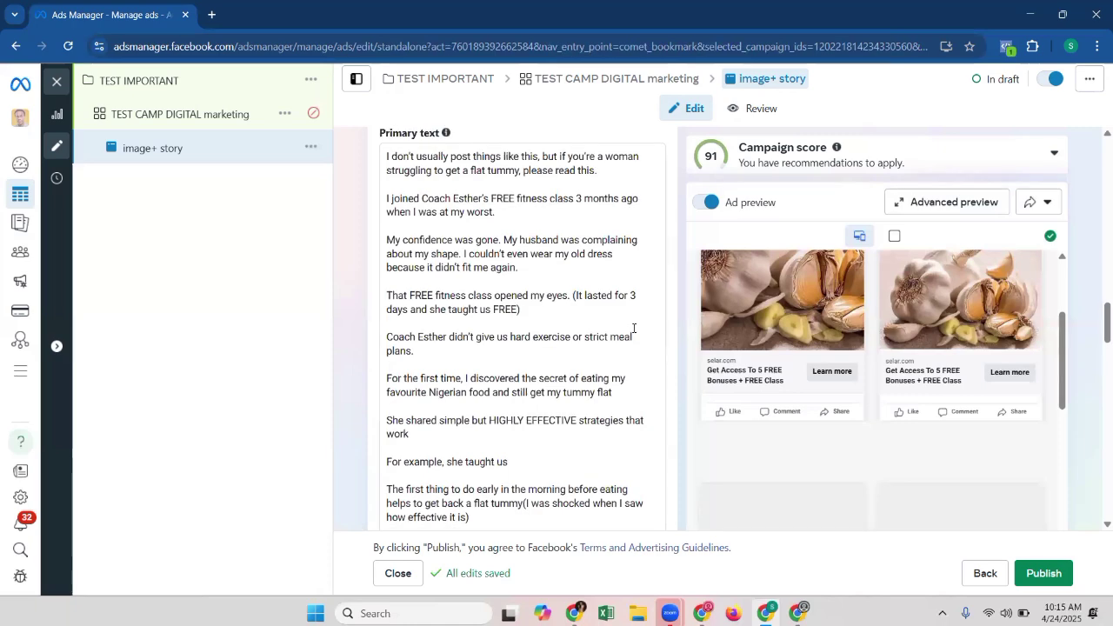
scroll(633, 330, "up", 5)
scroll(633, 334, "up", 2)
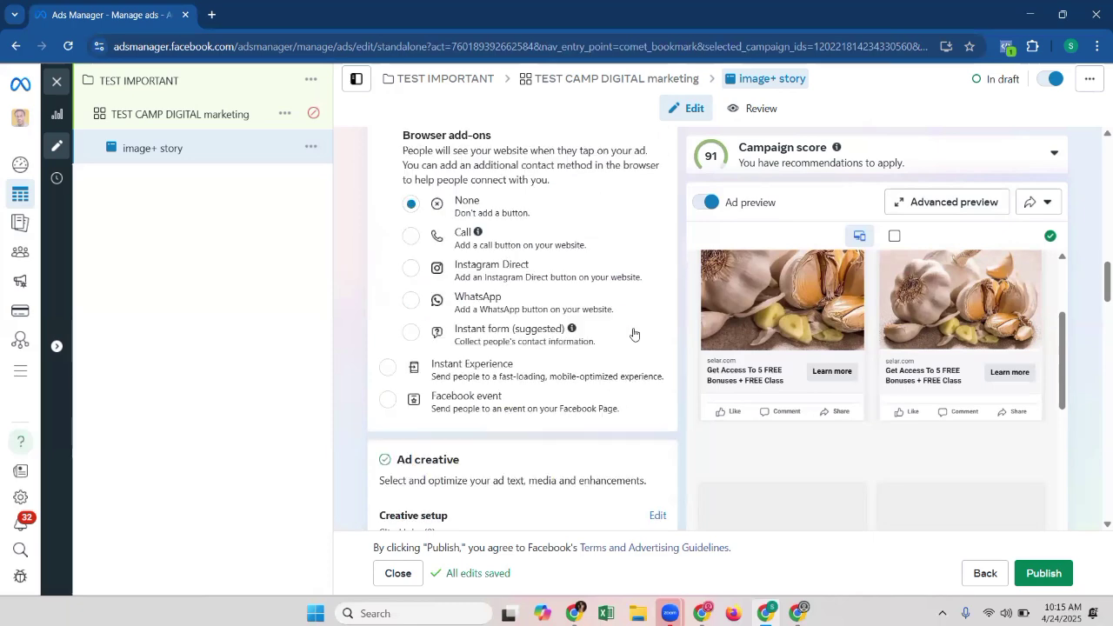
scroll(633, 334, "up", 3)
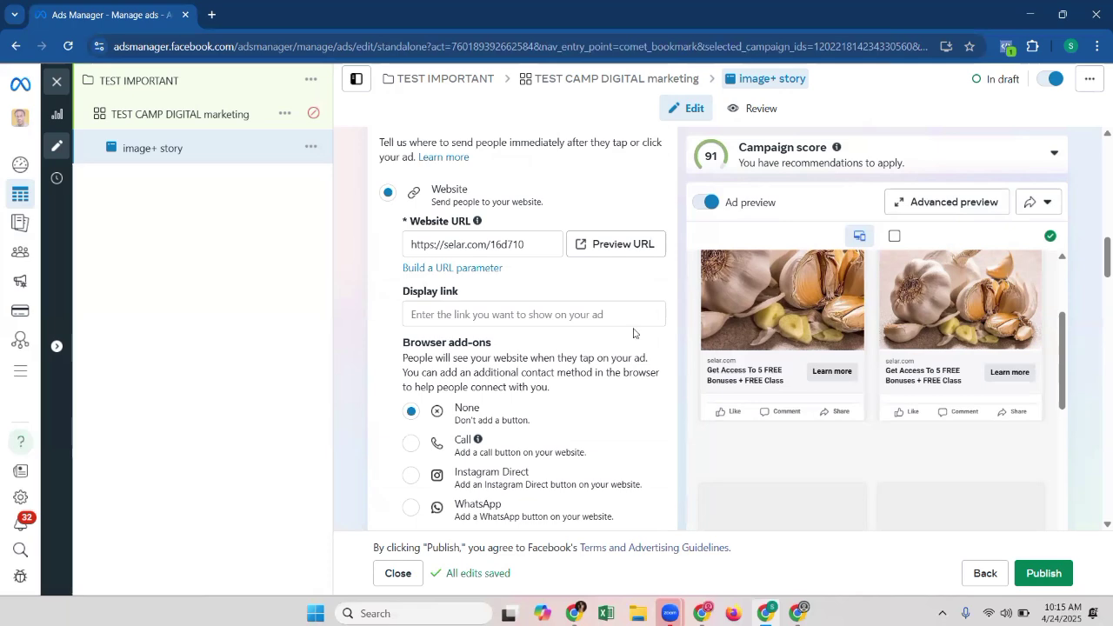
scroll(632, 333, "up", 10)
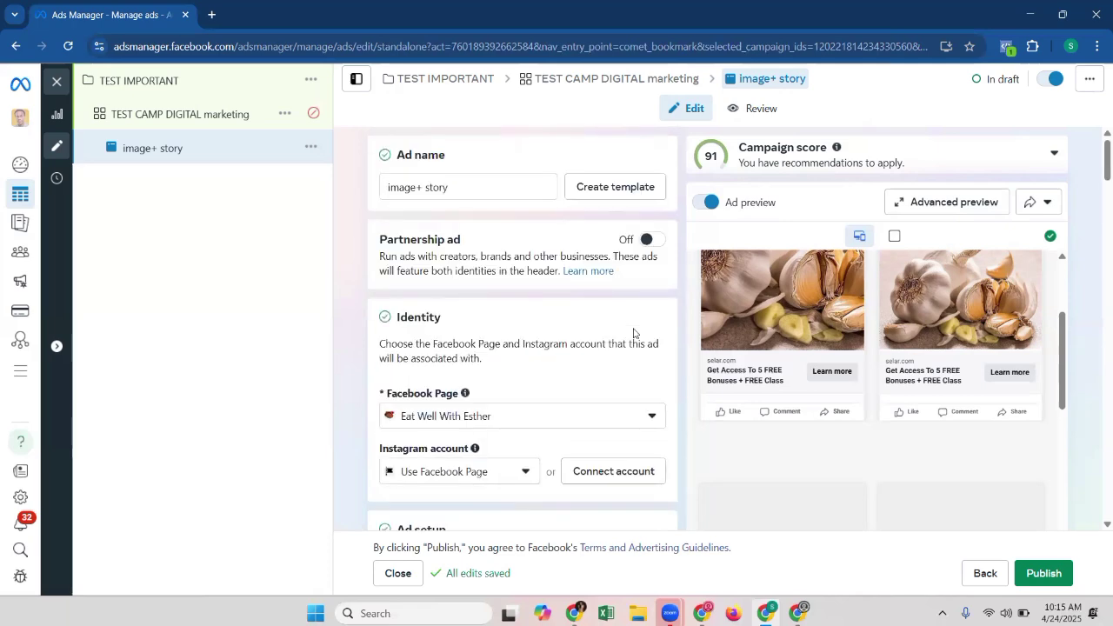